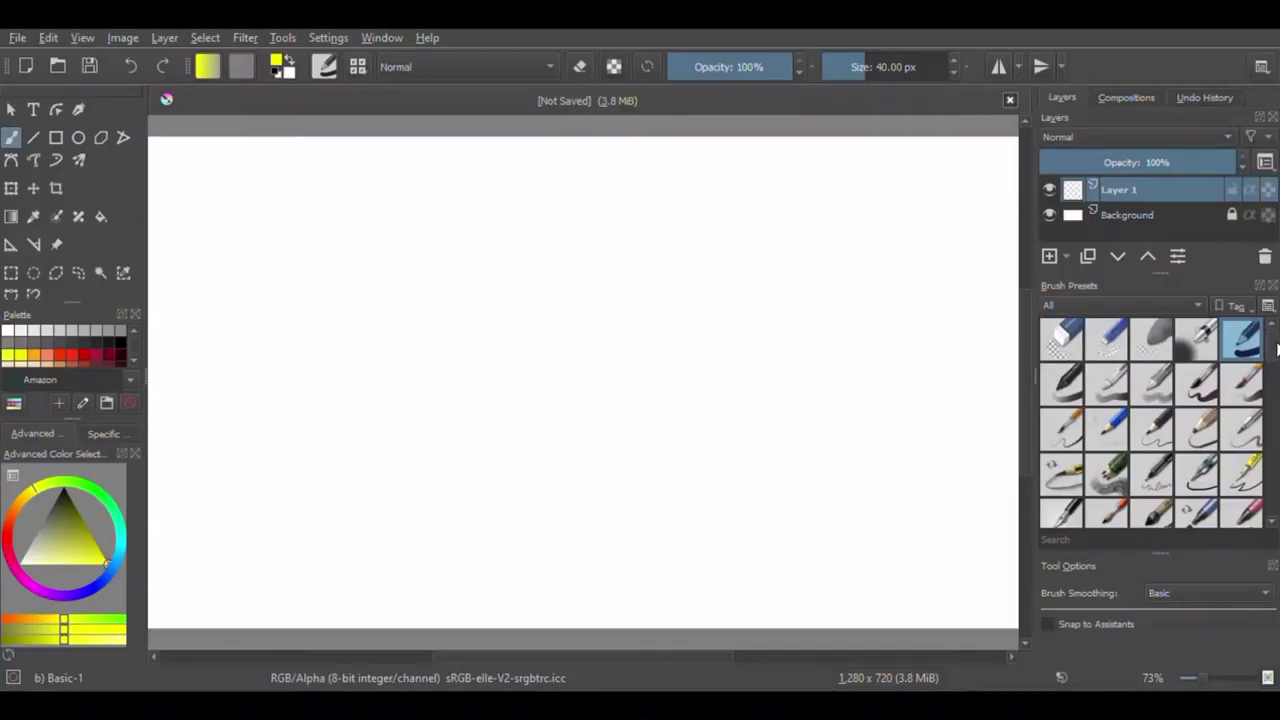
- Select the Dry Textured Creases preset and cover the canvas with blue speckled strokes
scroll(1277, 372, "down", 2)
scroll(1277, 380, "down", 2)
scroll(1277, 388, "down", 2)
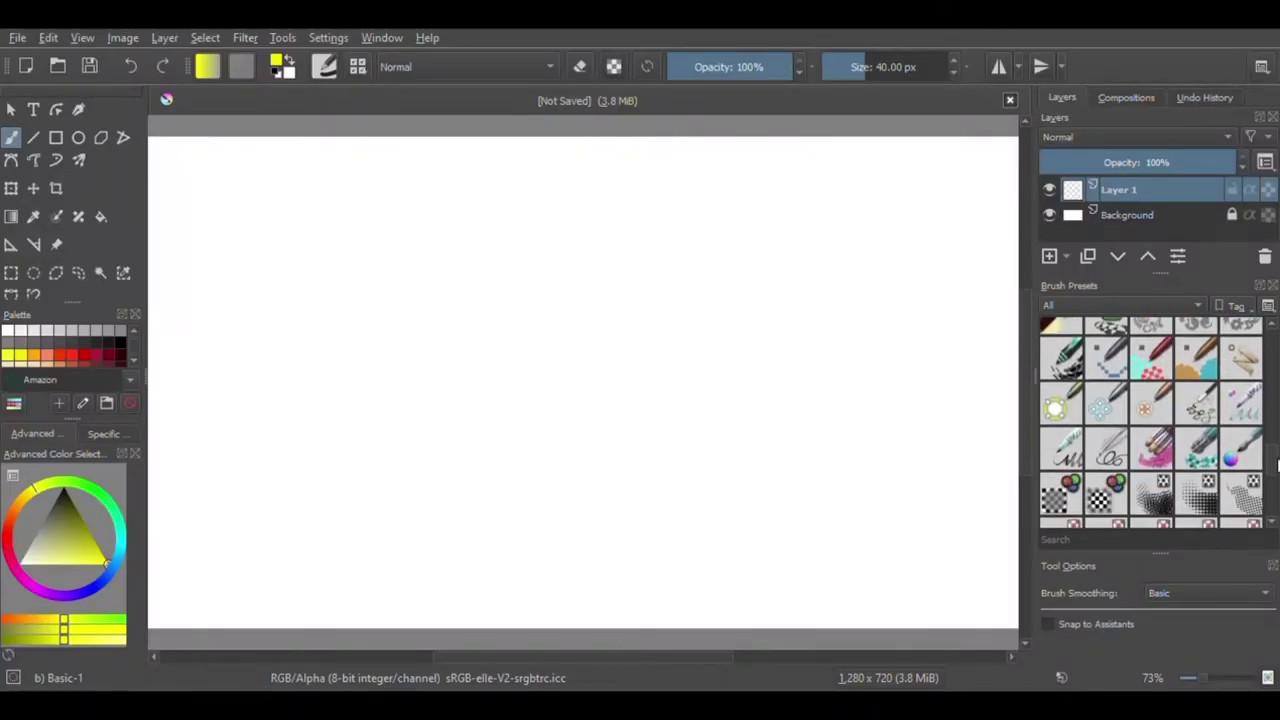
scroll(1277, 396, "down", 2)
scroll(1277, 403, "down", 2)
scroll(1277, 405, "up", 1)
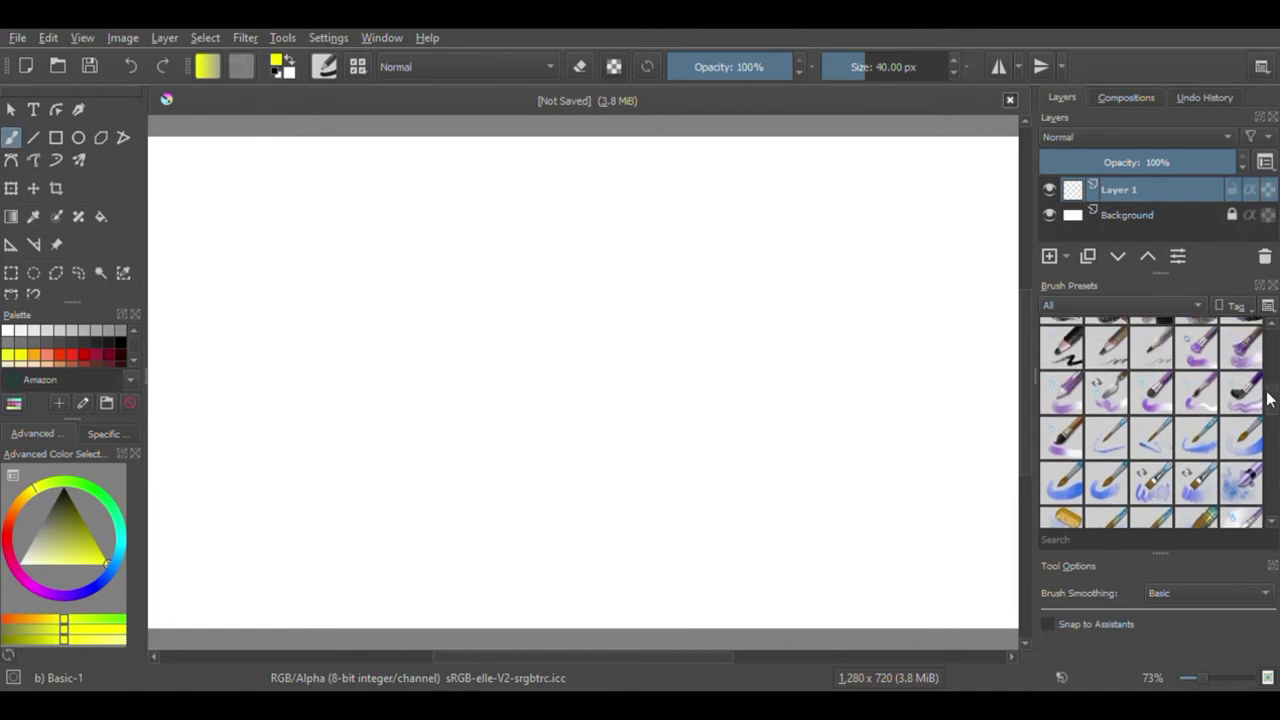
scroll(1268, 400, "up", 3)
scroll(1268, 400, "up", 3)
left_click(1107, 426)
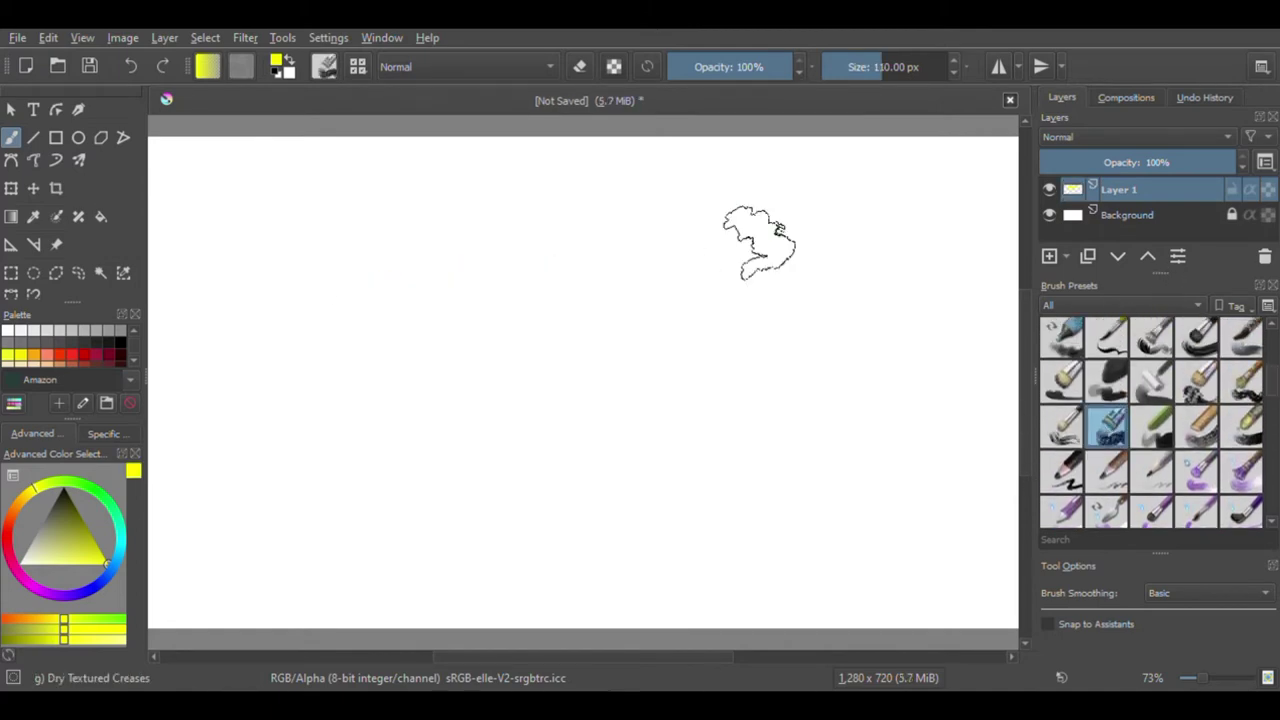
left_click_drag(271, 277, 714, 257)
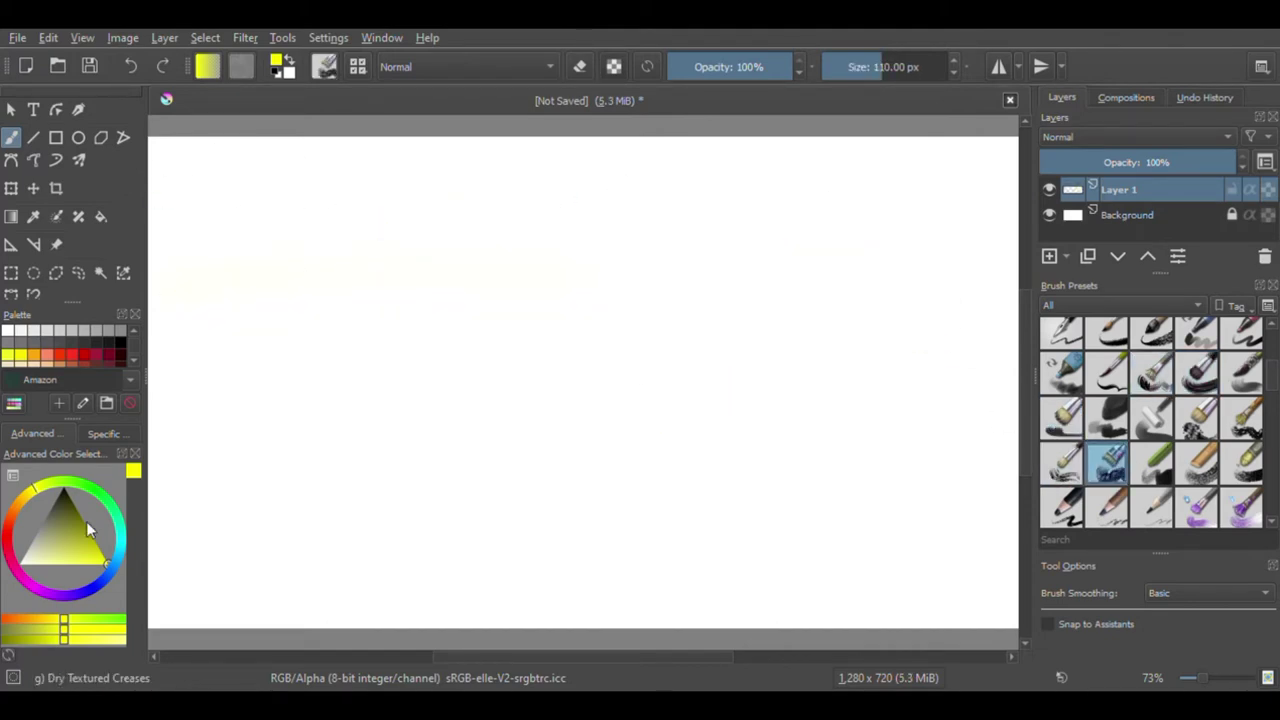
mouse_move(168, 196)
left_mouse_down()
mouse_move(283, 512)
mouse_move(171, 600)
mouse_move(985, 571)
mouse_move(260, 600)
left_mouse_up()
- On the Background layer, try a wide Basic-1 stroke across the top, then undo it
left_click(1127, 215)
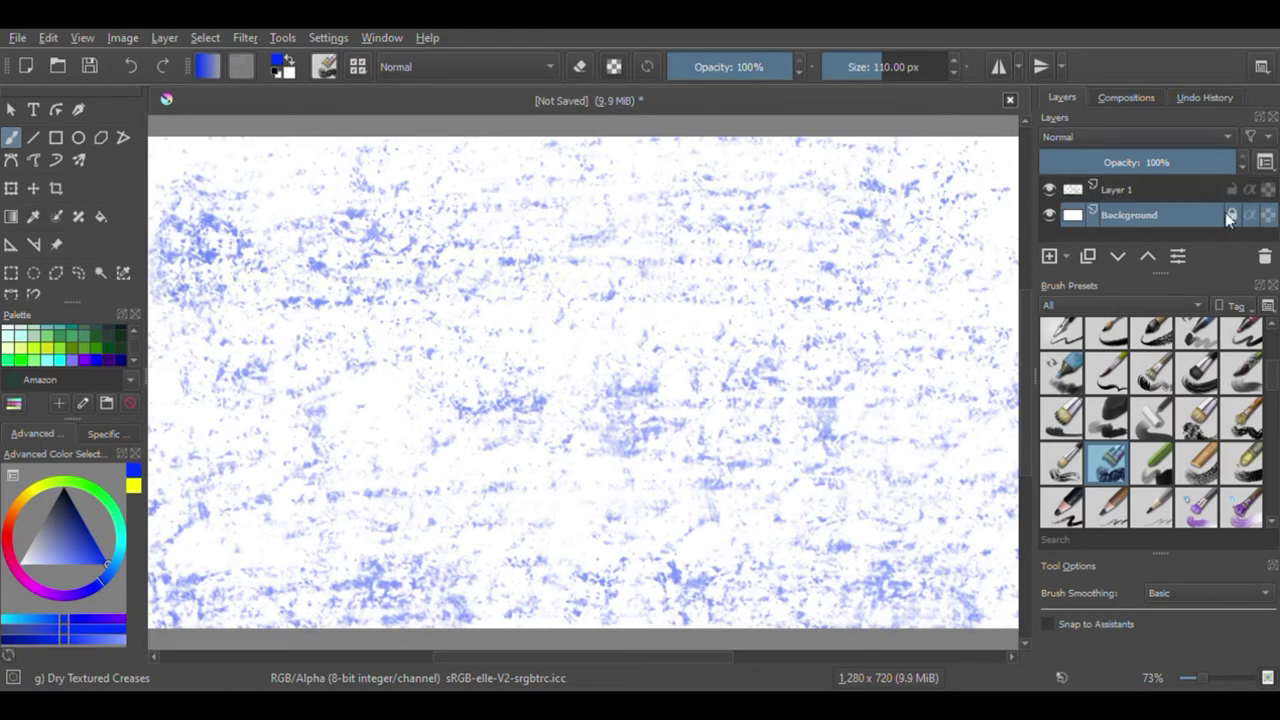
scroll(1150, 420, "up", 5)
left_click(1240, 338)
left_click_drag(870, 67, 910, 70)
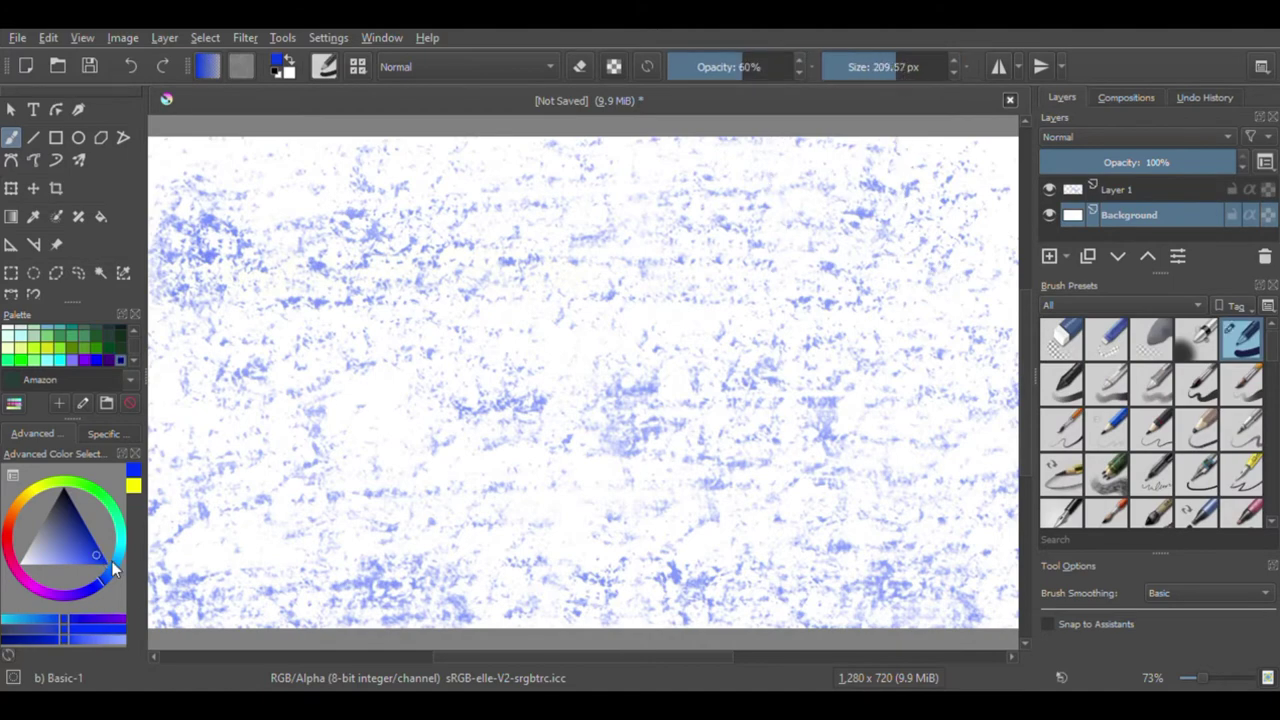
mouse_move(180, 180)
left_mouse_down()
mouse_move(200, 171)
mouse_move(714, 214)
left_mouse_up()
key("ctrl+z")
- With Bristles-3 Large Smooth, paint a broad blue base from top to bottom of the canvas
scroll(1200, 420, "down", 5)
left_click(1151, 417)
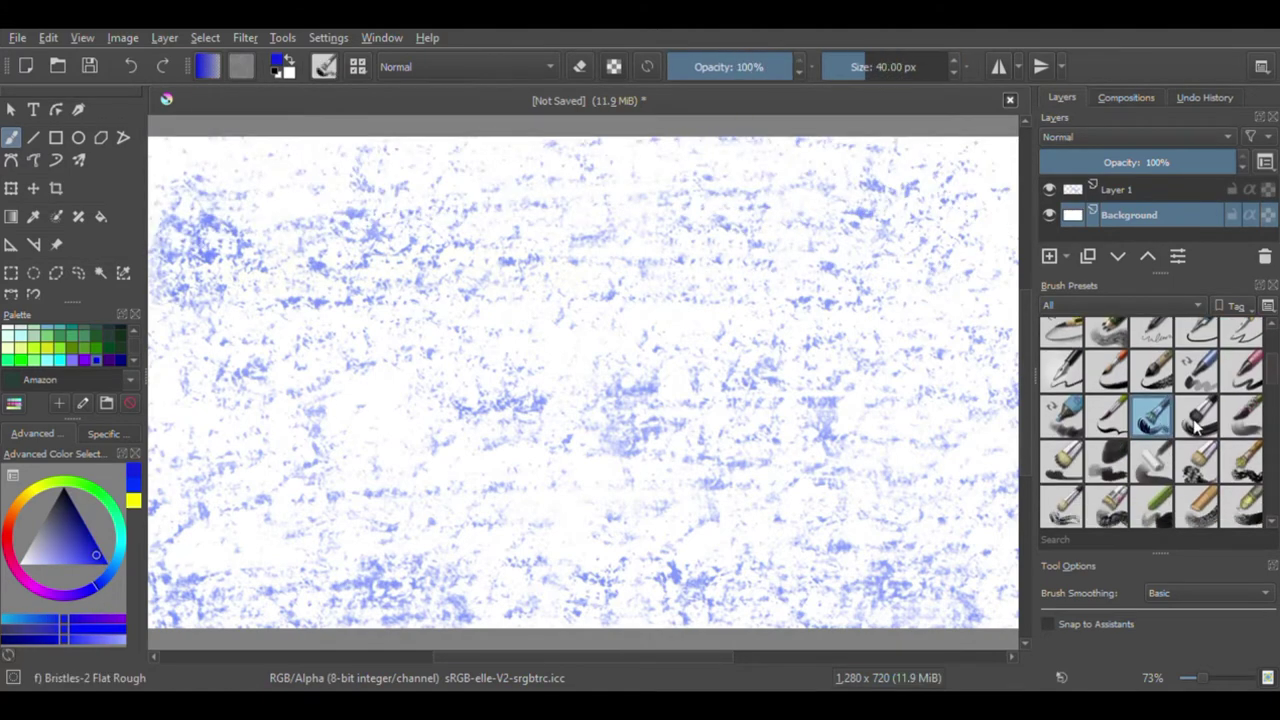
left_click(1197, 417)
left_click_drag(150, 190, 1015, 160)
mouse_move(280, 175)
left_mouse_down()
mouse_move(1010, 195)
mouse_move(414, 206)
mouse_move(329, 251)
mouse_move(1015, 290)
mouse_move(150, 345)
mouse_move(1015, 380)
left_mouse_up()
mouse_move(1015, 380)
left_mouse_down()
mouse_move(170, 440)
mouse_move(166, 400)
mouse_move(1015, 495)
mouse_move(150, 555)
left_mouse_up()
mouse_move(150, 555)
left_mouse_down()
mouse_move(671, 543)
mouse_move(1015, 580)
left_mouse_up()
left_click_drag(1015, 580, 150, 610)
- Add five dark blue horizontal streaks across the blue base
left_click_drag(160, 262, 535, 262)
left_click_drag(510, 335, 940, 330)
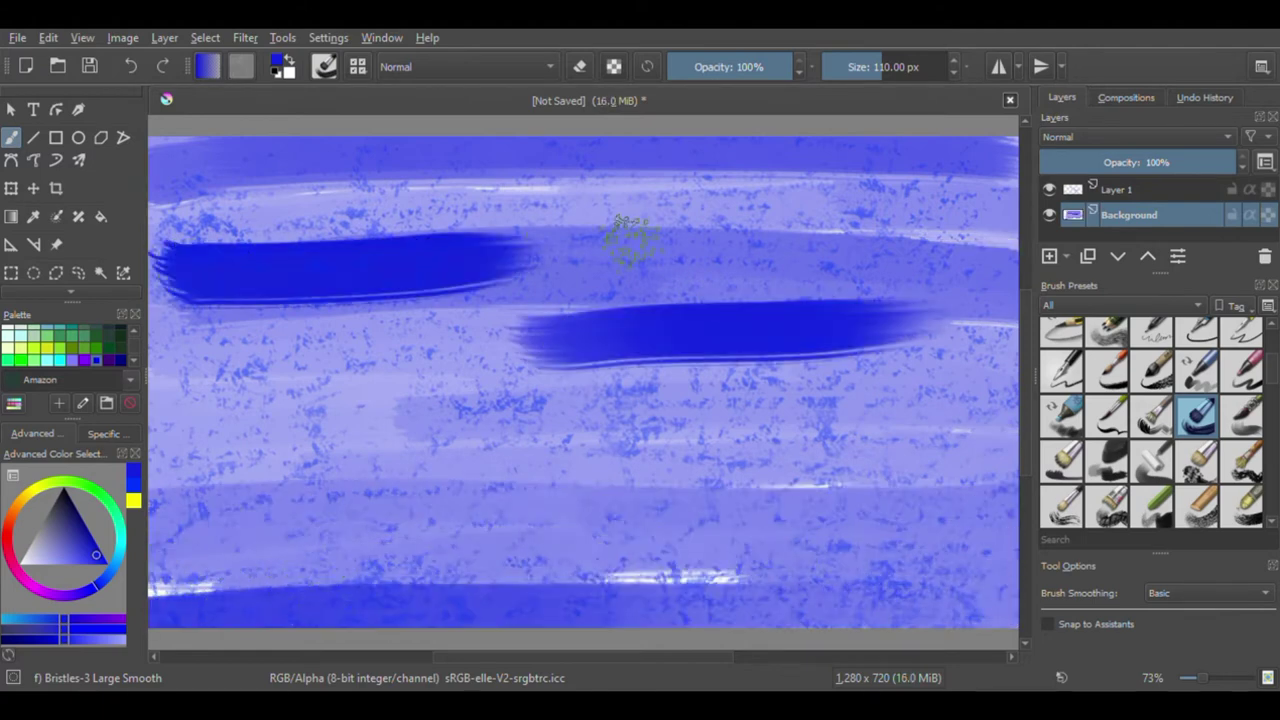
left_click_drag(610, 240, 980, 230)
left_click_drag(160, 415, 570, 370)
left_click_drag(520, 465, 930, 465)
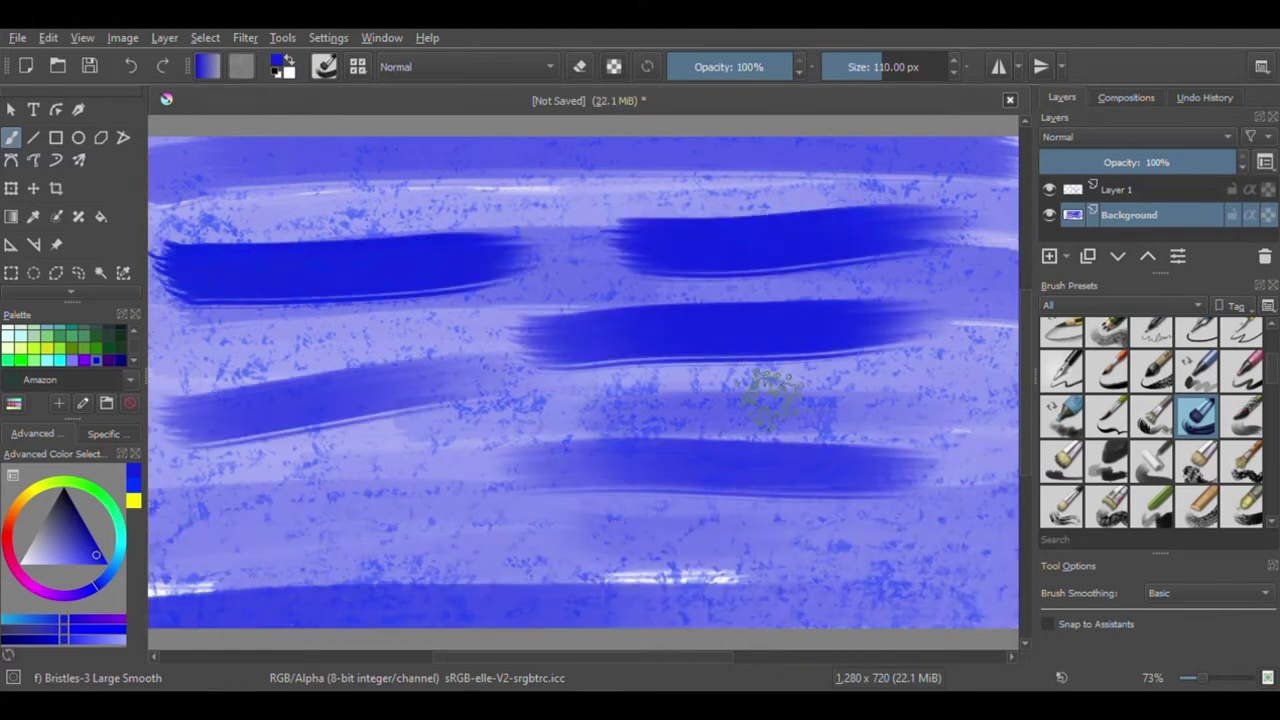
- Switch to the Bristles-5 Flat preset and test a thin blue stroke, then undo it
left_click(1106, 505)
left_click(1062, 459)
scroll(1268, 390, "down", 1)
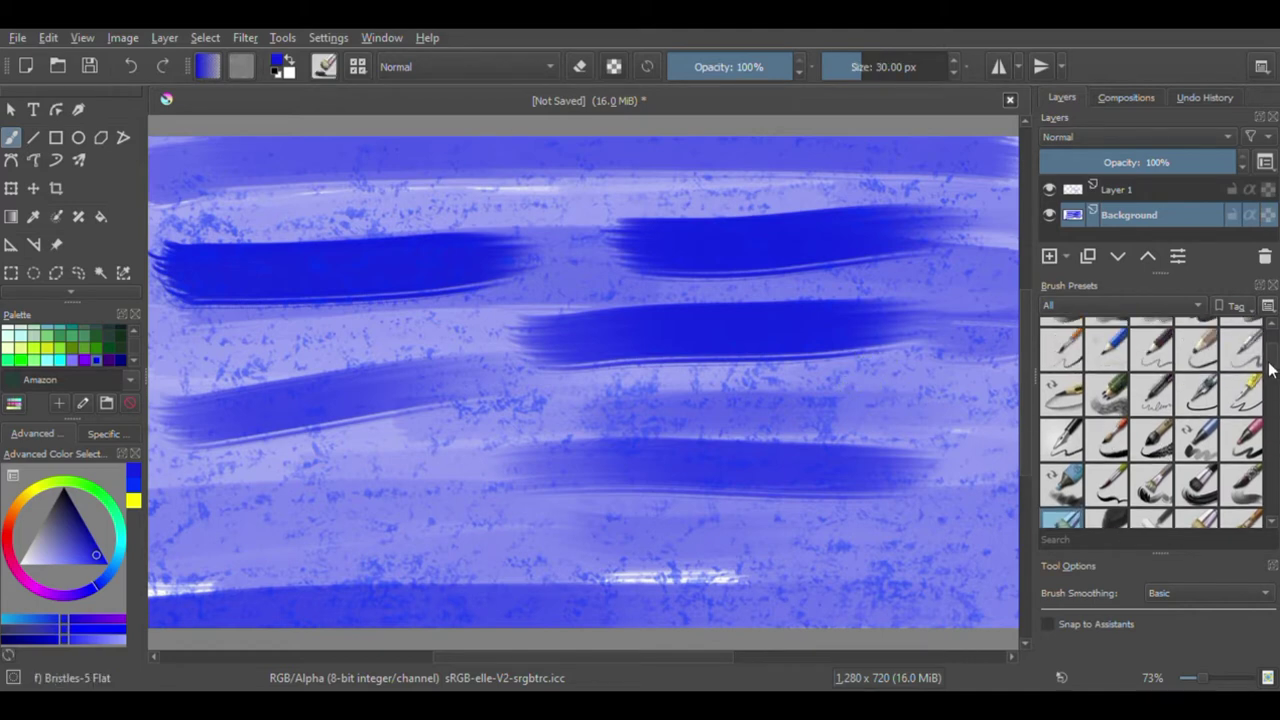
scroll(1268, 390, "down", 1)
scroll(1268, 390, "down", 1)
left_click_drag(1268, 390, 1268, 415)
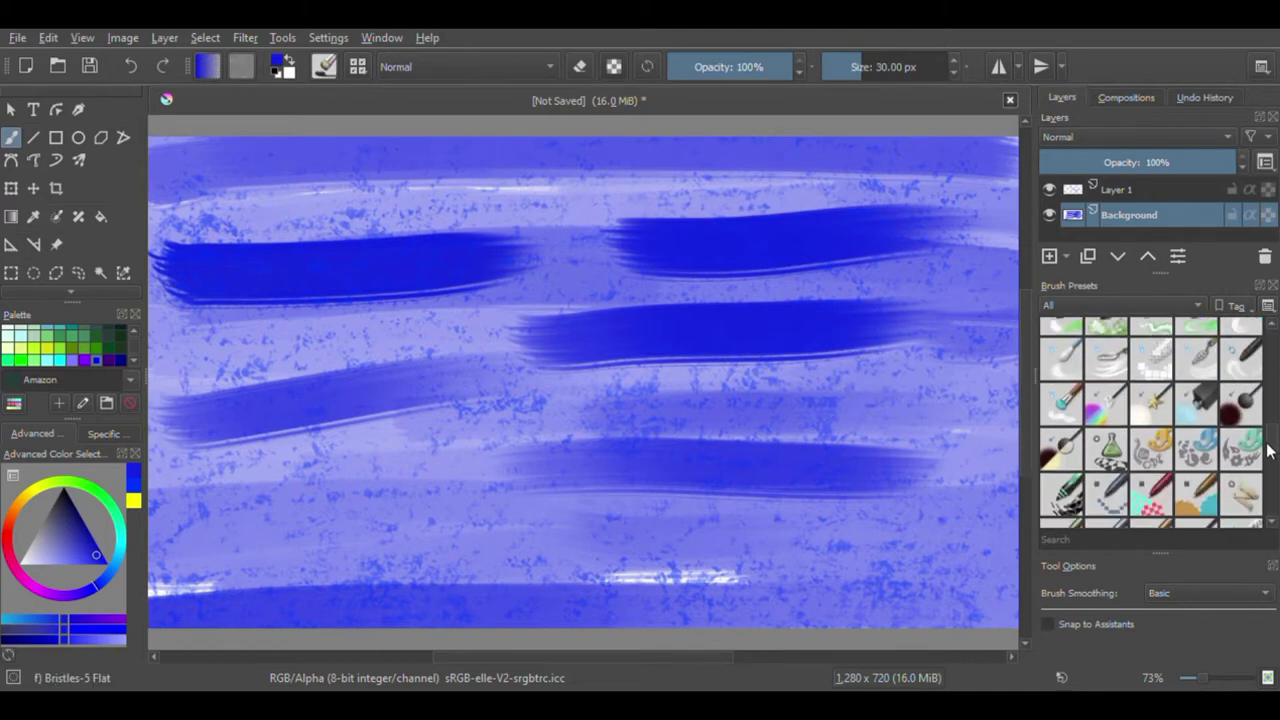
left_click_drag(245, 343, 387, 327)
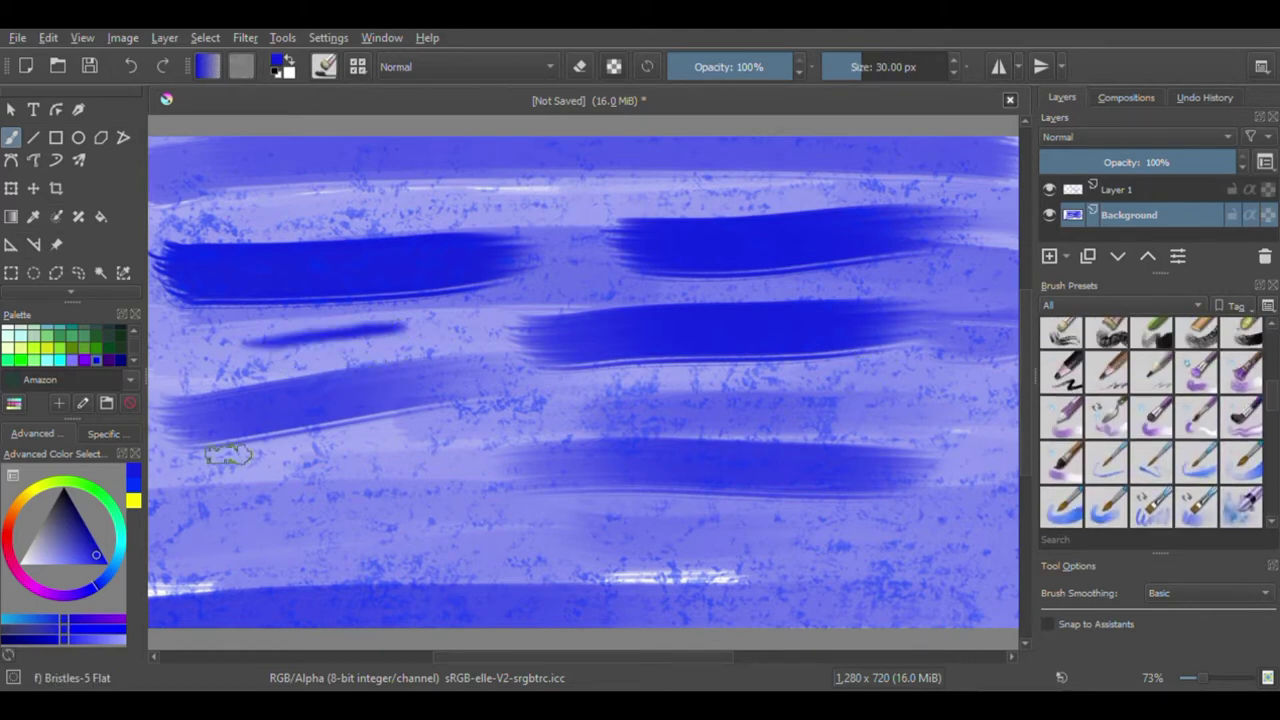
key("ctrl+z")
- Paint ten thin blue horizontal streaks across the sky
left_click_drag(175, 345, 420, 315)
left_click_drag(192, 440, 620, 425)
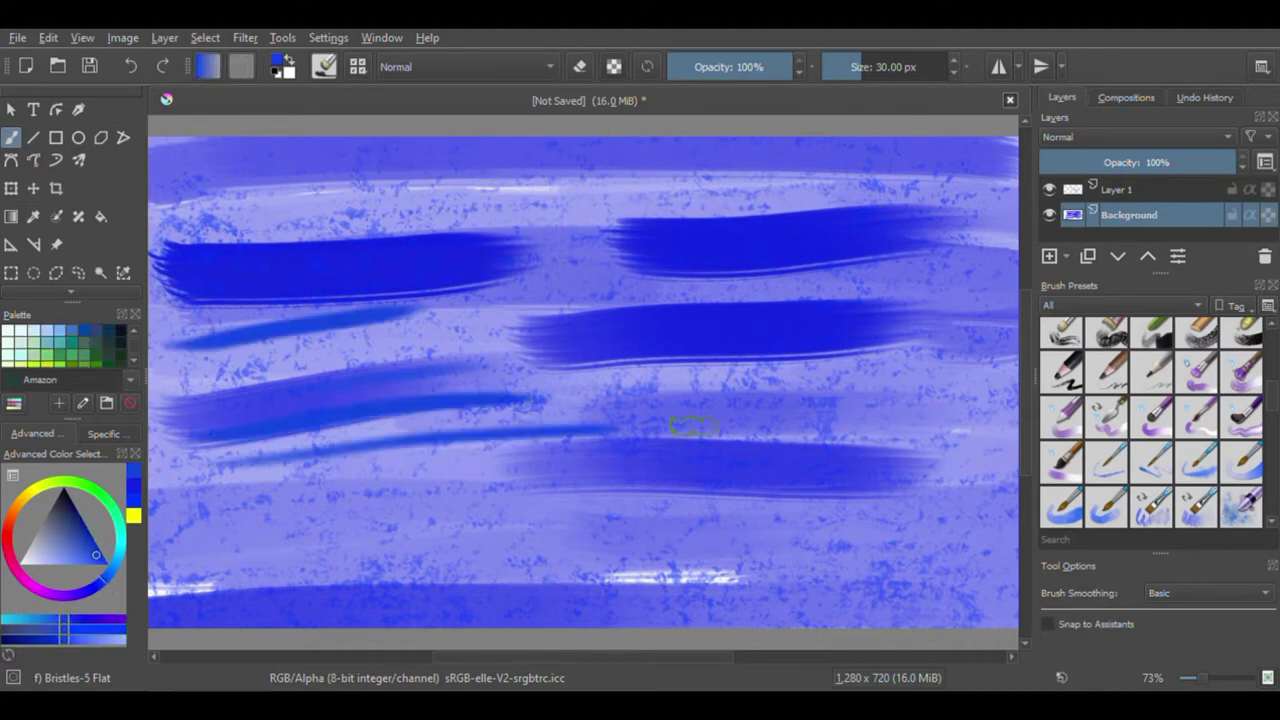
left_click_drag(405, 388, 810, 375)
left_click_drag(520, 300, 920, 285)
left_click_drag(232, 215, 758, 205)
left_click_drag(150, 165, 975, 143)
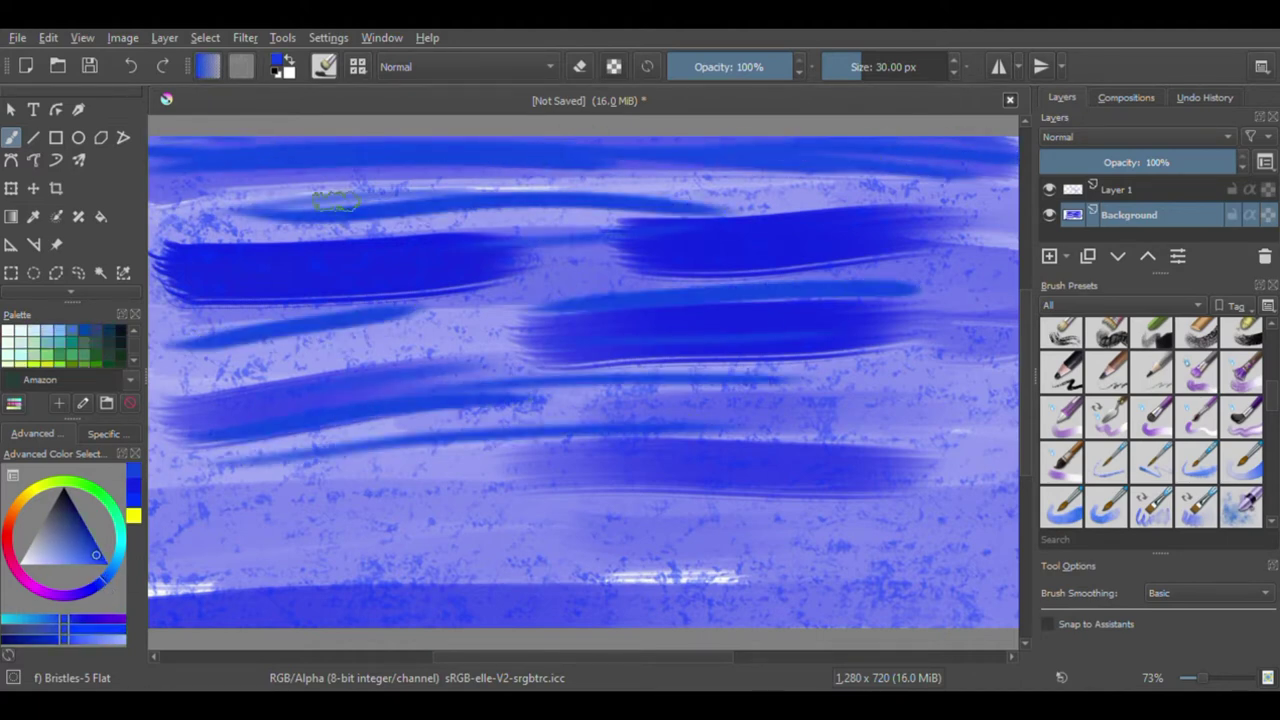
left_click_drag(420, 215, 960, 203)
left_click_drag(644, 388, 950, 375)
left_click_drag(662, 442, 994, 428)
left_click_drag(220, 515, 436, 503)
- Pick a light cyan colour and paint cyan streaks across the middle of the canvas
left_click(107, 571)
left_click_drag(190, 372, 510, 352)
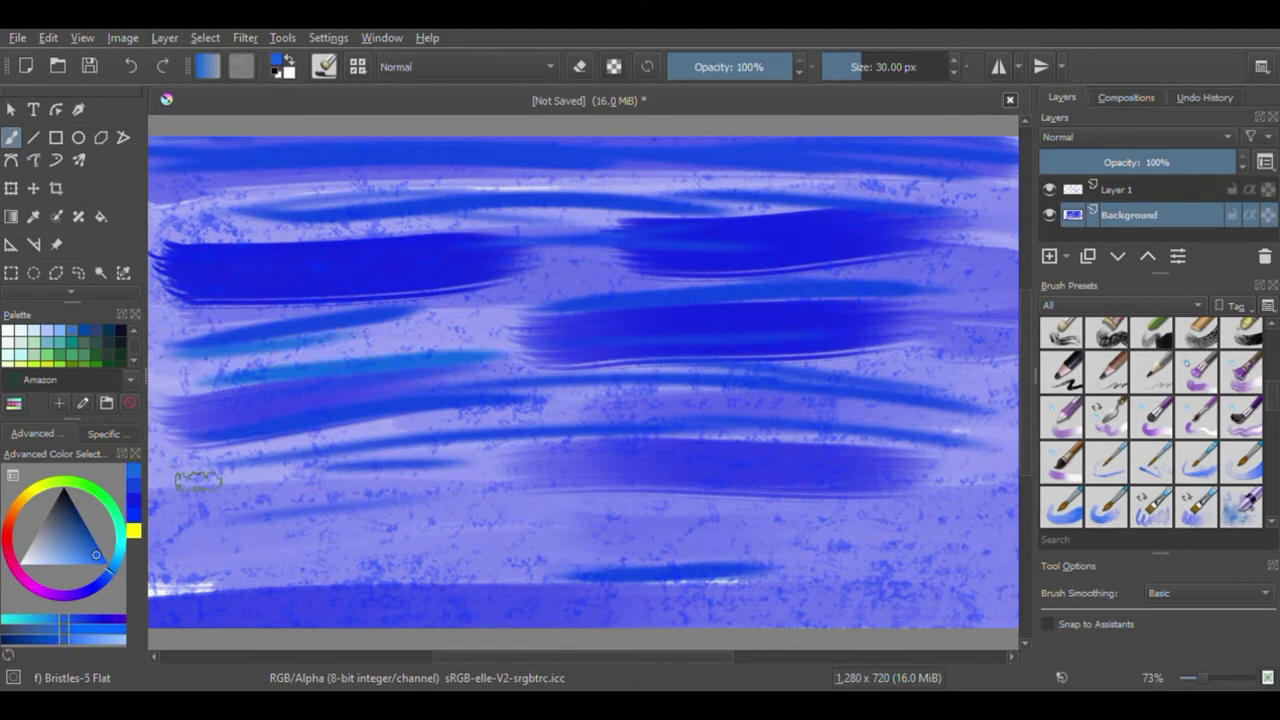
left_click_drag(200, 470, 572, 455)
left_click_drag(275, 515, 575, 505)
left_click_drag(740, 350, 995, 385)
left_click_drag(1005, 195, 390, 190)
left_click_drag(1005, 240, 210, 235)
left_click_drag(150, 350, 510, 355)
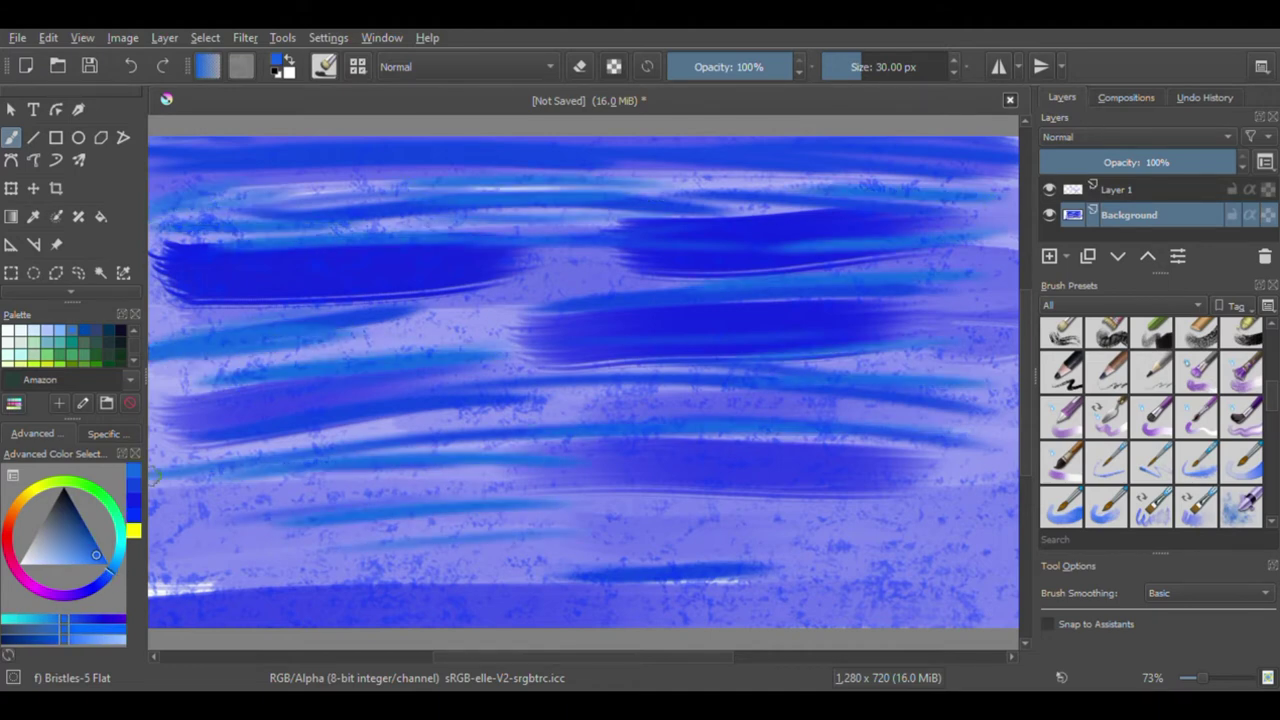
- Add cyan streaks to the upper and lower sky and along the left edge
left_click_drag(160, 560, 850, 545)
left_click_drag(520, 510, 1010, 560)
left_click_drag(610, 607, 1000, 610)
left_click_drag(560, 400, 930, 360)
left_click_drag(1015, 300, 895, 300)
left_click_drag(830, 183, 220, 190)
left_click_drag(520, 227, 290, 227)
left_click_drag(165, 225, 190, 400)
left_click_drag(350, 335, 555, 310)
- Adjust the colour slightly and add more cyan streaks across the middle
left_click(133, 545)
left_click_drag(230, 285, 460, 285)
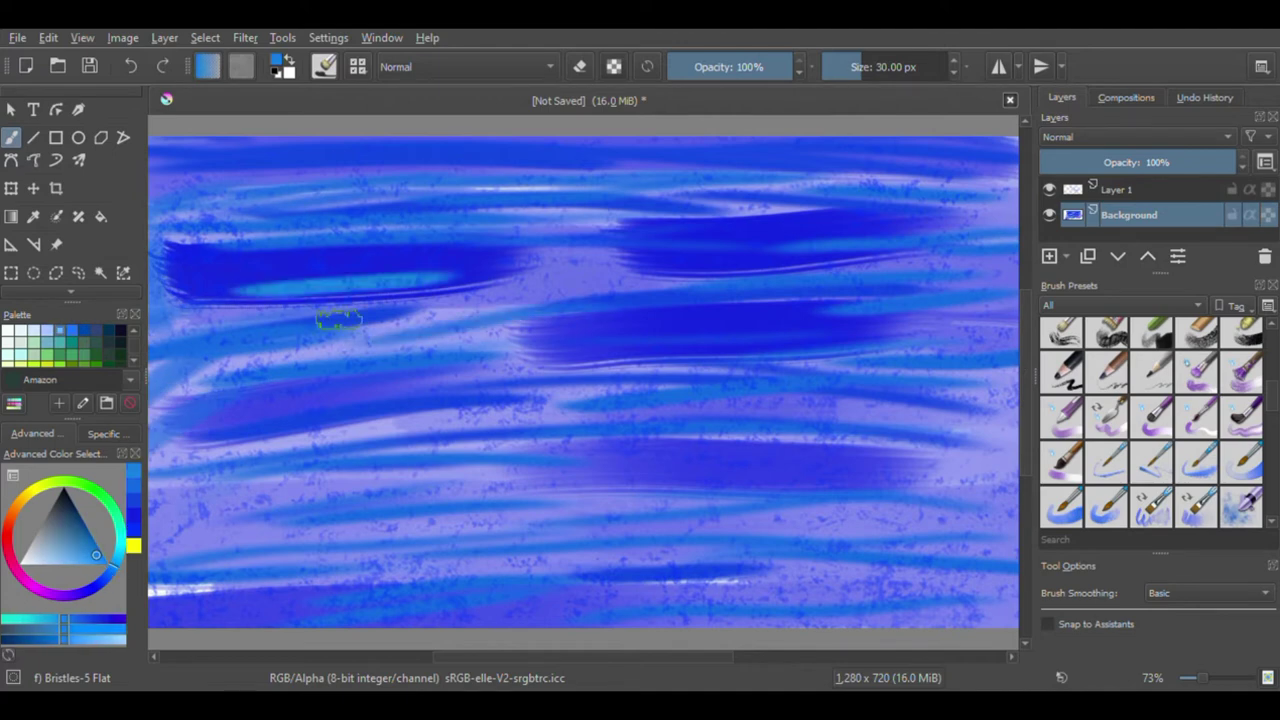
left_click_drag(340, 318, 850, 303)
left_click_drag(640, 450, 851, 449)
left_click_drag(365, 425, 651, 371)
left_click_drag(848, 196, 205, 160)
left_click_drag(790, 165, 882, 209)
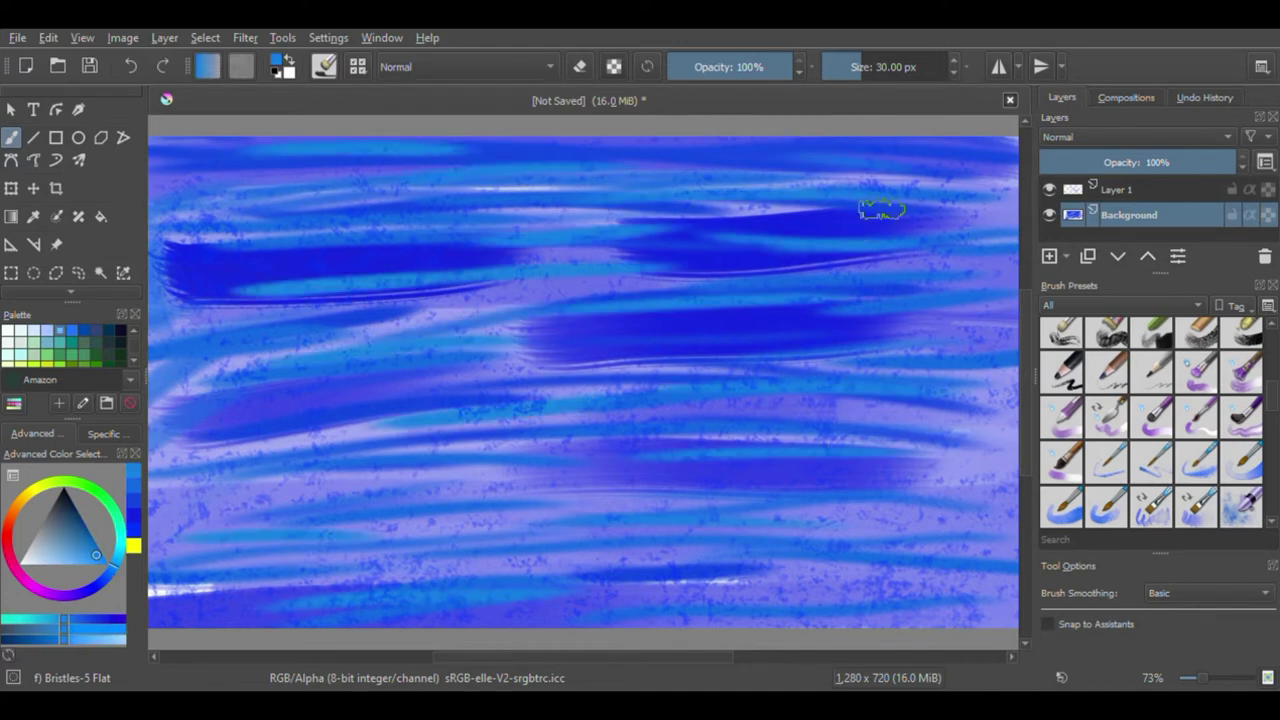
- Paint short light cyan highlight streaks scattered over the sky
left_click_drag(226, 457, 352, 457)
left_click_drag(588, 339, 794, 339)
left_click_drag(936, 266, 788, 266)
left_click_drag(526, 213, 296, 213)
left_click_drag(292, 355, 486, 355)
left_click_drag(530, 580, 768, 580)
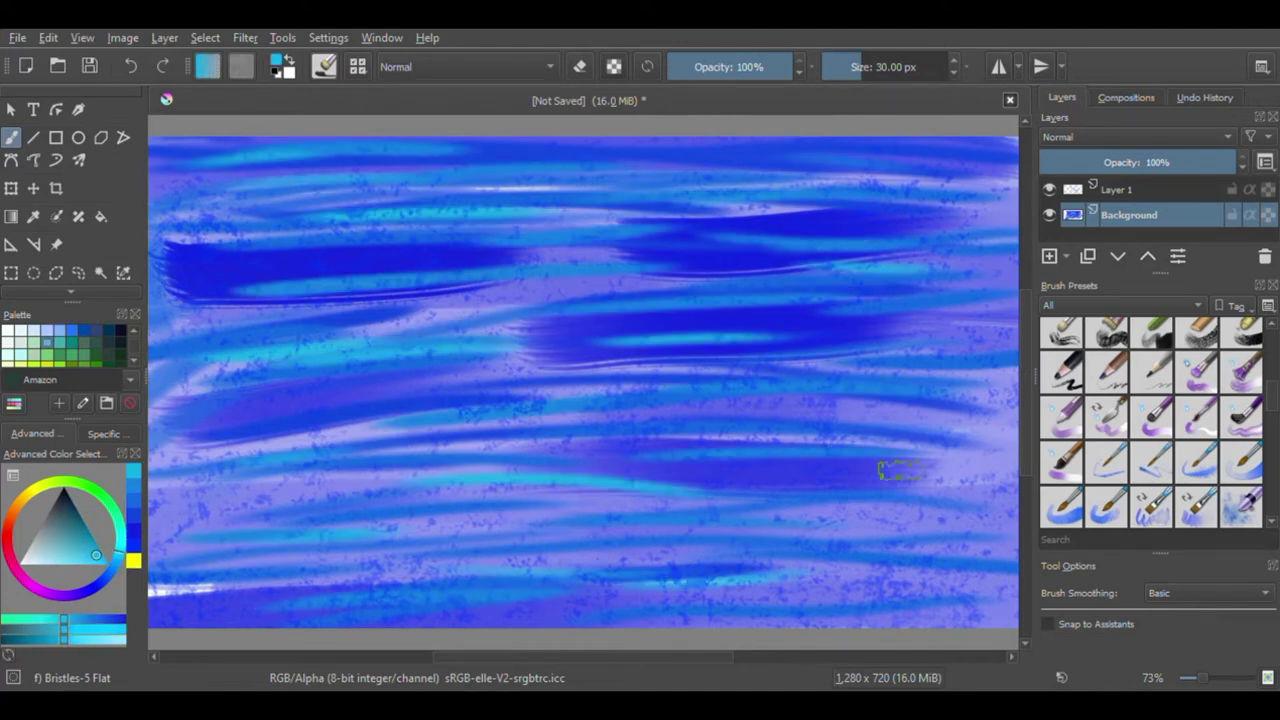
left_click_drag(900, 468, 1005, 466)
left_click_drag(950, 350, 780, 350)
left_click_drag(540, 175, 345, 175)
- Using Bristles-3 Large Smooth in dark blue, wash the top and bottom, then blend strokes on Layer 1
scroll(1185, 420, "up", 2)
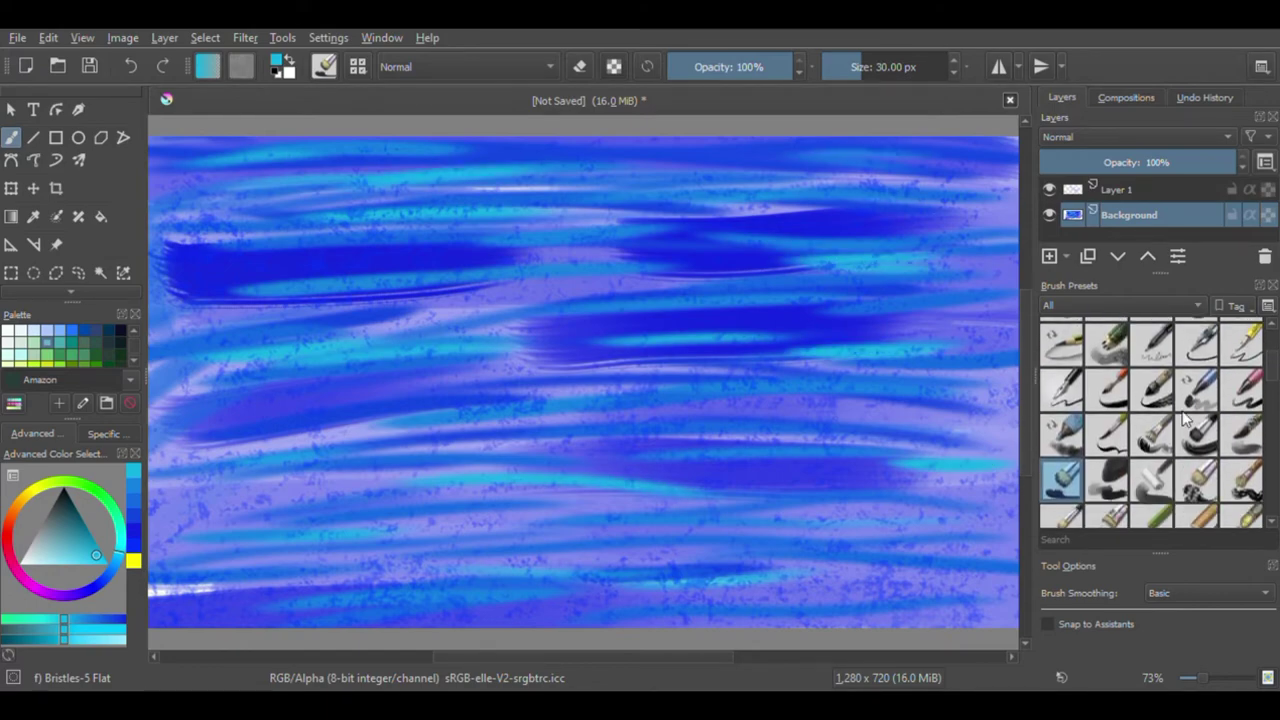
left_click(1188, 424)
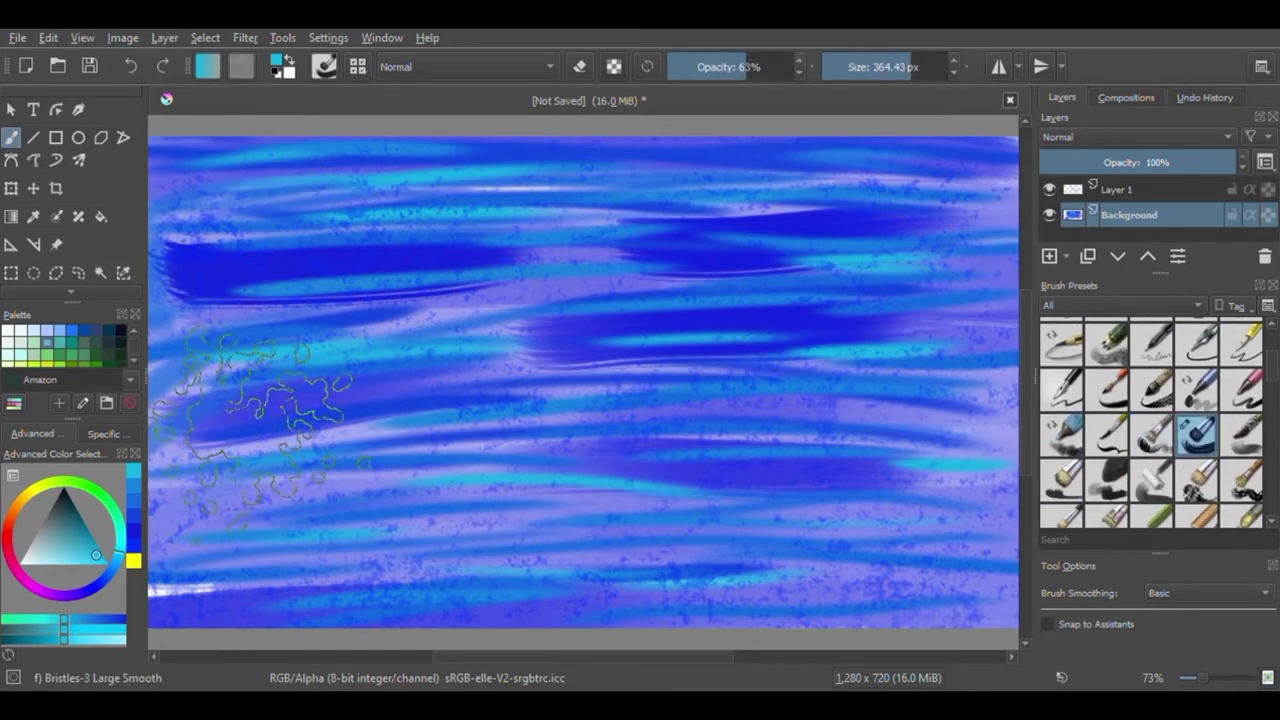
left_click(214, 263, "ctrl")
left_click_drag(160, 230, 1000, 250)
left_click_drag(160, 520, 1000, 590)
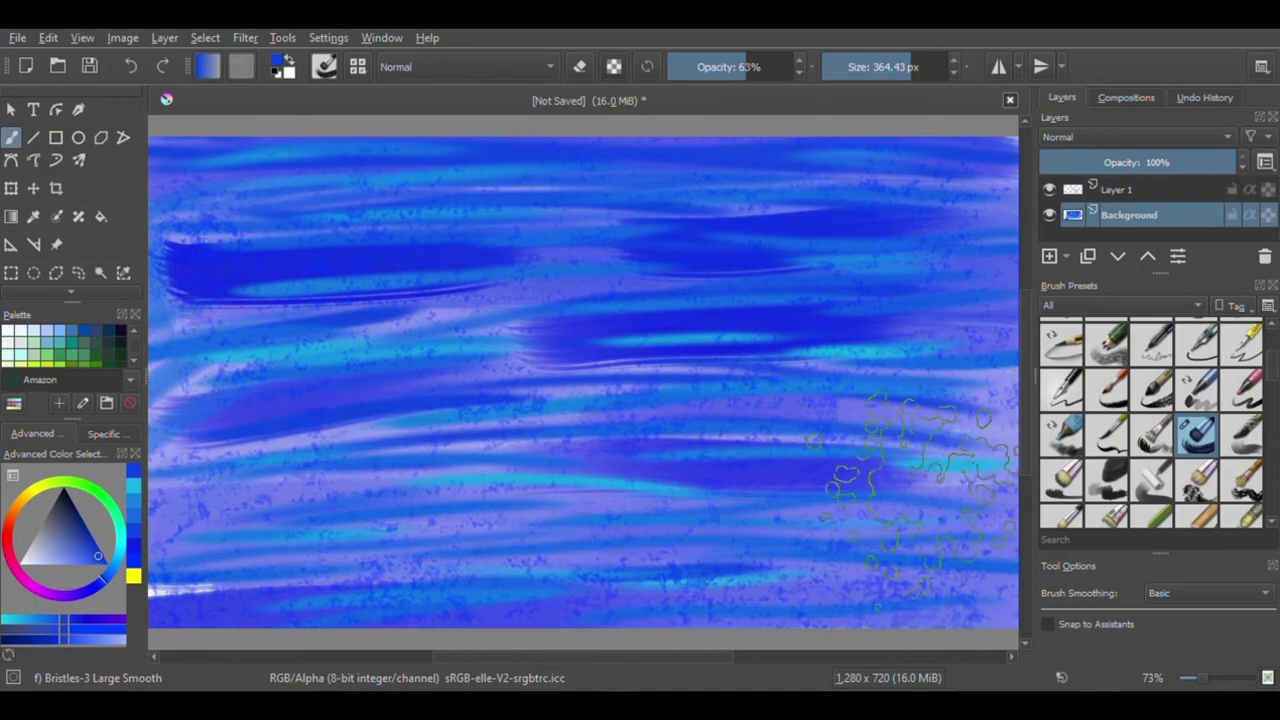
left_click(1118, 189)
left_click_drag(200, 280, 920, 330)
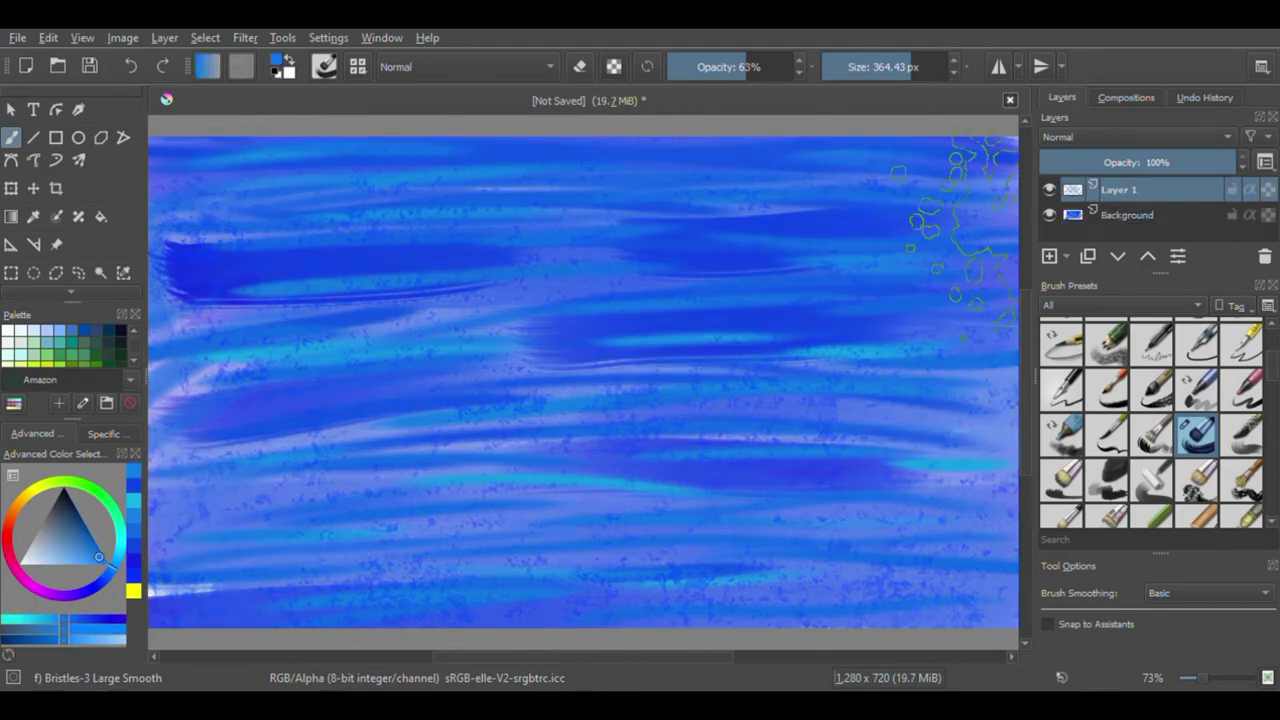
- With Bristles-5 Flat in dark blue, paint two horizontal streaks in the lower sky
left_click(1062, 480)
left_click(66, 573)
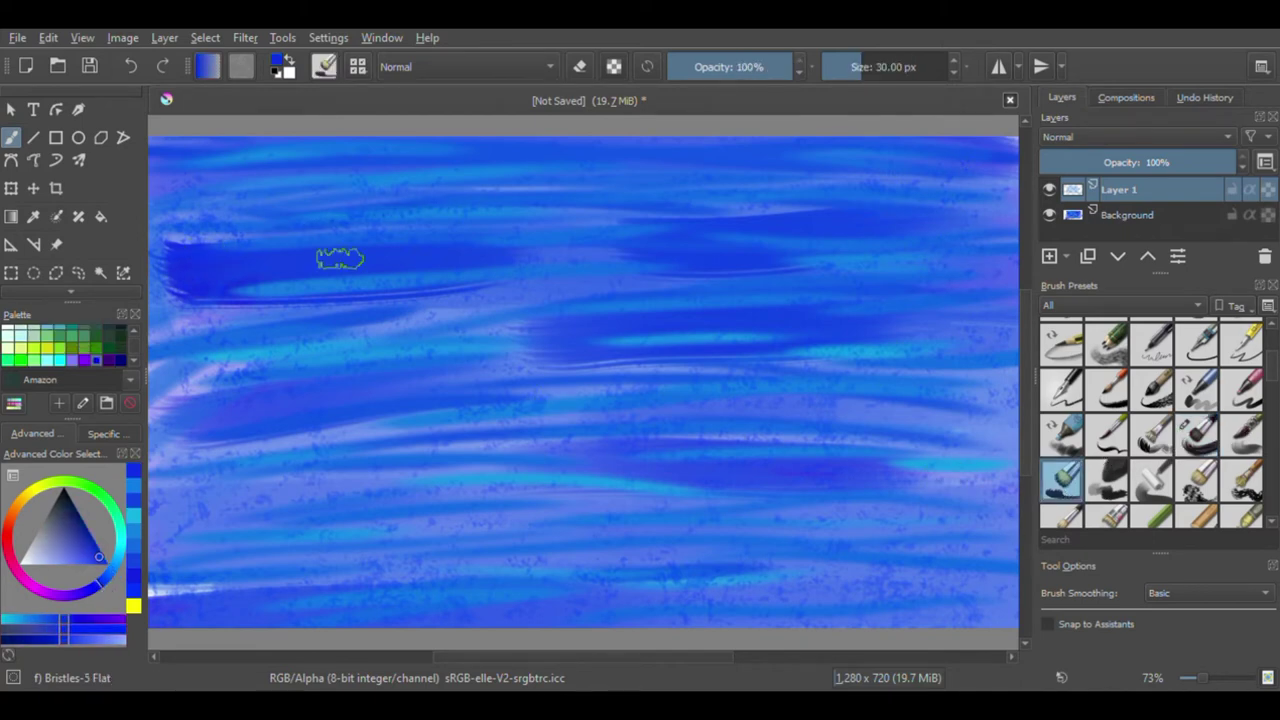
left_click(96, 358)
left_click_drag(960, 432, 560, 434)
left_click_drag(570, 520, 170, 520)
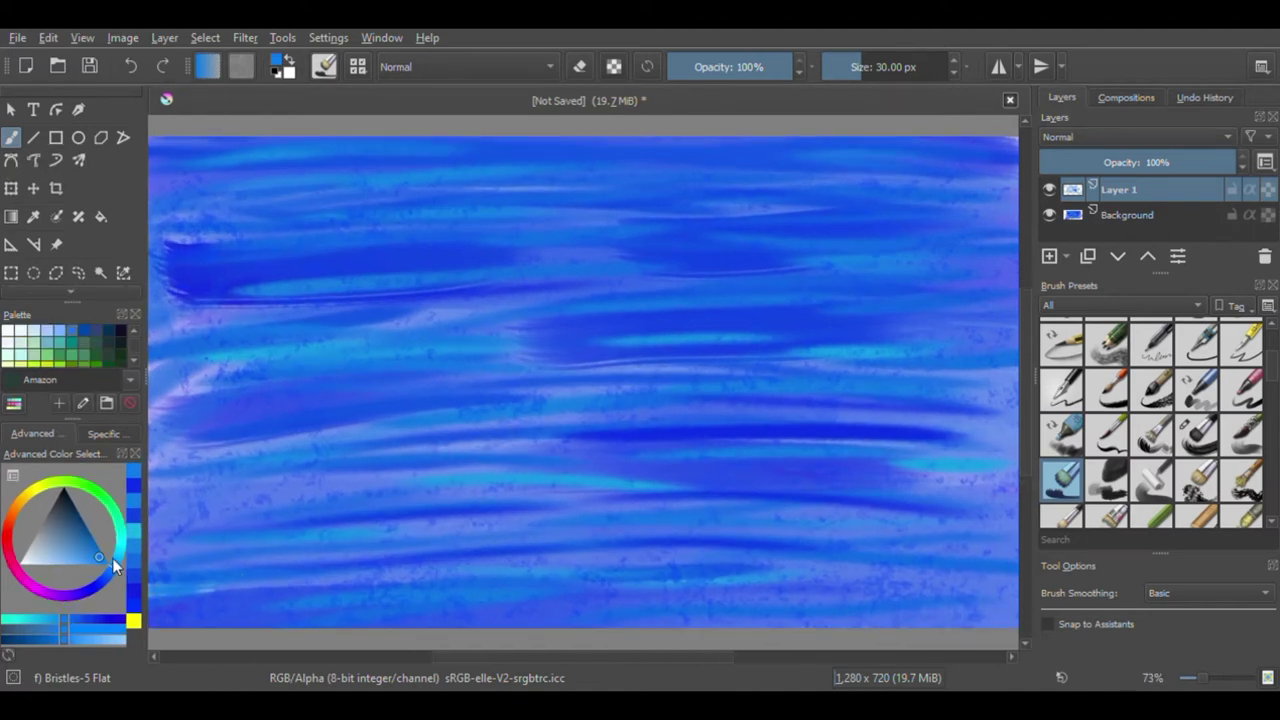
- Pick cyan and paint horizontal cyan streaks through the middle and bottom
left_click(113, 567)
left_click_drag(944, 500, 524, 503)
left_click_drag(784, 535, 500, 537)
left_click_drag(540, 450, 200, 452)
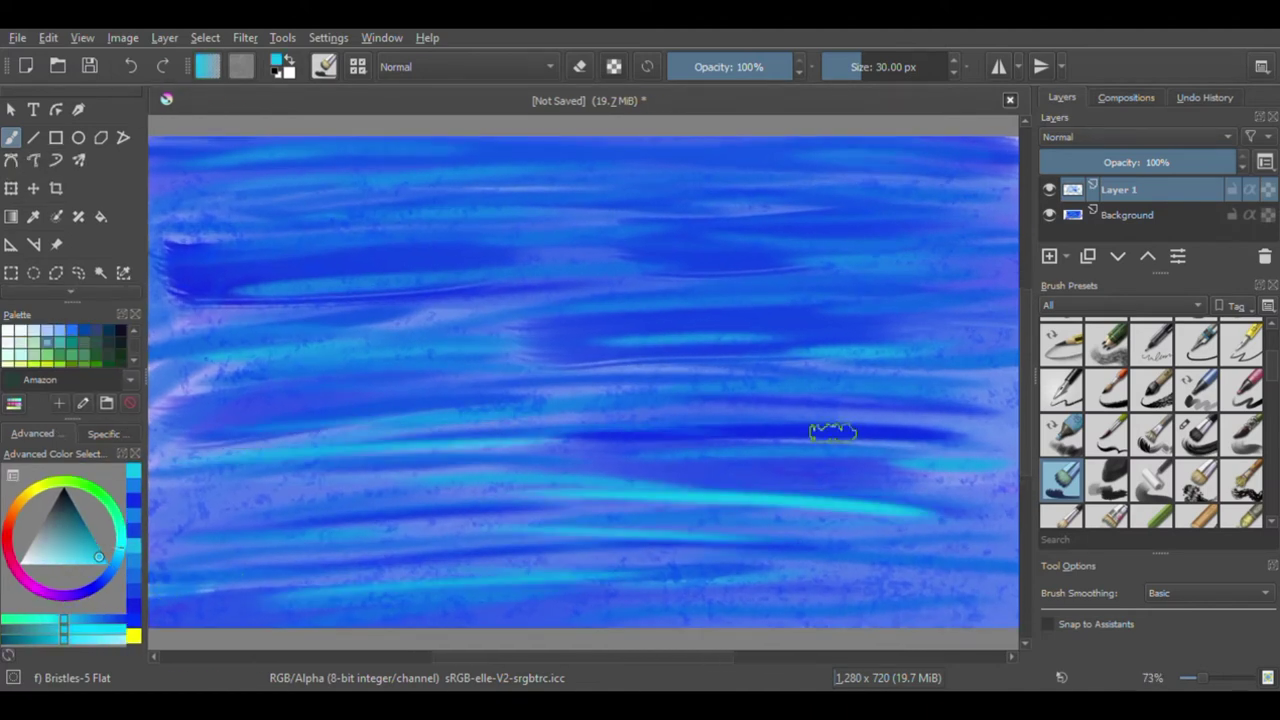
left_click_drag(976, 436, 682, 438)
left_click_drag(860, 583, 290, 605)
left_click_drag(900, 608, 748, 601)
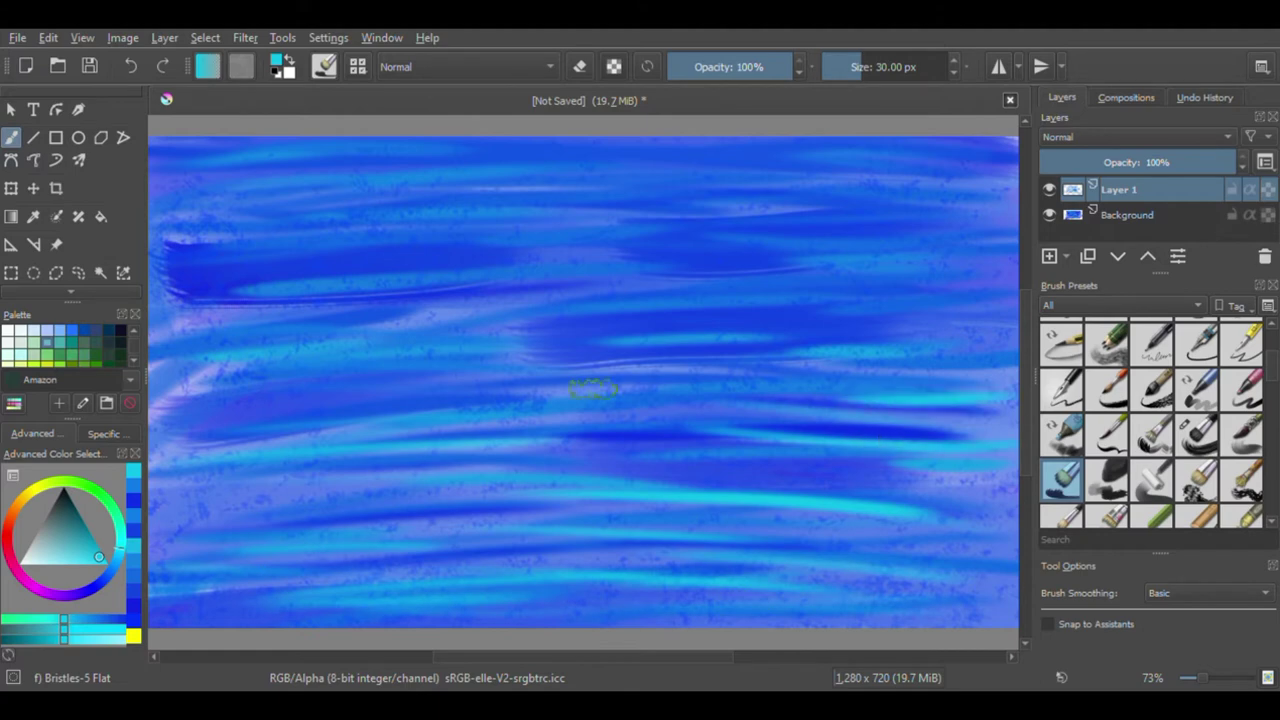
left_click_drag(600, 395, 252, 398)
- Paint dark blue streaks across the upper sky and darken the far-left edge
left_click(96, 360)
left_click_drag(392, 214, 178, 216)
left_click_drag(844, 162, 248, 162)
left_click_drag(998, 200, 772, 198)
left_click_drag(534, 283, 232, 283)
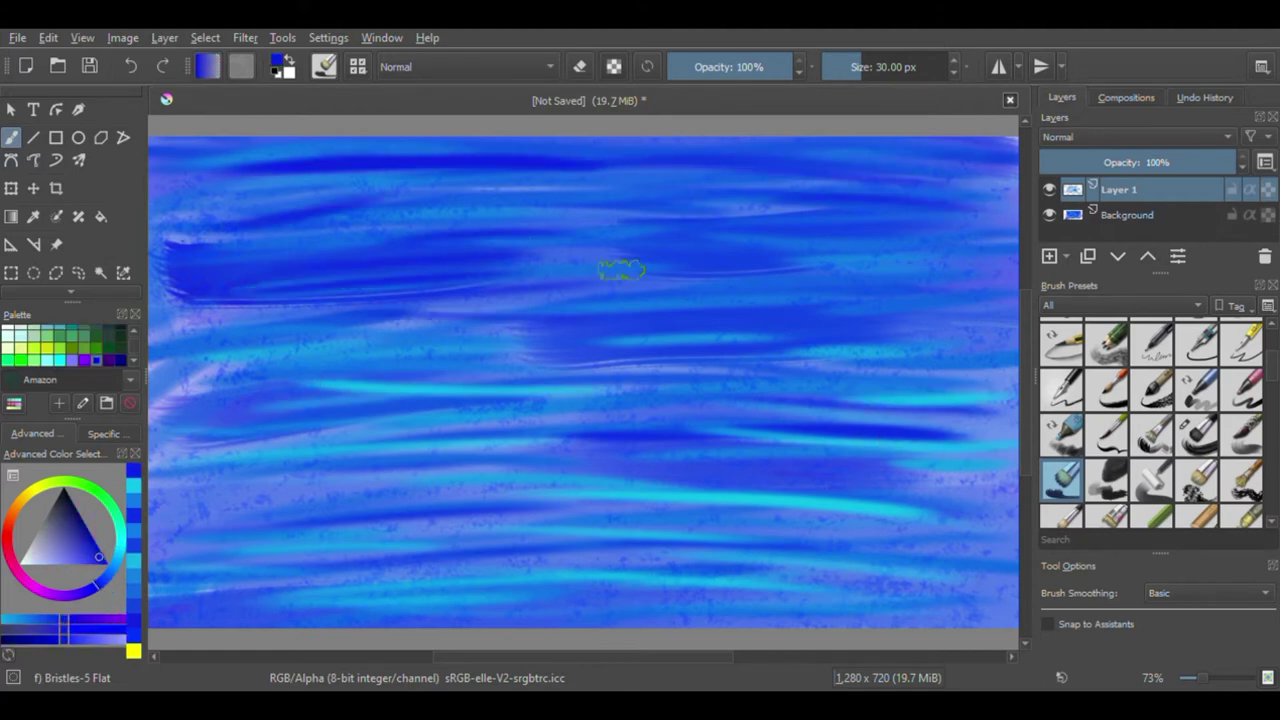
left_click_drag(318, 160, 150, 162)
left_click_drag(236, 228, 150, 230)
- Add ten pale lavender highlight streaks, then insert a new layer above Background
left_click(33, 562)
left_click_drag(620, 312, 390, 314)
left_click_drag(426, 240, 260, 242)
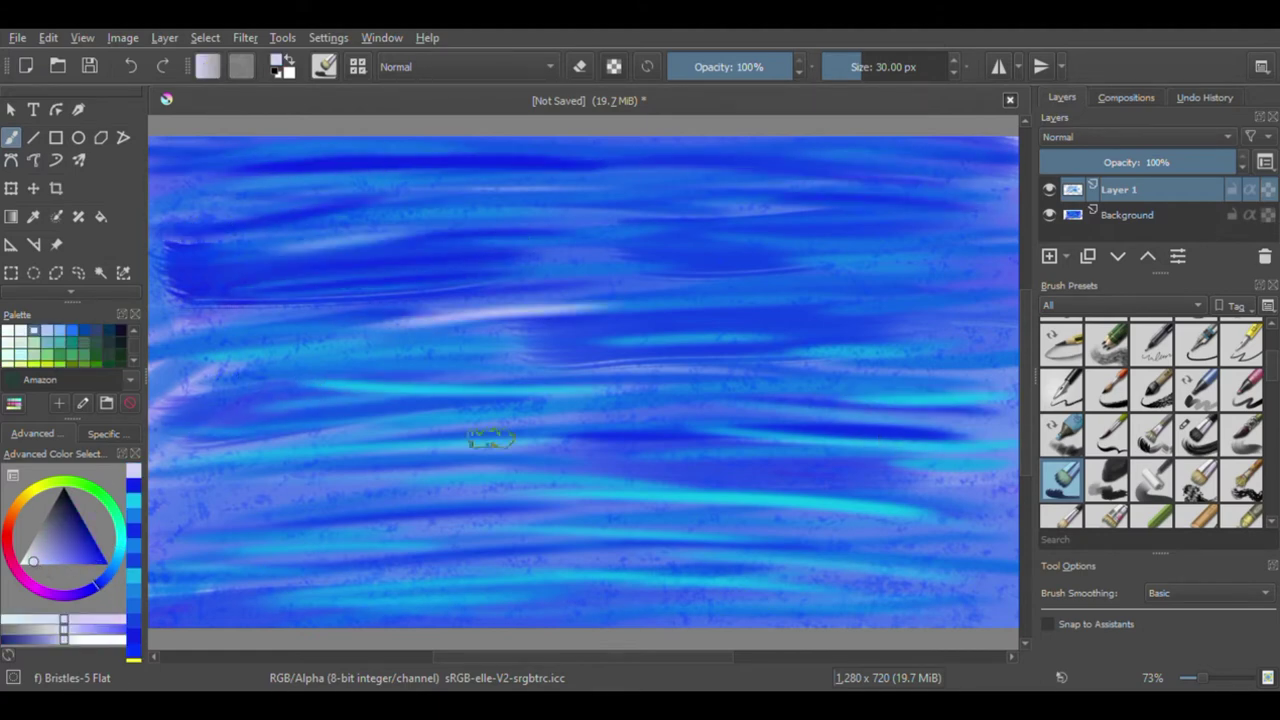
left_click_drag(444, 470, 242, 472)
left_click_drag(936, 452, 684, 450)
left_click_drag(876, 262, 384, 264)
left_click_drag(952, 204, 762, 204)
left_click_drag(880, 349, 694, 349)
left_click_drag(966, 526, 538, 526)
left_click_drag(434, 544, 256, 544)
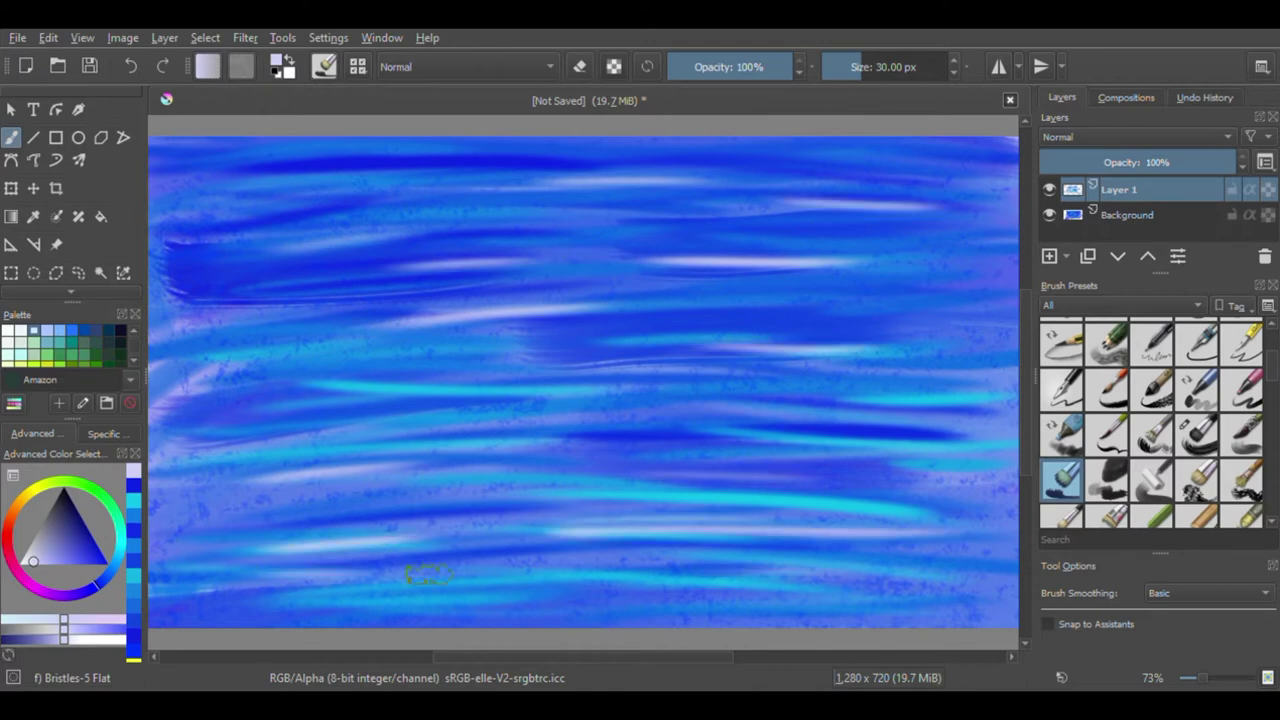
left_click_drag(338, 496, 170, 496)
left_click(1120, 216)
key("Insert")
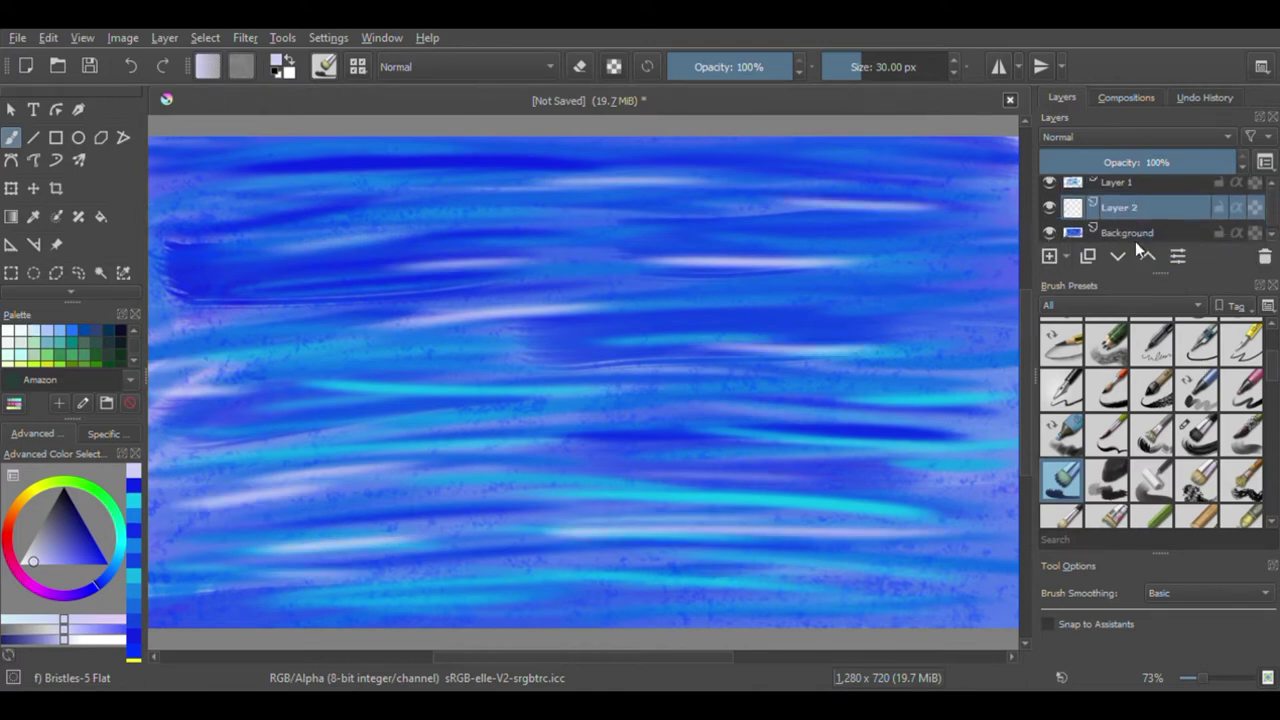
- Move Layer 2 below the Background layer
left_click(1118, 256)
left_click(104, 557)
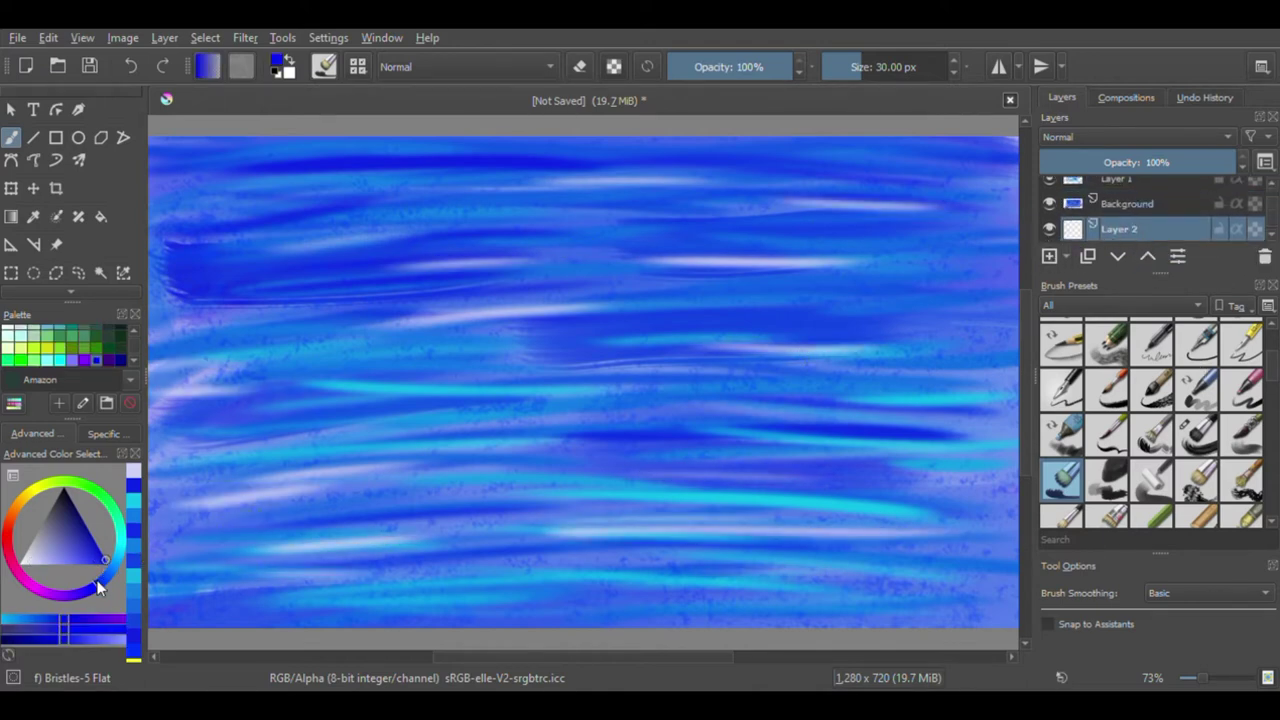
scroll(1268, 440, "up", 5)
left_click(1240, 340)
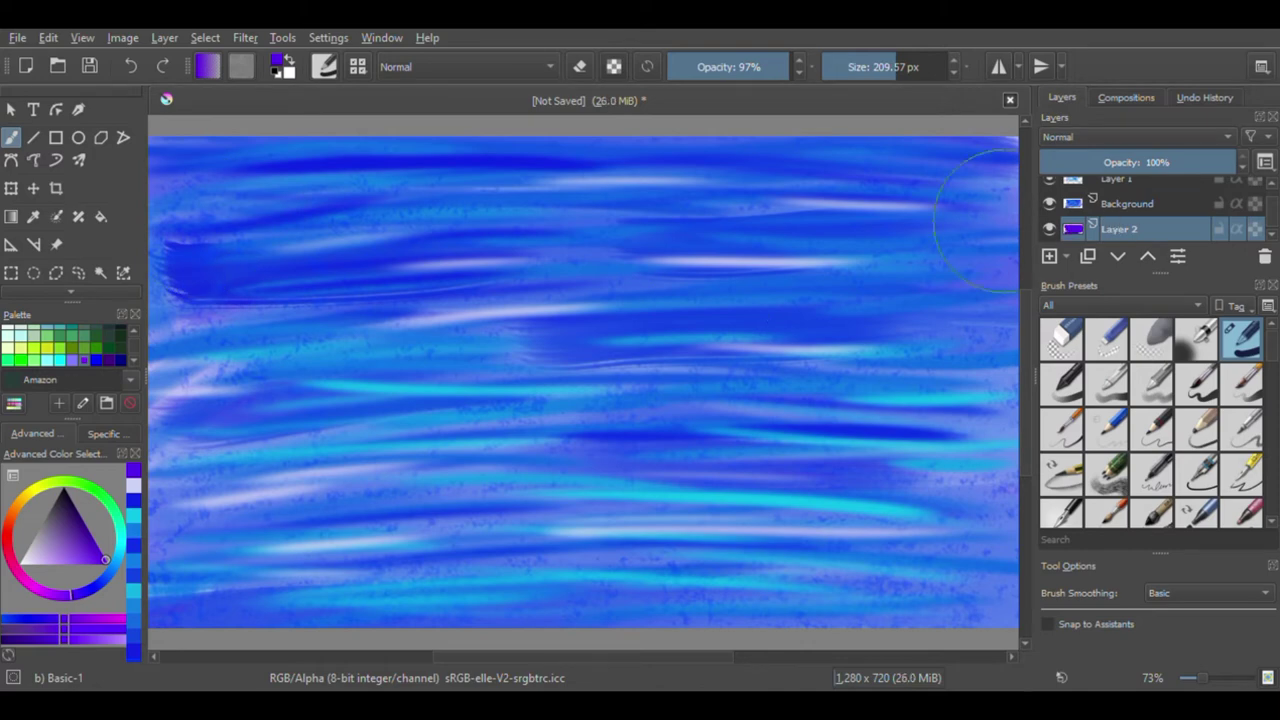
- On Layer 1, spray a purple Airbrush Soft wash at 21% opacity across the sky
key("Page_Up")
key("Page_Up")
key("/")
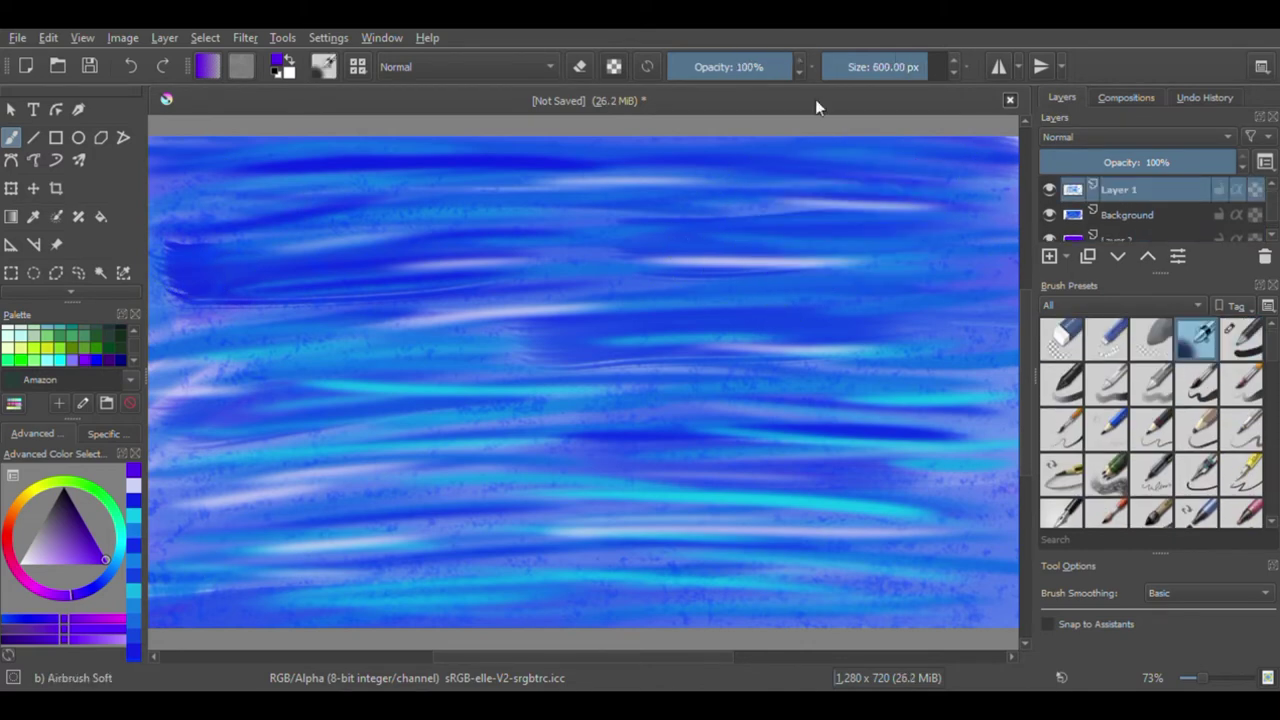
key("i")
key("i")
key("i")
left_click_drag(891, 285, 961, 268)
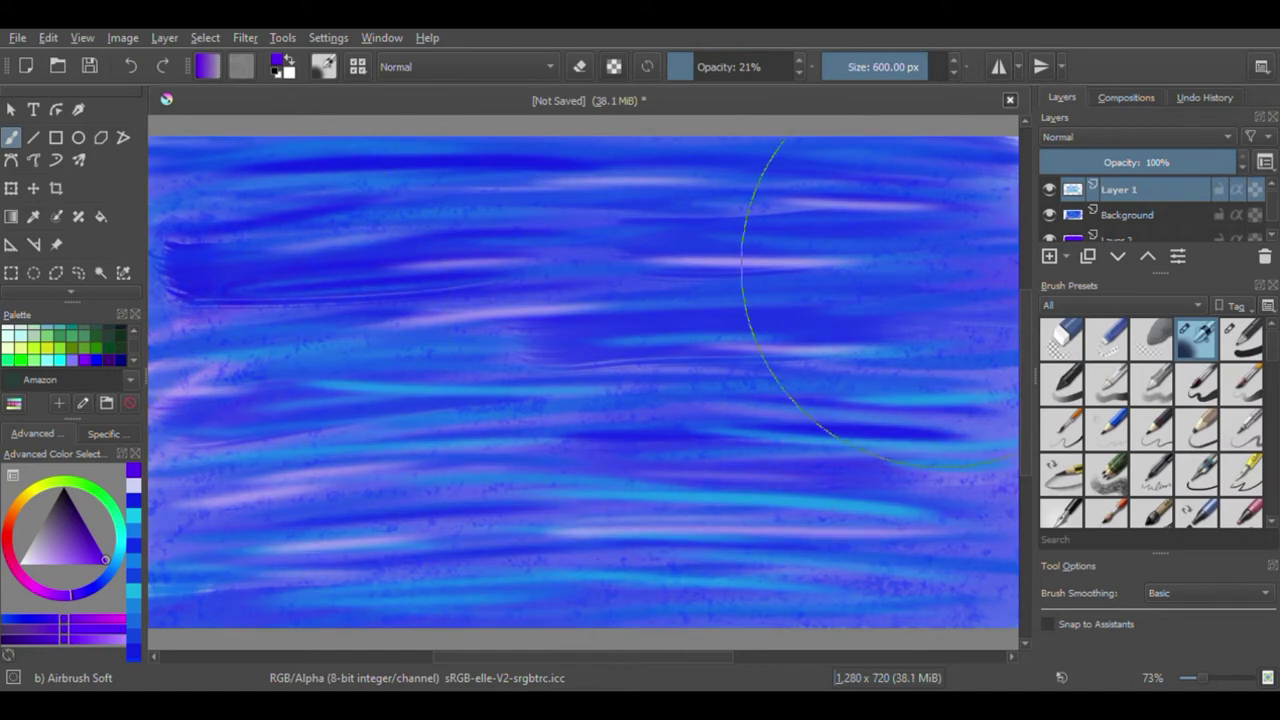
- Choose the Bristles-5 Flat brush preset
left_click(1258, 338)
scroll(1278, 448, "down", 1)
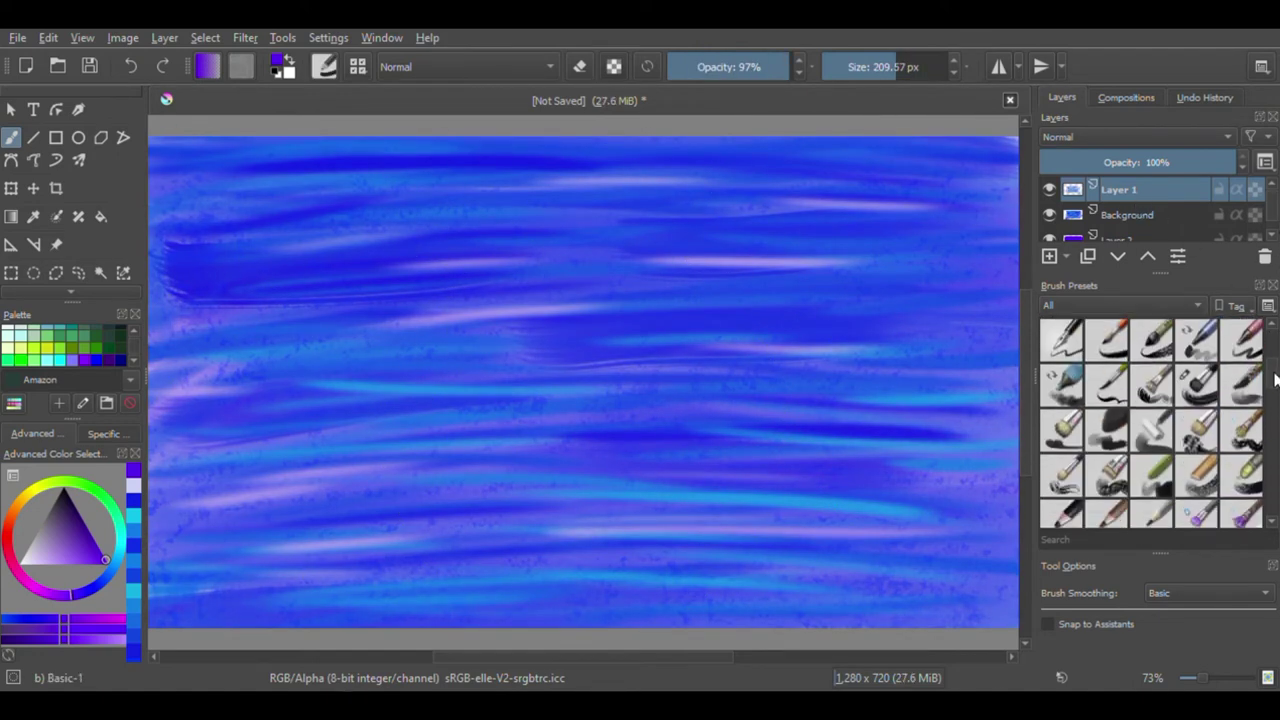
left_click(1197, 397)
left_click(1152, 395)
- Paint about eleven dark-purple horizontal streaks across the sky with the small Bristles-5 Flat brush
left_click(1107, 488)
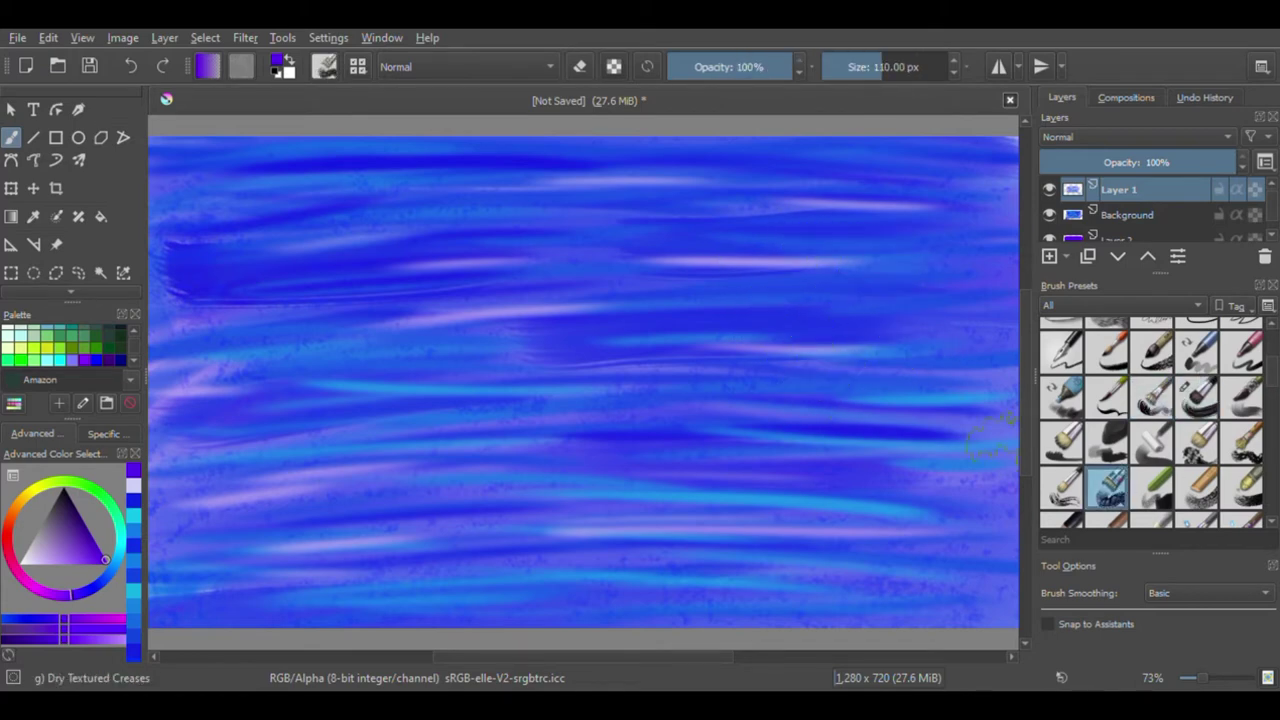
left_click(1061, 441)
left_click_drag(162, 198, 458, 196)
left_click_drag(240, 178, 652, 176)
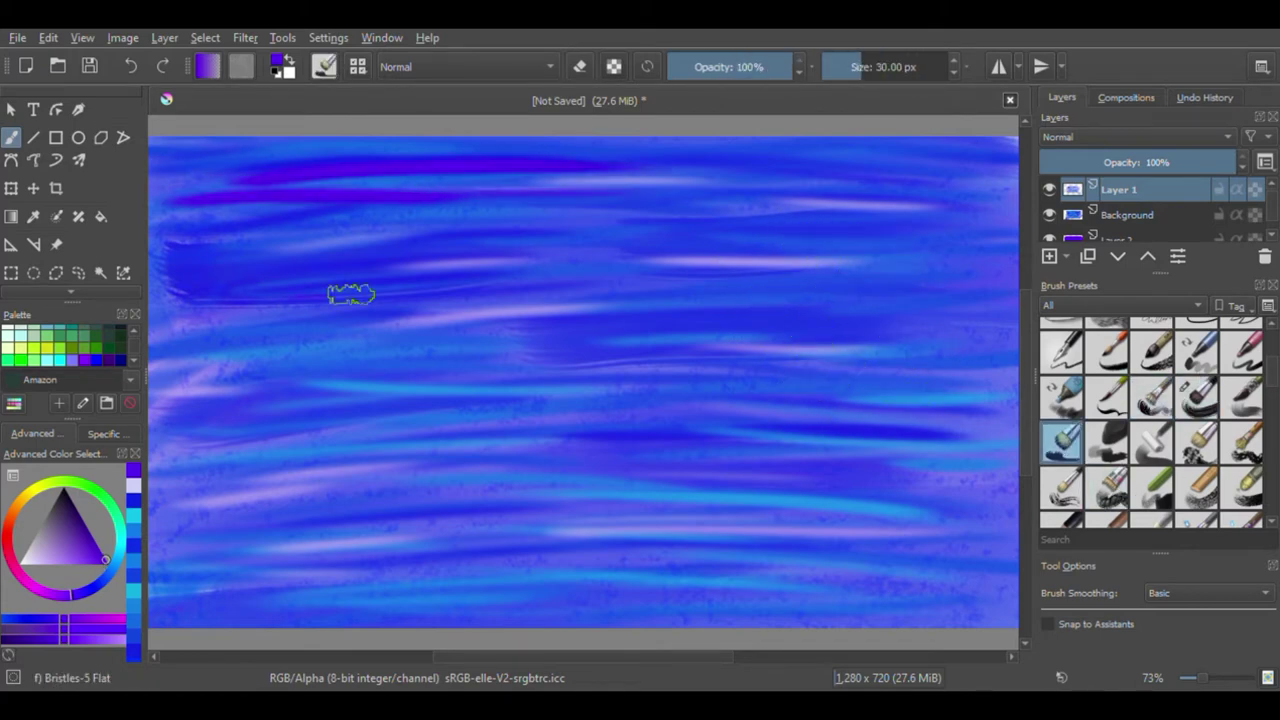
left_click_drag(312, 292, 838, 290)
left_click_drag(772, 213, 954, 213)
left_click_drag(316, 473, 750, 471)
left_click_drag(262, 598, 608, 596)
left_click_drag(692, 234, 854, 234)
left_click_drag(438, 395, 150, 390)
left_click_drag(271, 400, 448, 398)
left_click_drag(244, 318, 526, 318)
left_click_drag(688, 243, 1008, 243)
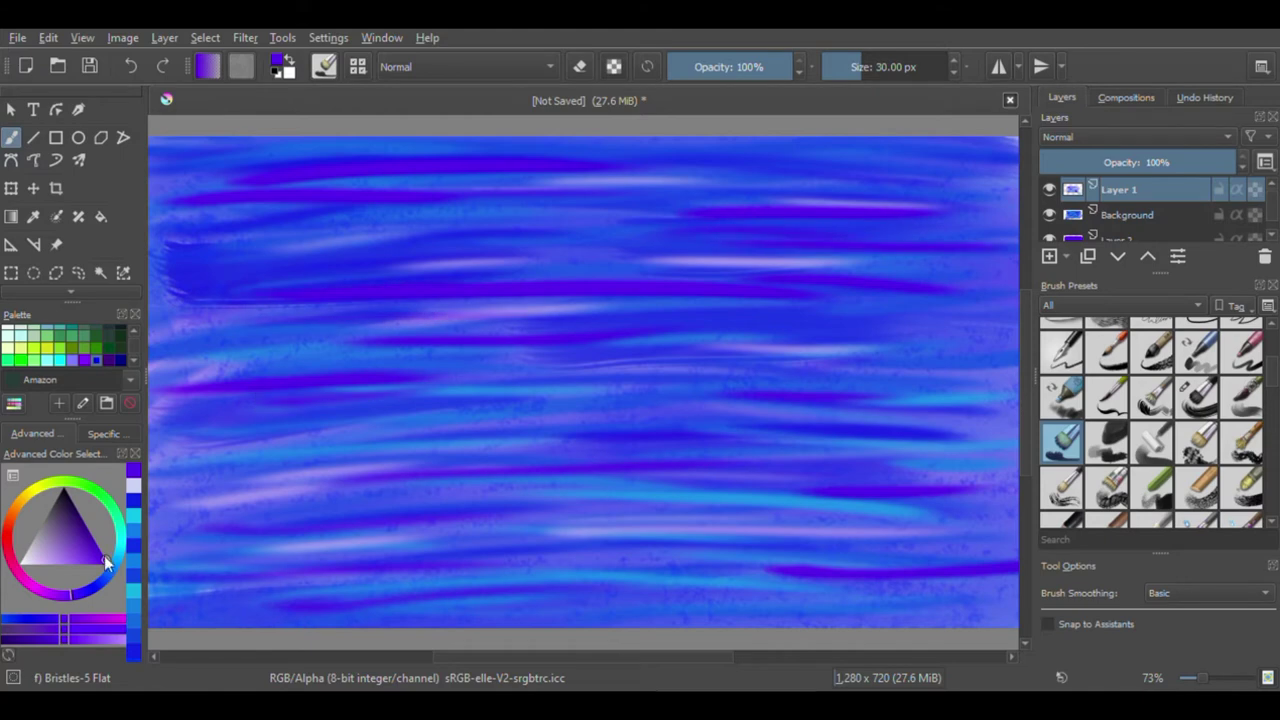
- Deepen the top, right, left and bottom edges with dark-blue strokes on the Background layer
mouse_move(165, 148)
left_mouse_down()
mouse_move(1010, 148)
mouse_move(177, 189)
mouse_move(234, 142)
left_mouse_up()
key("Page_Down")
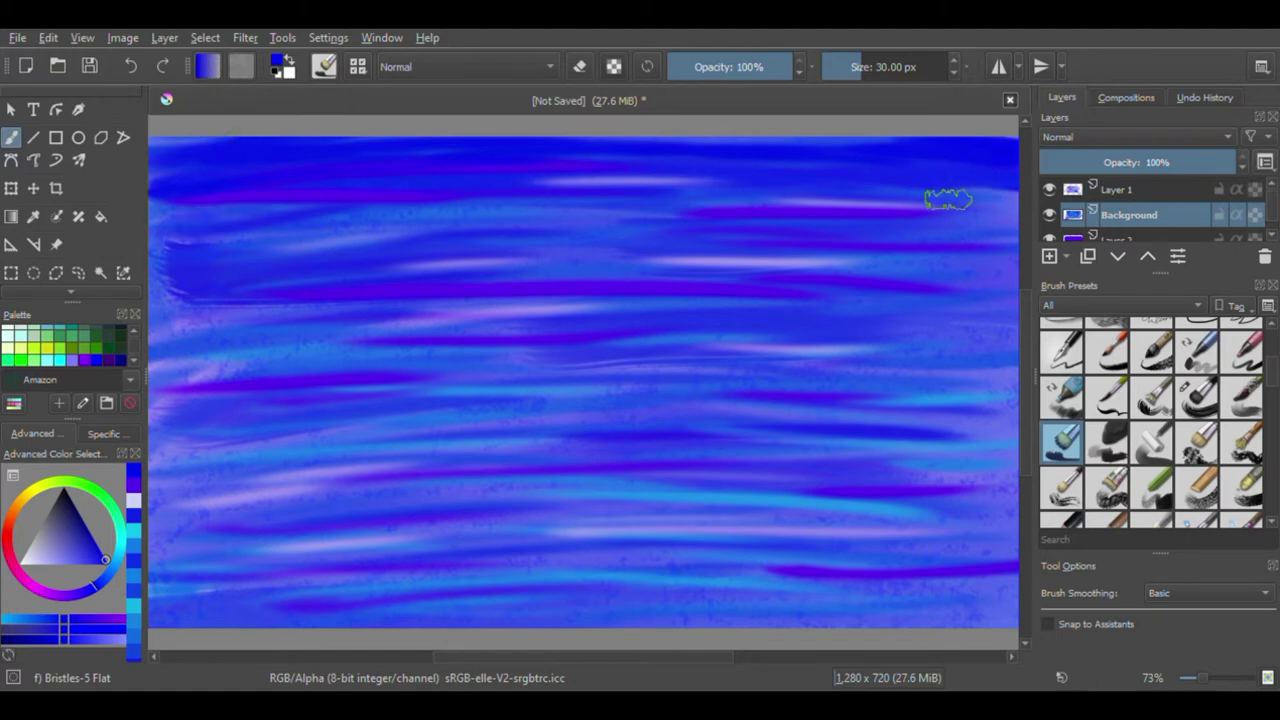
mouse_move(948, 199)
left_mouse_down()
mouse_move(943, 286)
mouse_move(740, 300)
left_mouse_up()
left_click_drag(890, 310, 463, 294)
left_click_drag(690, 230, 160, 203)
mouse_move(1005, 325)
left_mouse_down()
mouse_move(971, 449)
mouse_move(971, 570)
mouse_move(234, 610)
left_mouse_up()
left_click_drag(180, 309, 163, 330)
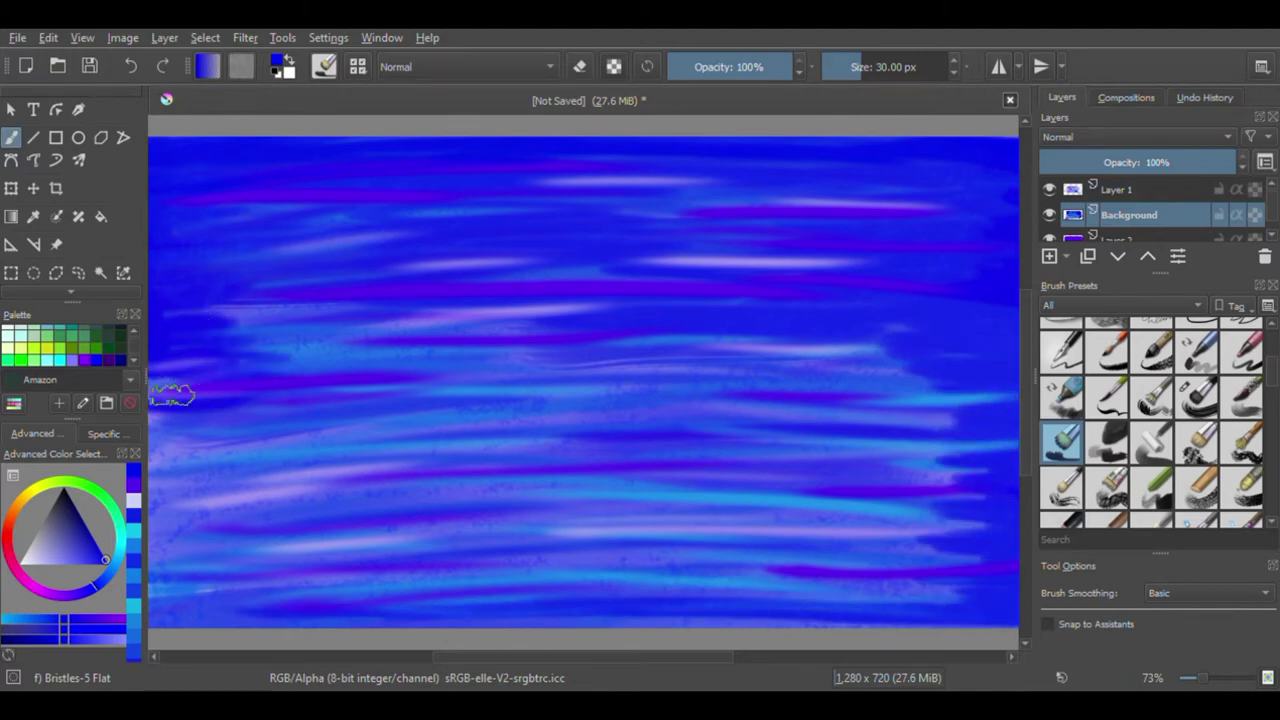
mouse_move(172, 396)
left_mouse_down()
mouse_move(249, 531)
mouse_move(157, 551)
mouse_move(166, 523)
mouse_move(587, 618)
mouse_move(693, 620)
left_mouse_up()
- Switch to black and glaze faint dark shading across the middle sky with Bristles-4 Glaze at 41%
key("d")
left_click_drag(730, 67, 685, 67)
left_click_drag(676, 248, 792, 250)
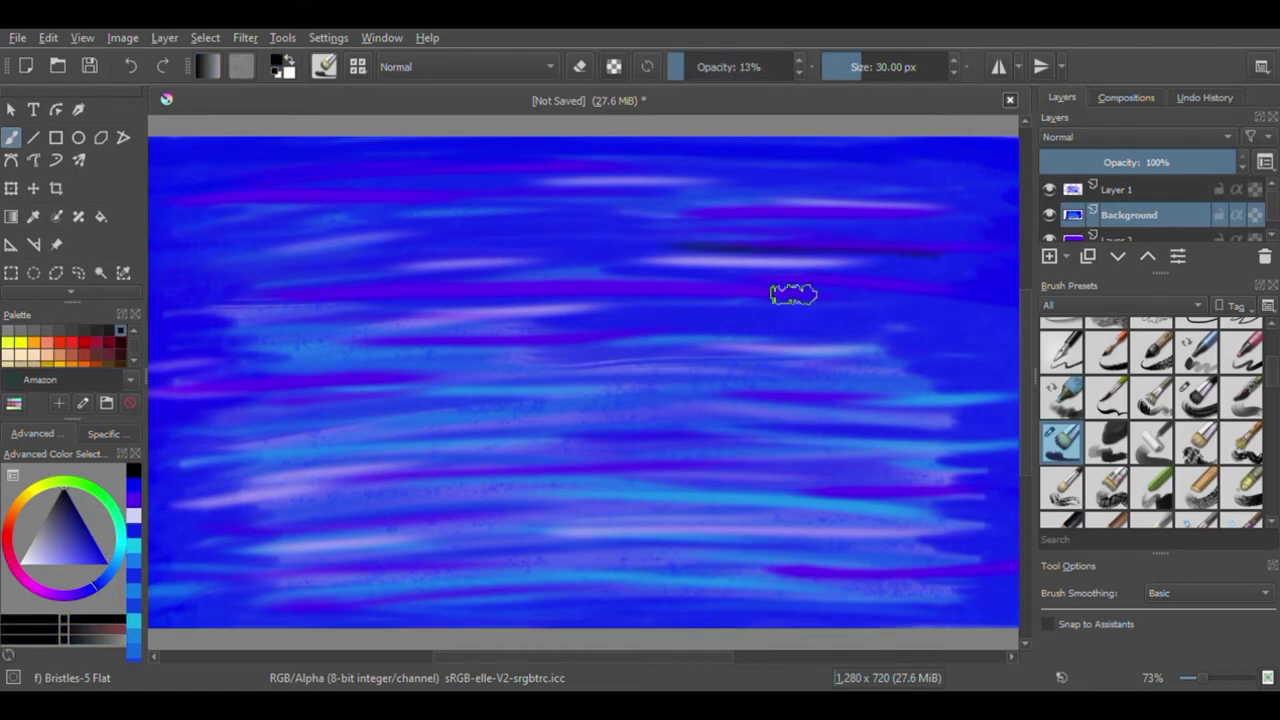
left_click(1245, 395)
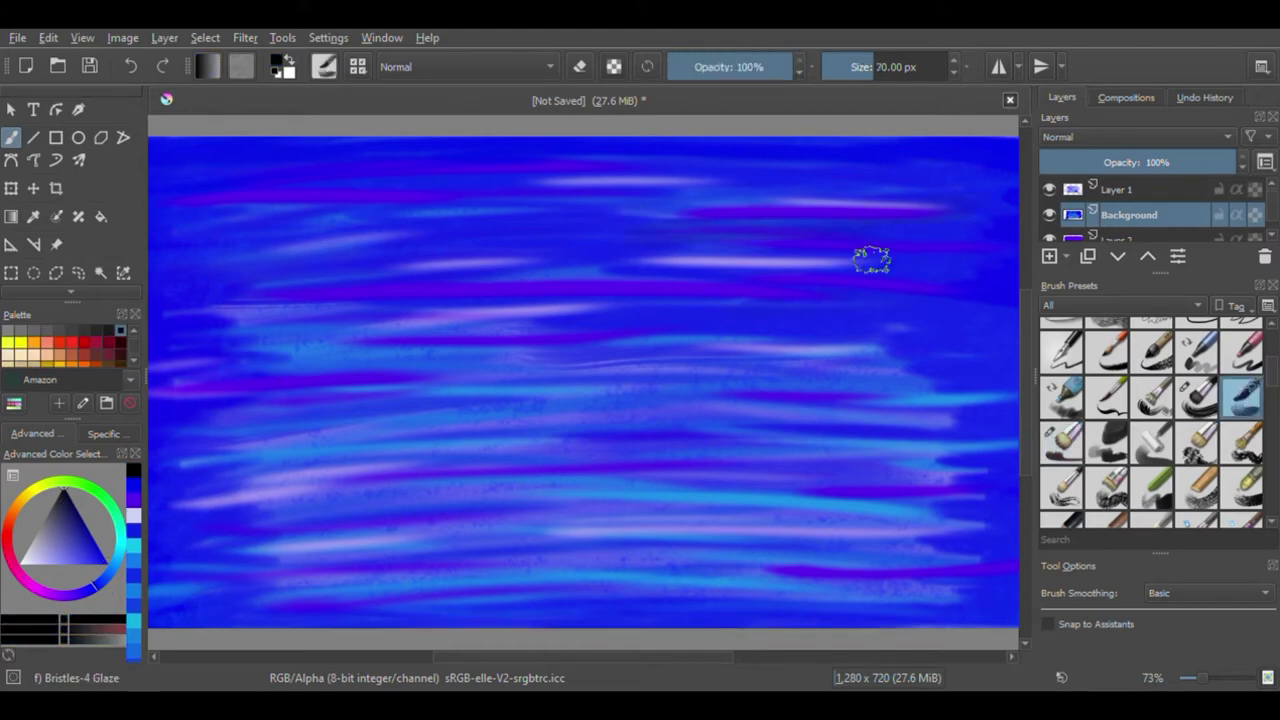
left_click_drag(730, 67, 718, 67)
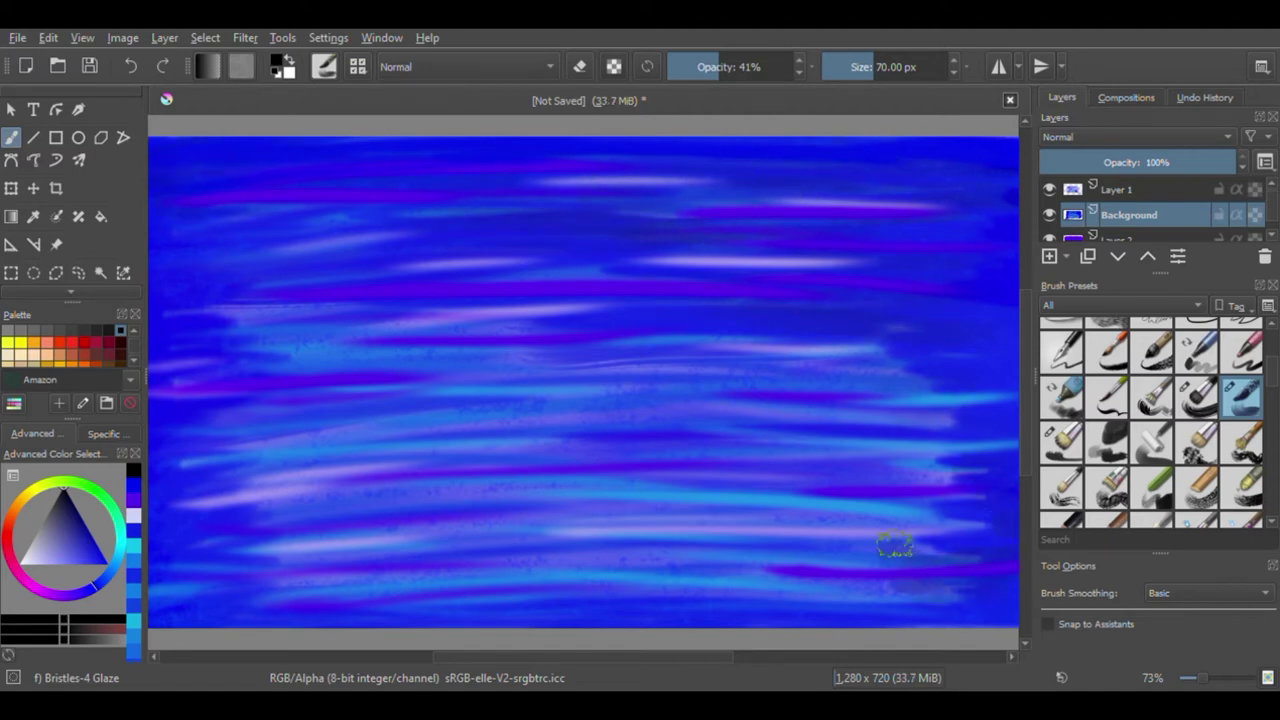
left_click_drag(800, 402, 443, 409)
left_click_drag(560, 485, 330, 485)
left_click_drag(550, 340, 360, 470)
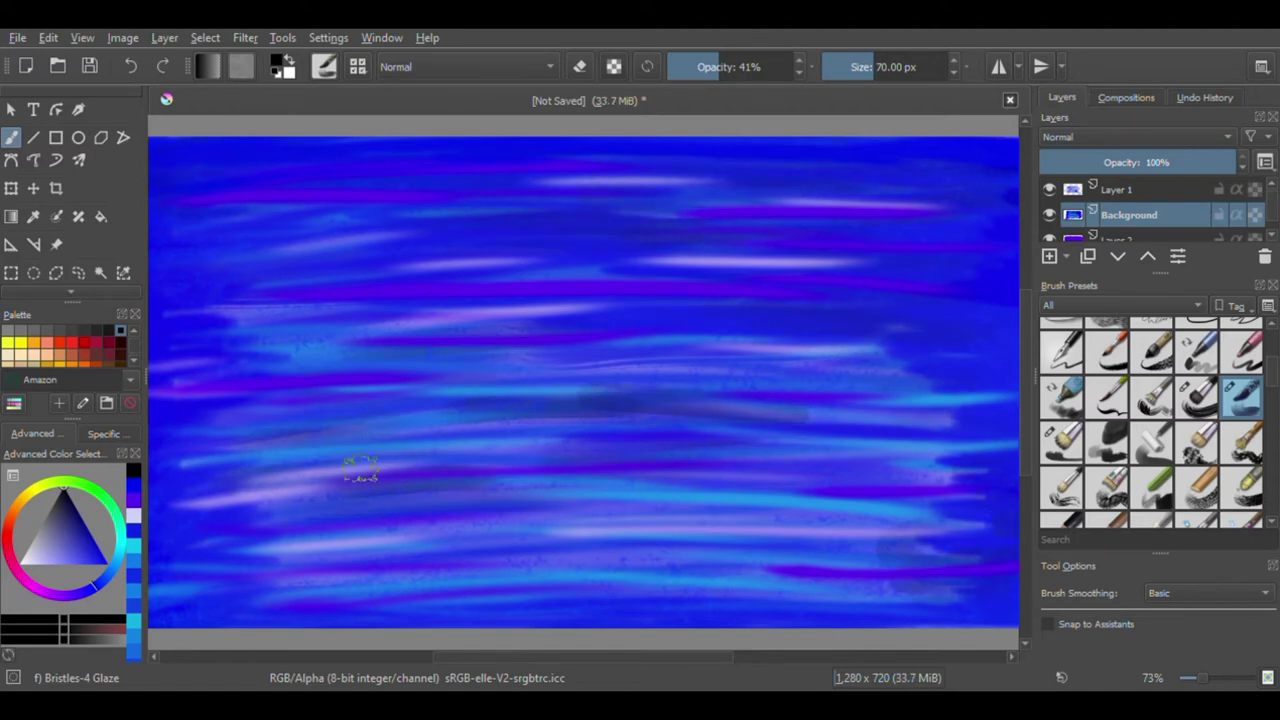
- On Layer 1, glaze darker bands across the upper right and upper left sky
left_click(1081, 192)
left_click_drag(945, 250, 630, 250)
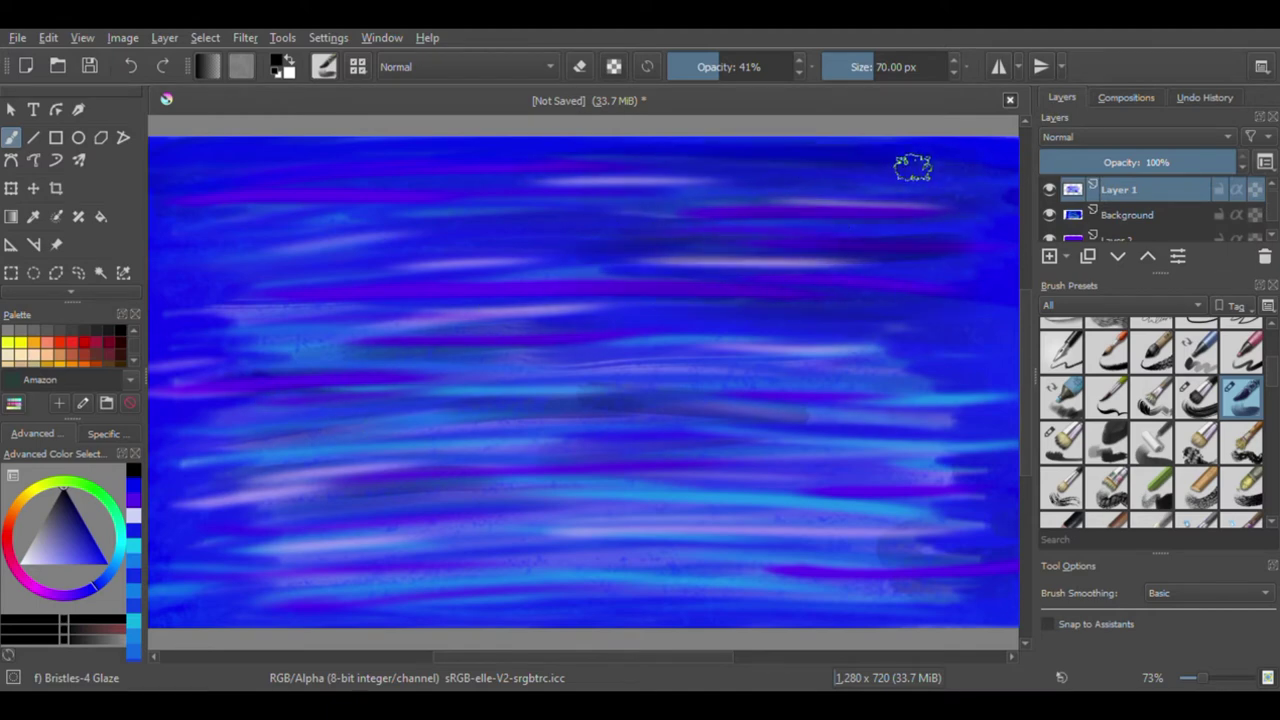
left_click_drag(913, 168, 281, 165)
scroll(1150, 420, "down", 3)
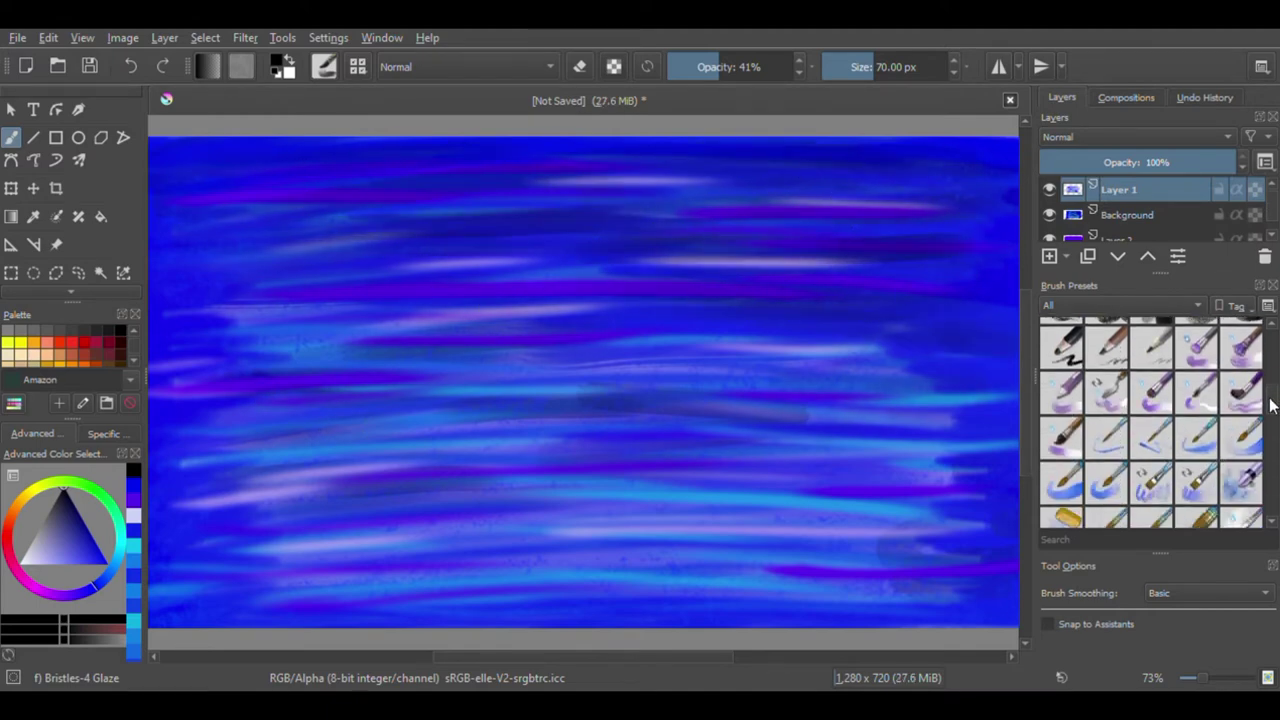
scroll(1150, 420, "down", 3)
left_click(1061, 455)
- Blend the sky streaks with the Blender Blur brush at about 60 px on Layer 1 and Background
left_click_drag(605, 361, 850, 360)
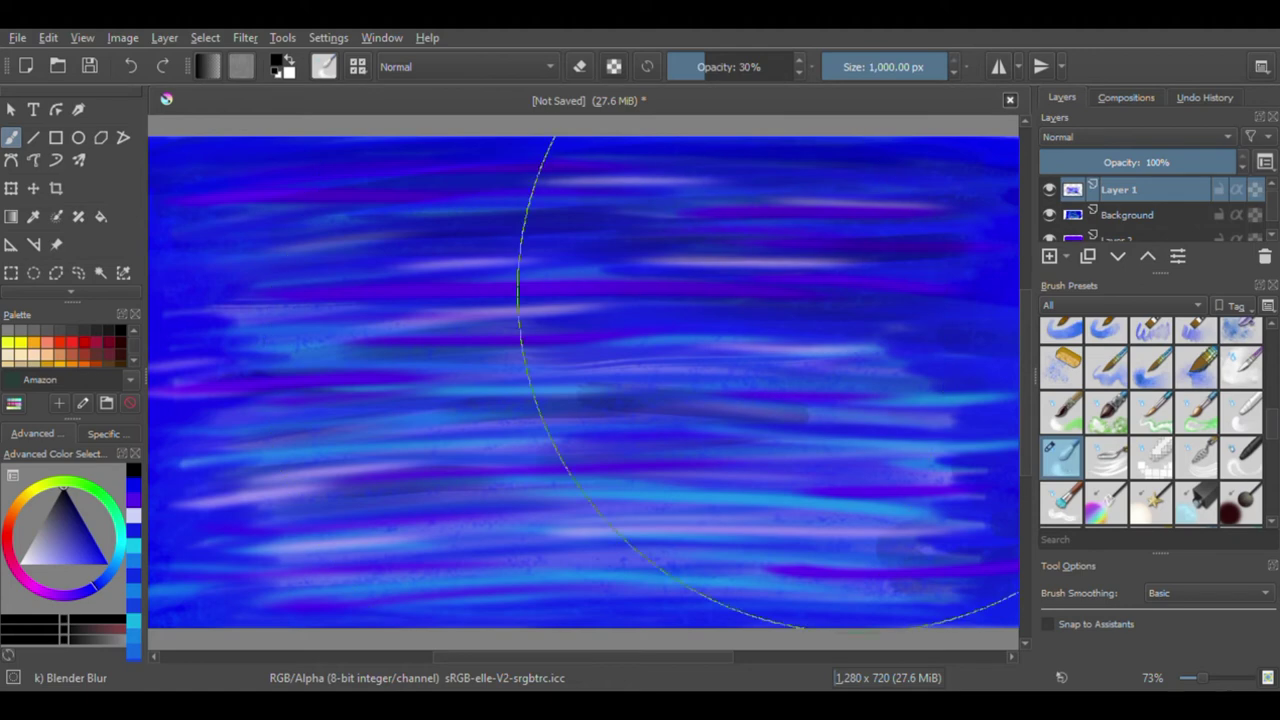
right_click(820, 342)
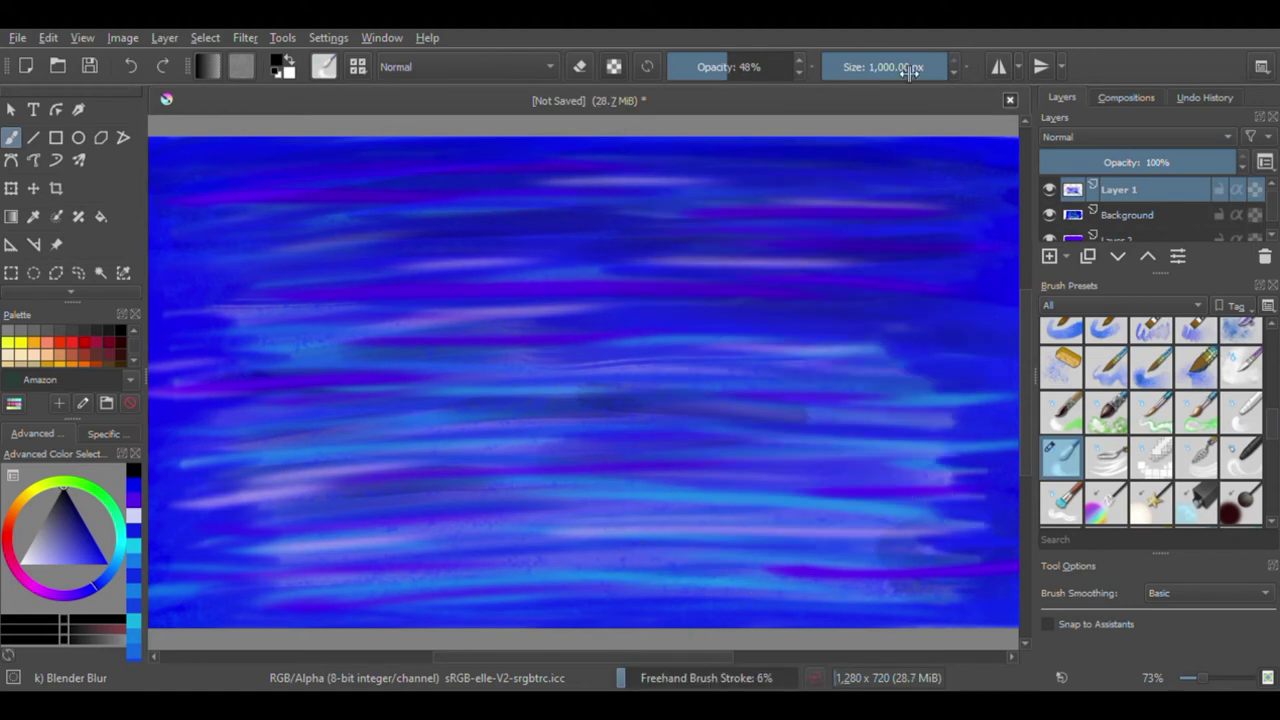
left_click_drag(1100, 190, 979, 176)
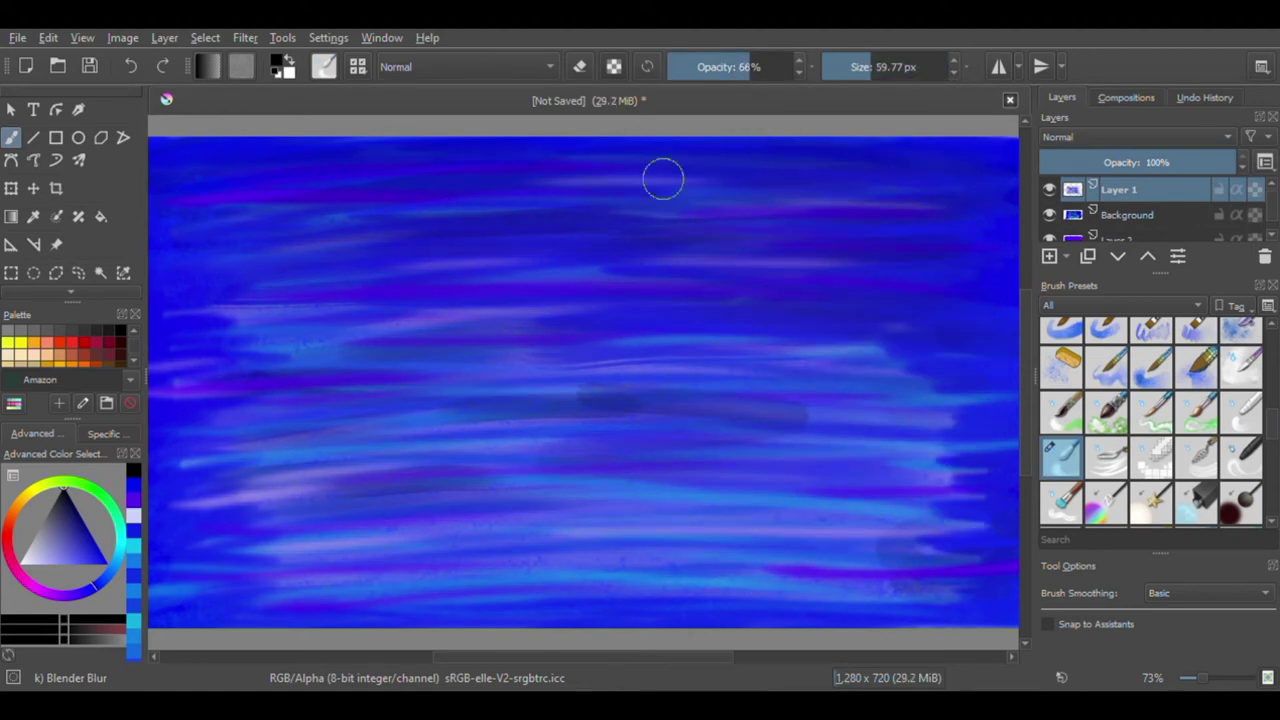
left_click_drag(830, 410, 820, 416)
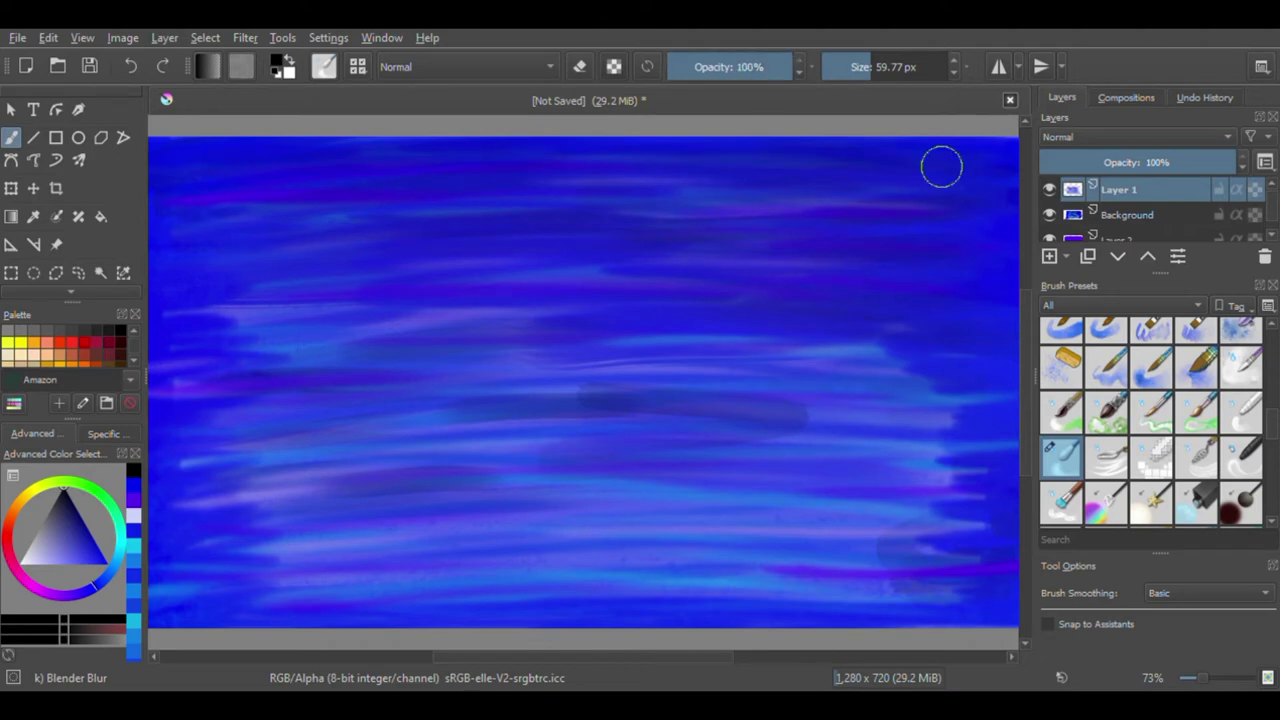
left_click(1123, 218)
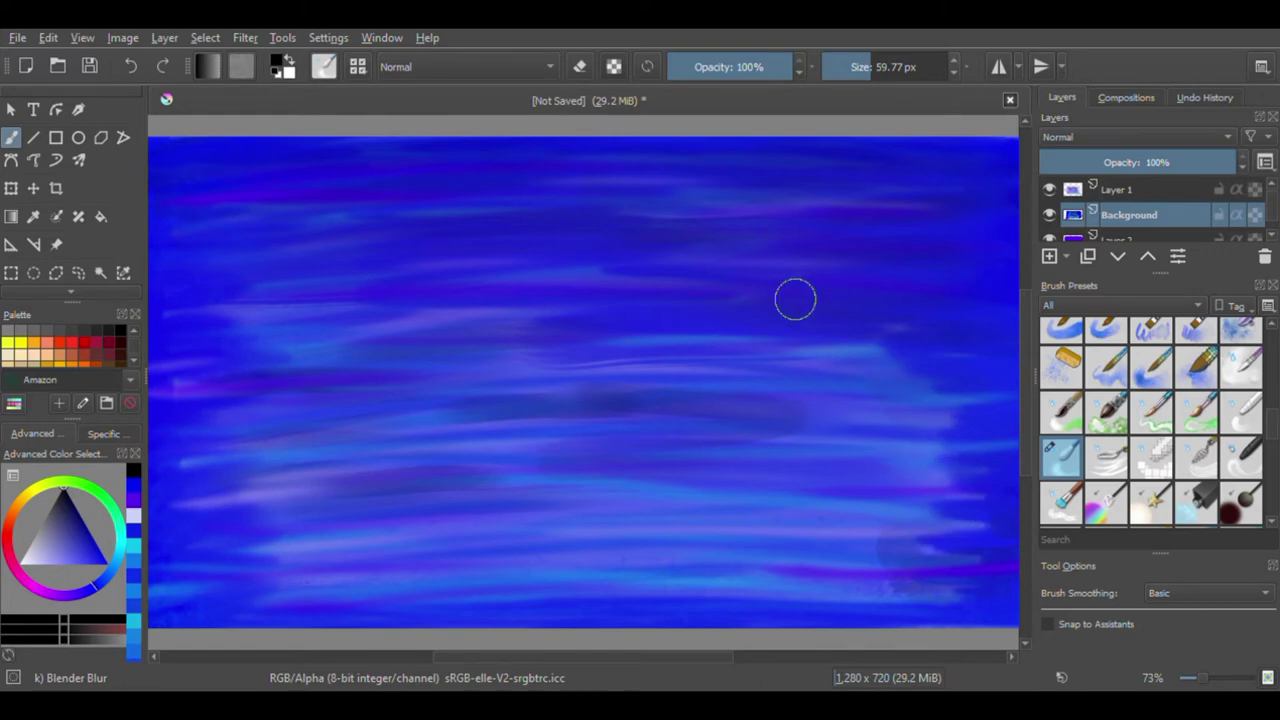
left_click(1113, 190)
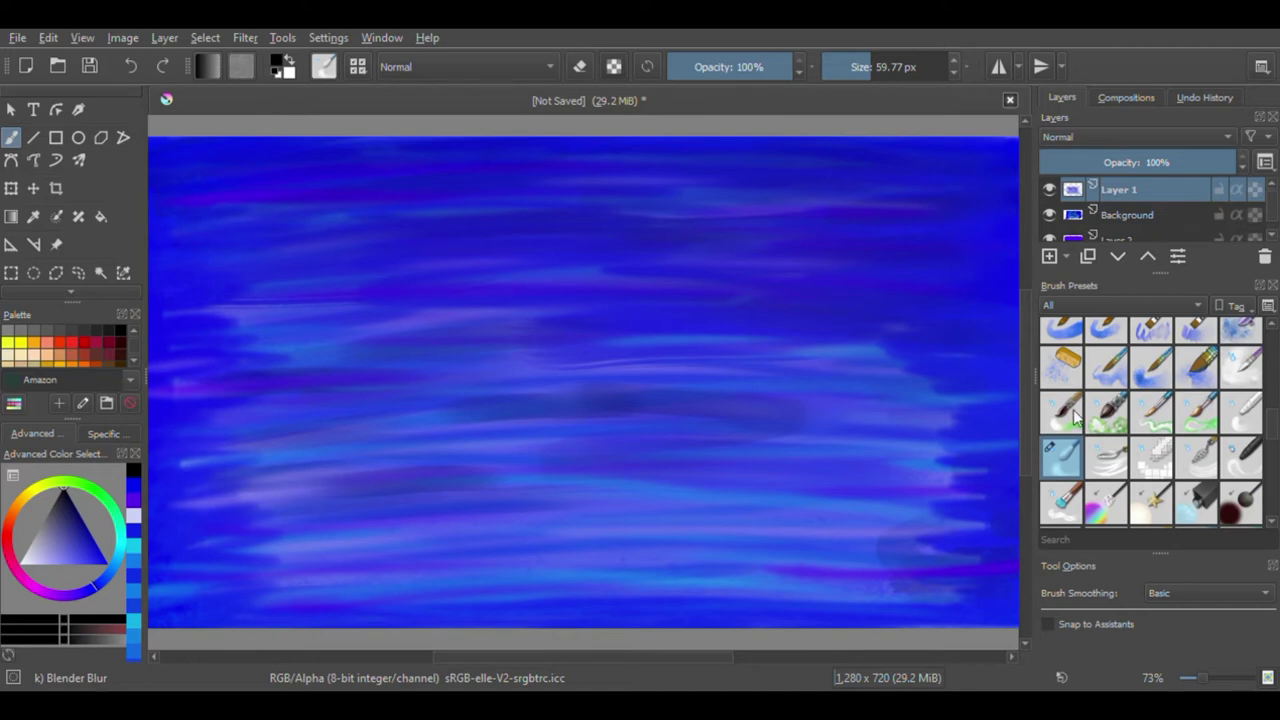
key("Page_Down")
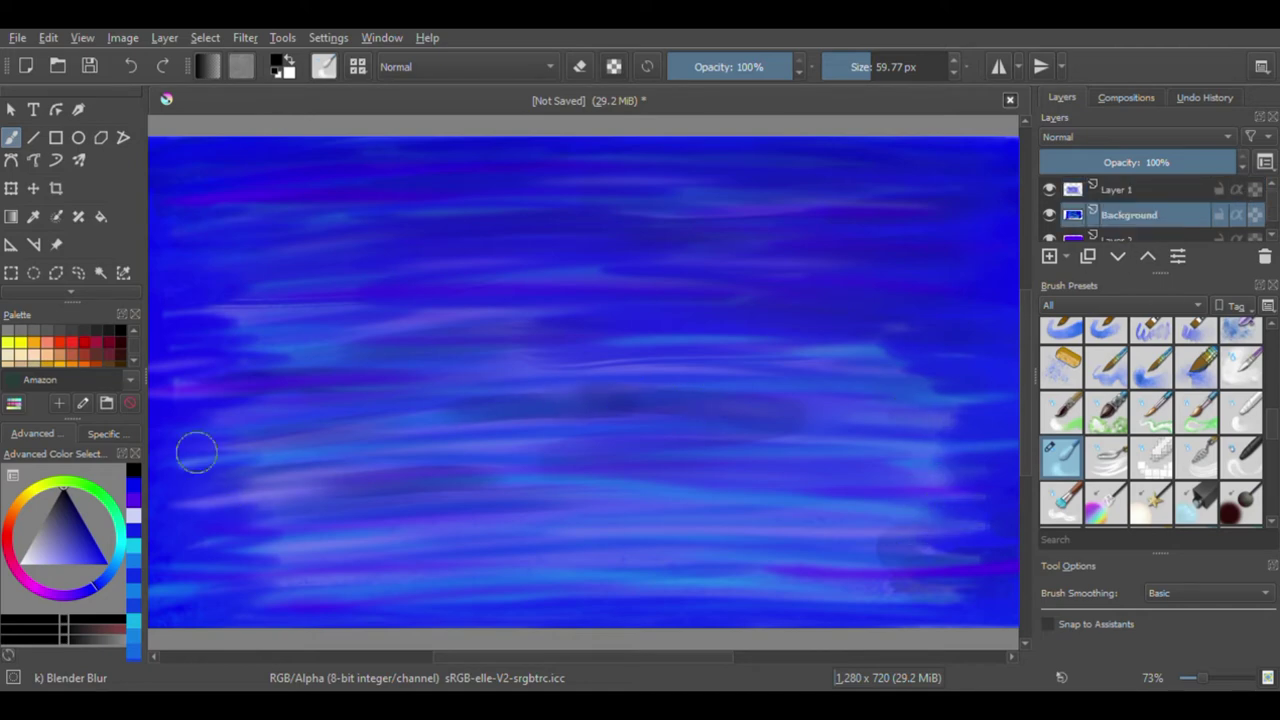
scroll(1100, 462, "down", 3)
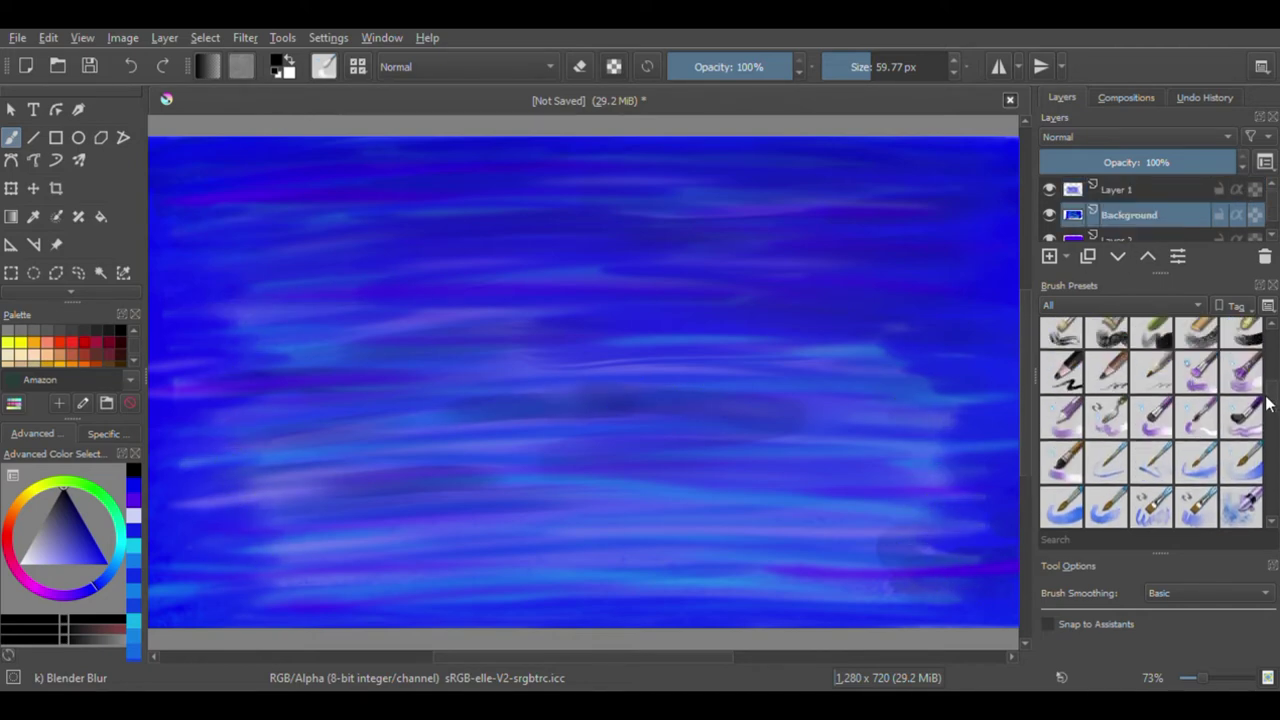
scroll(1100, 462, "up", 1)
- Sample the sky, pick a purple colour and airbrush soft purple on Layer 2
left_click(1061, 360)
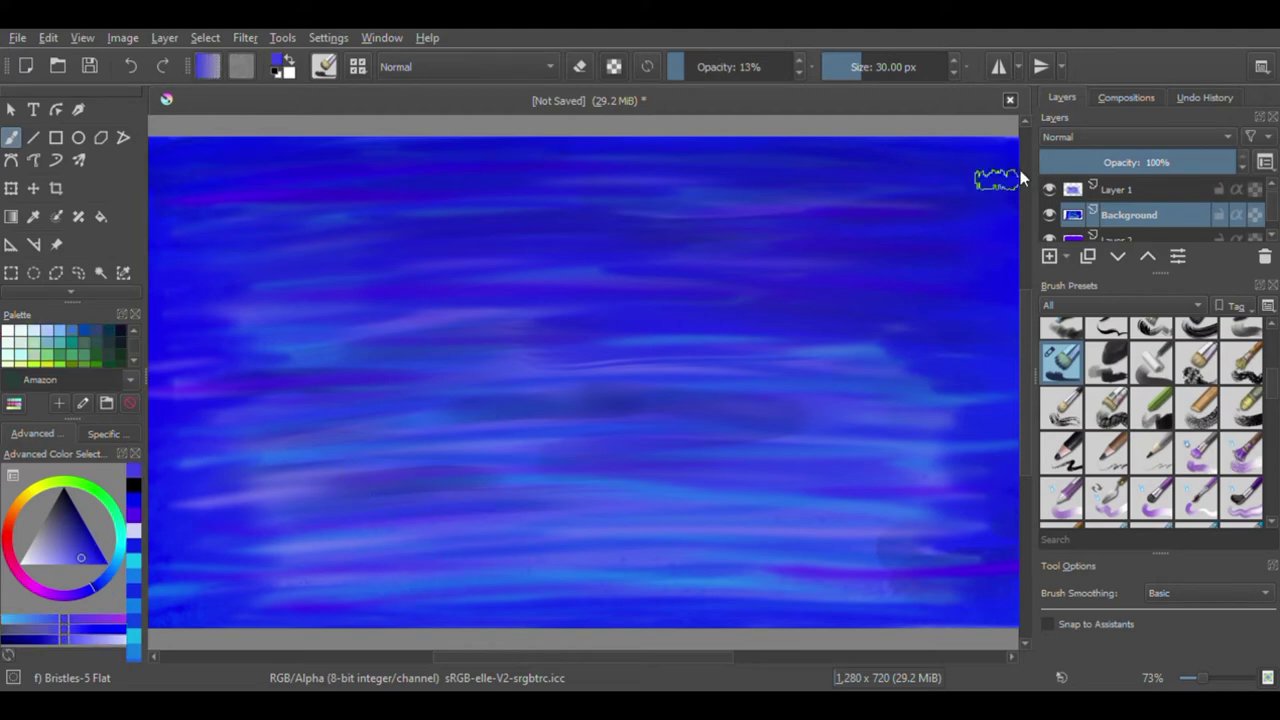
left_click(1115, 189)
left_click(512, 420, "ctrl")
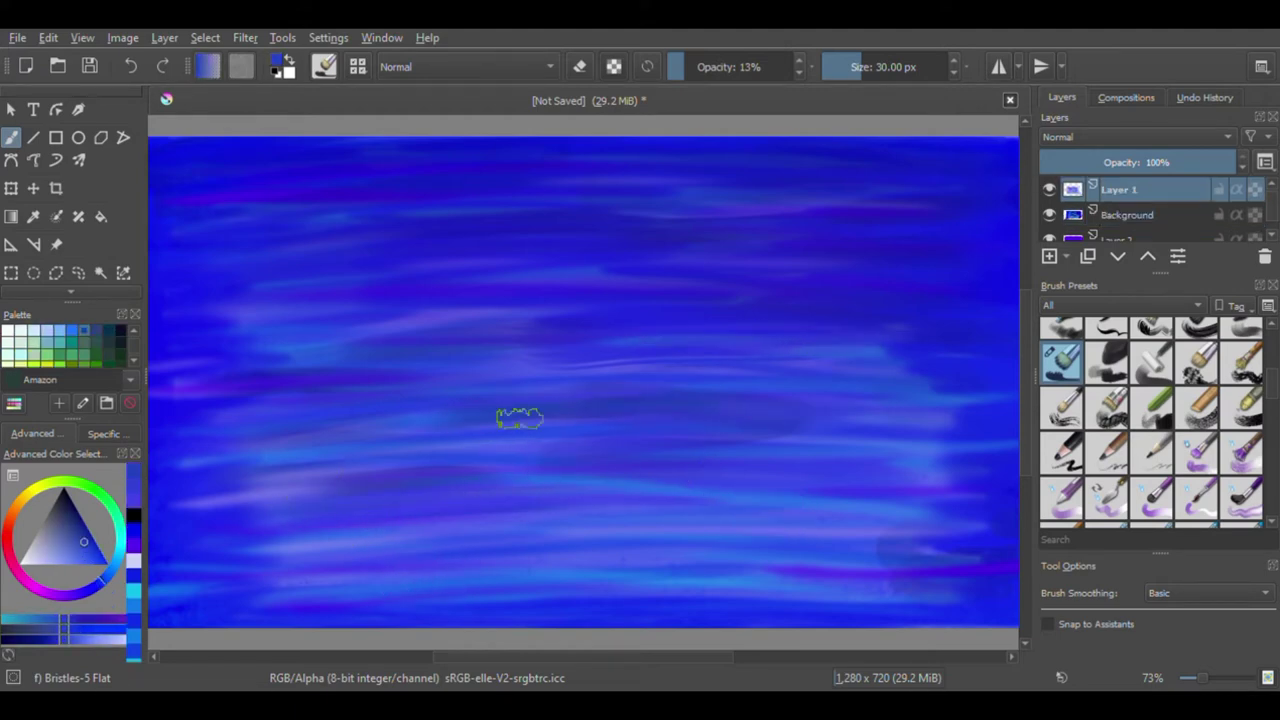
left_click(70, 598)
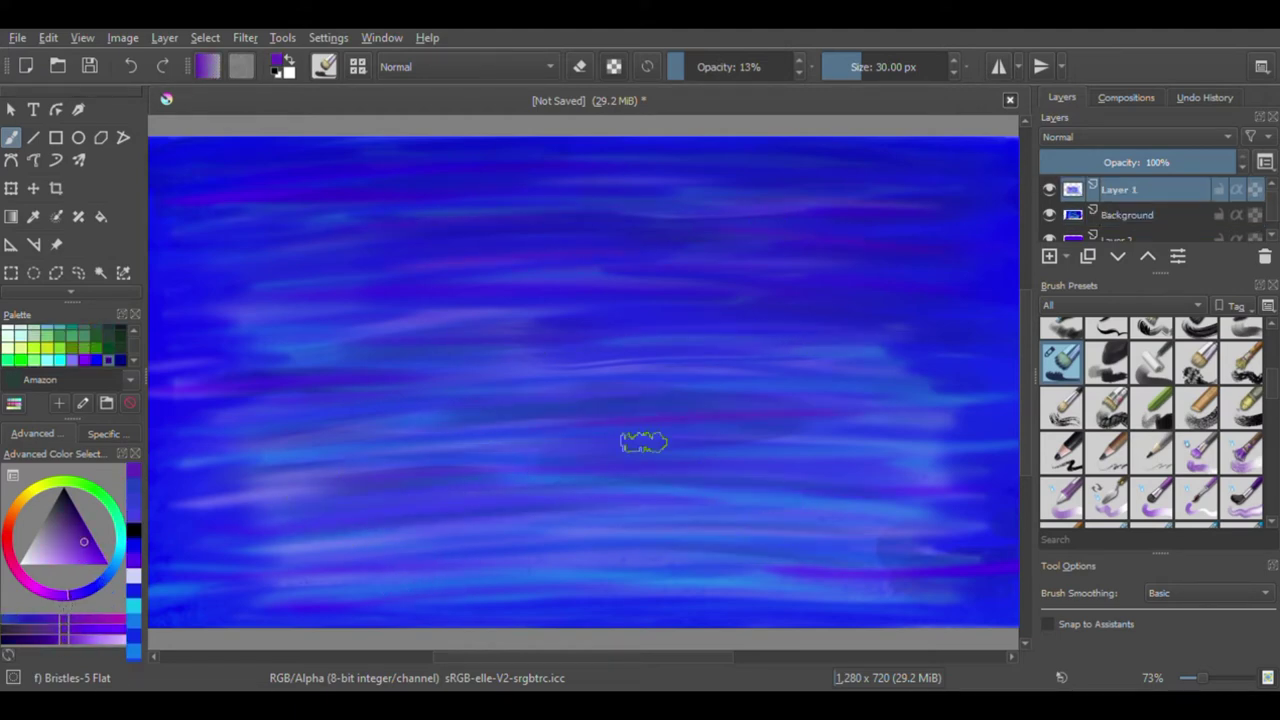
left_click(1119, 240)
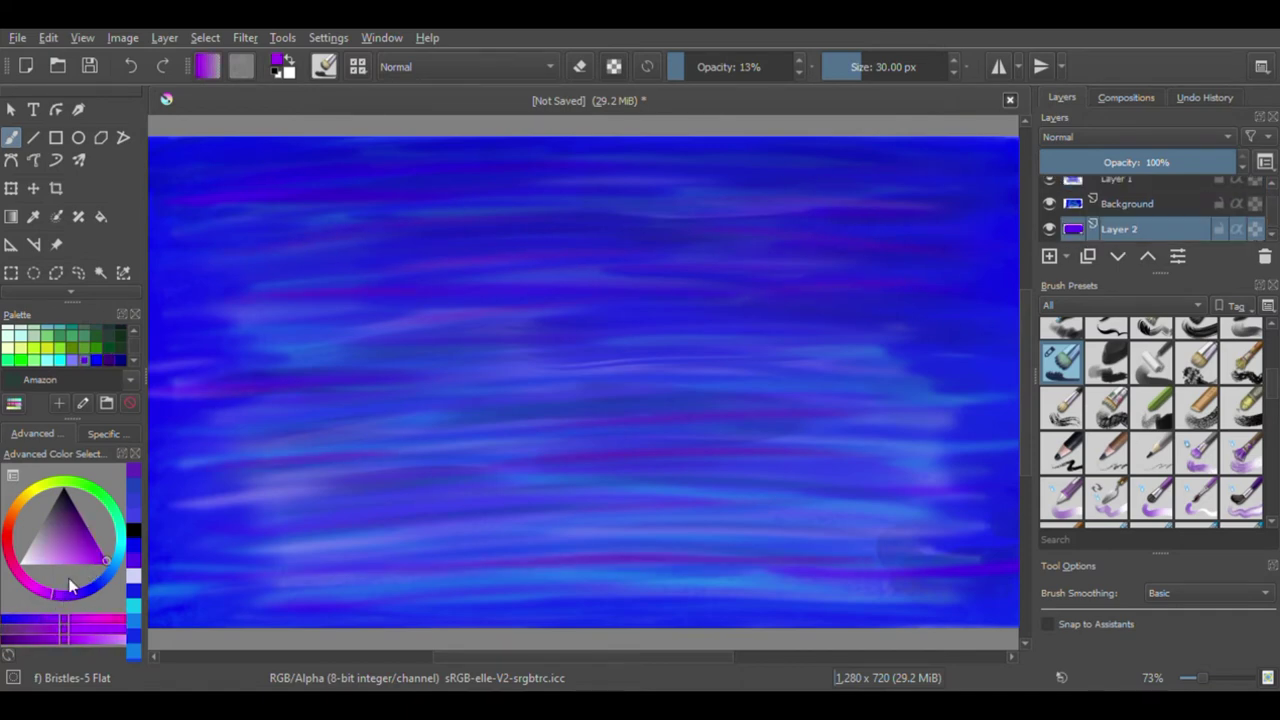
key("slash")
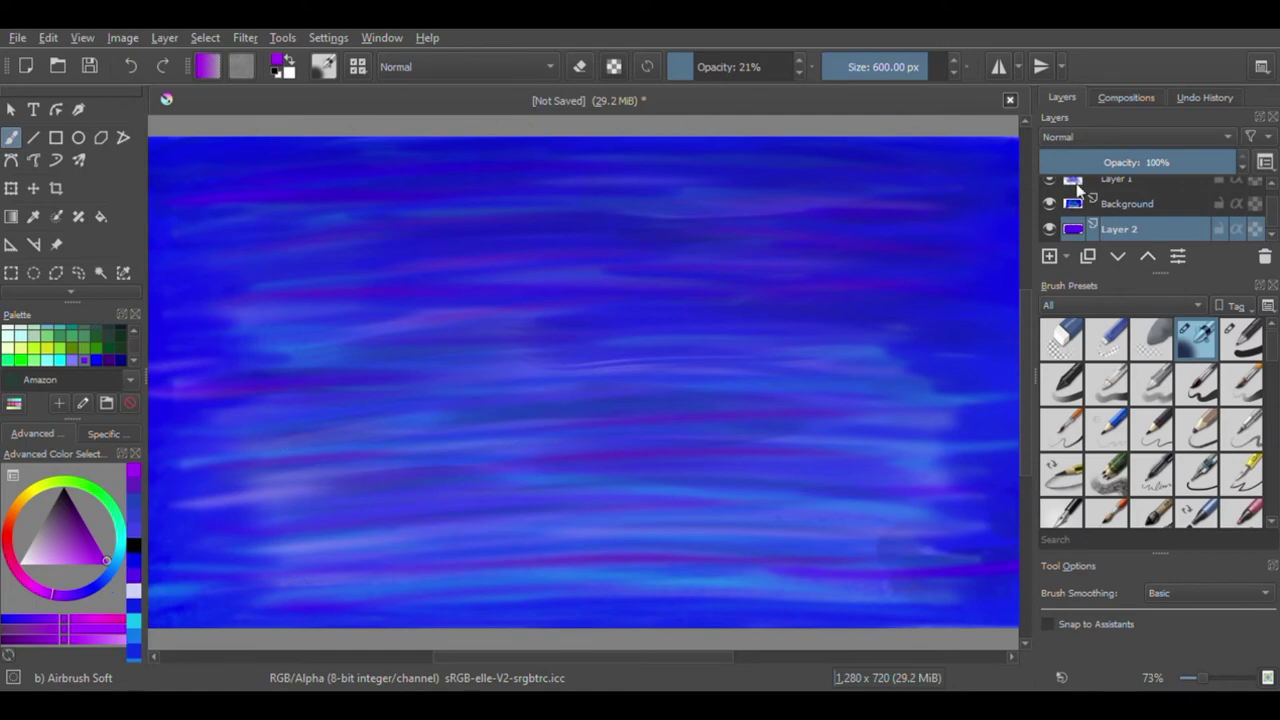
- Return to Layer 1 and select the fine 1 px Pixel Art pen
left_click(1116, 180)
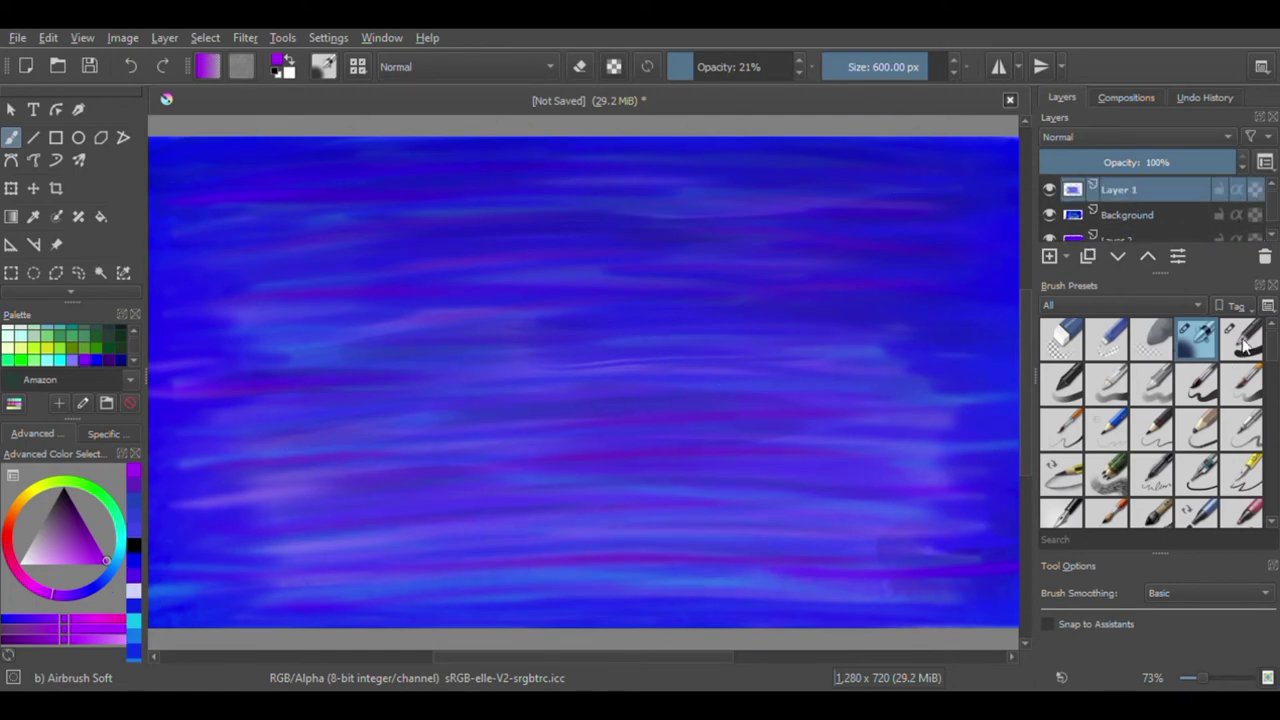
scroll(1245, 345, "down", 5)
scroll(1245, 400, "down", 5)
left_click(1106, 450)
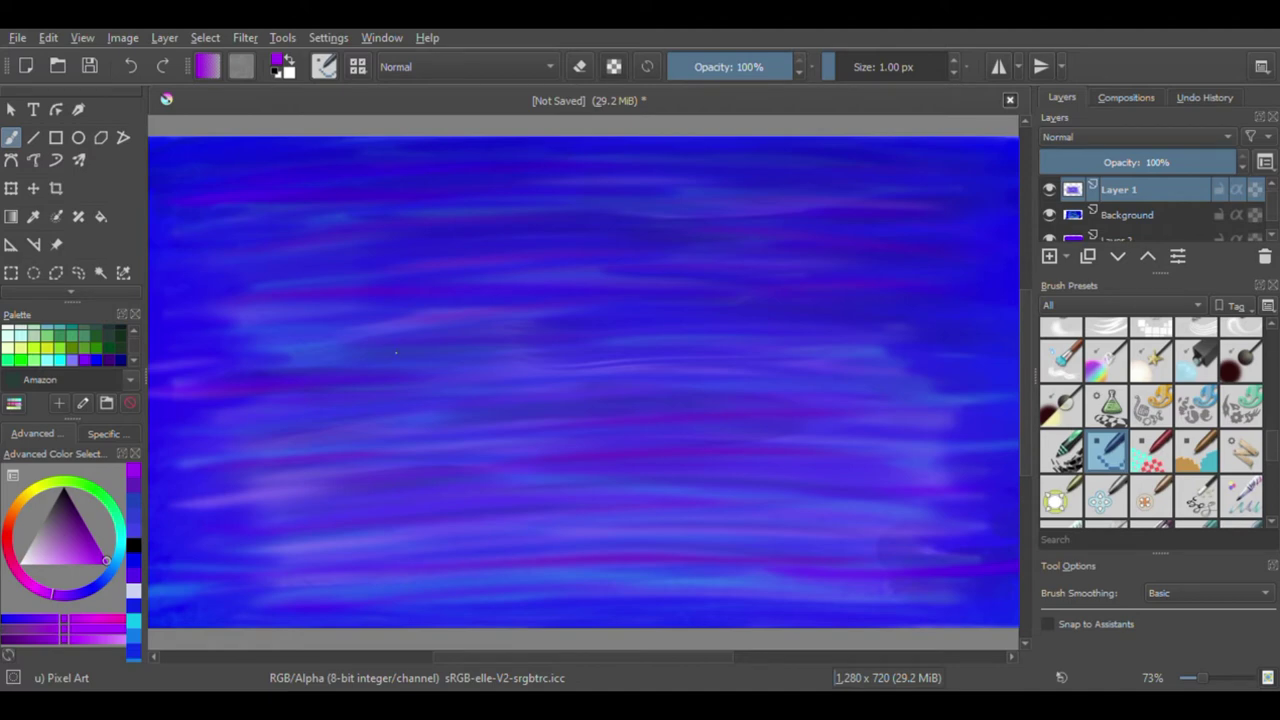
scroll(60, 340, "up", 3)
- Stamp a large white circle for the moon
left_click(8, 330)
left_click(915, 66)
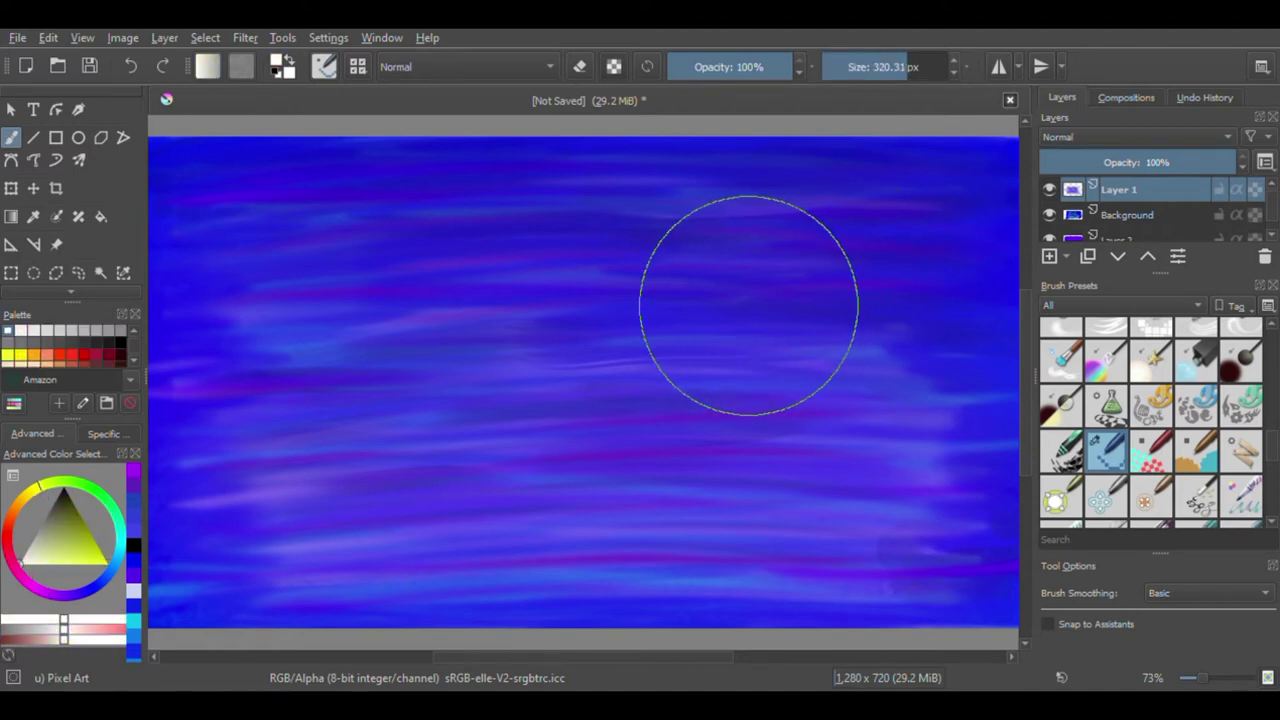
left_click(748, 305)
scroll(1150, 420, "up", 5)
left_click(1197, 338)
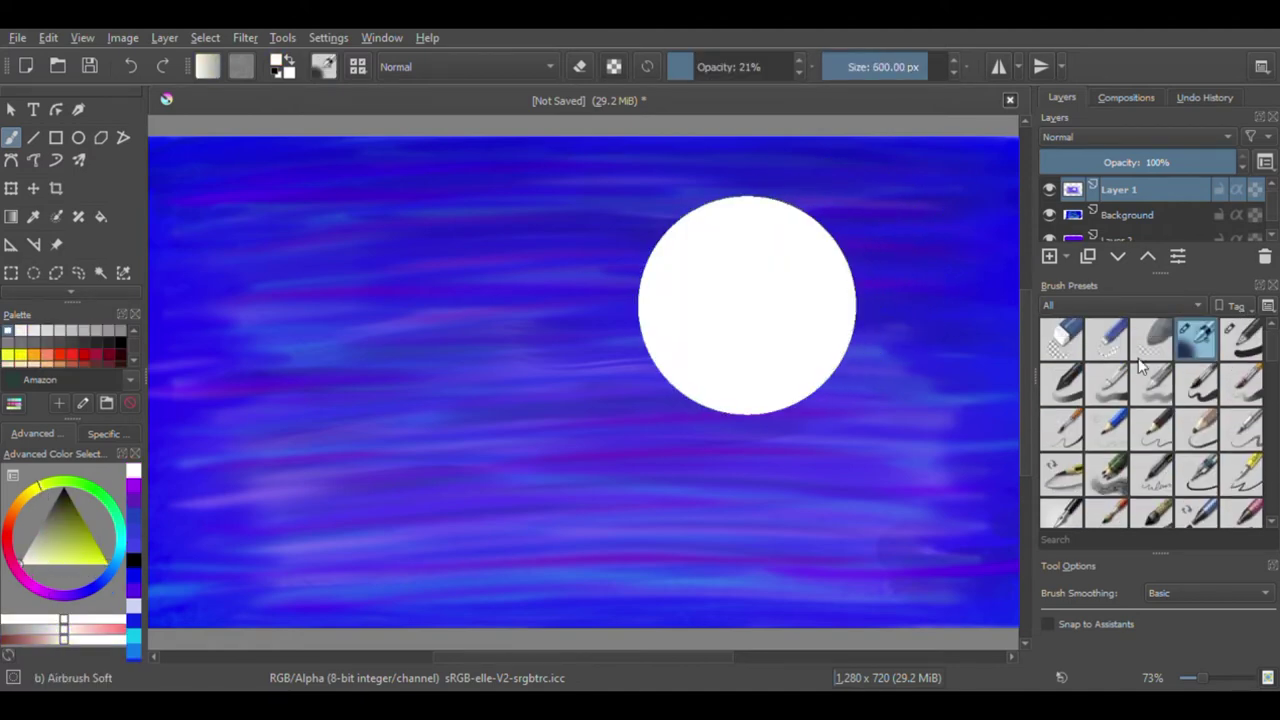
- Airbrush yellow and orange tones into the moon, undoing the unwanted strokes
mouse_move(660, 270)
left_mouse_down()
mouse_move(677, 331)
mouse_move(769, 271)
mouse_move(695, 266)
left_mouse_up()
key("o")
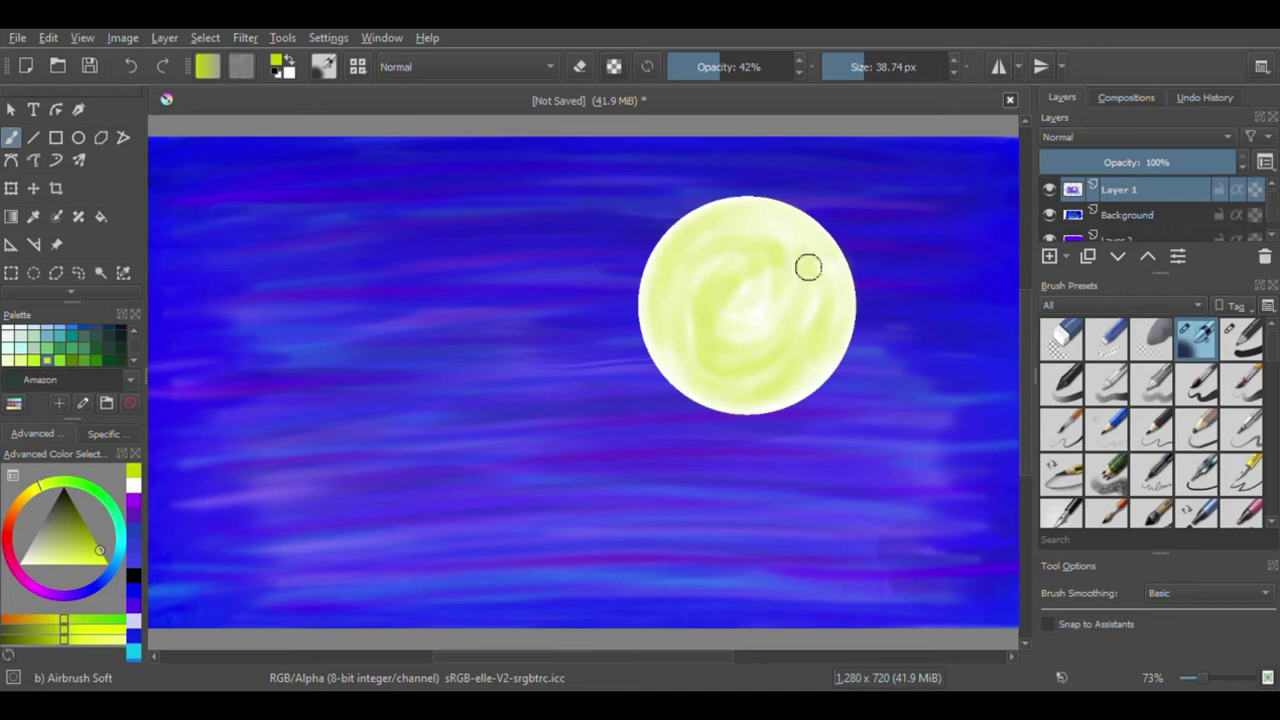
left_click(18, 618)
mouse_move(750, 250)
left_mouse_down()
mouse_move(760, 343)
mouse_move(670, 246)
left_mouse_up()
left_click(72, 618)
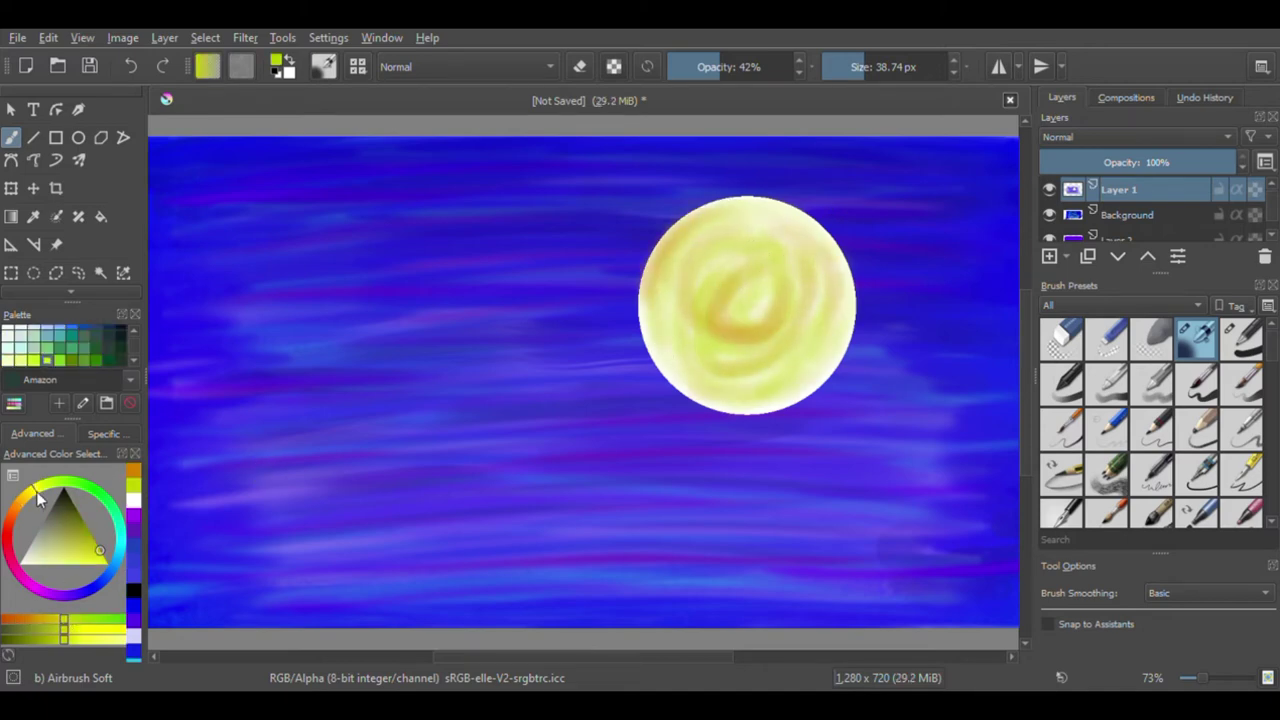
left_click_drag(100, 547, 108, 564)
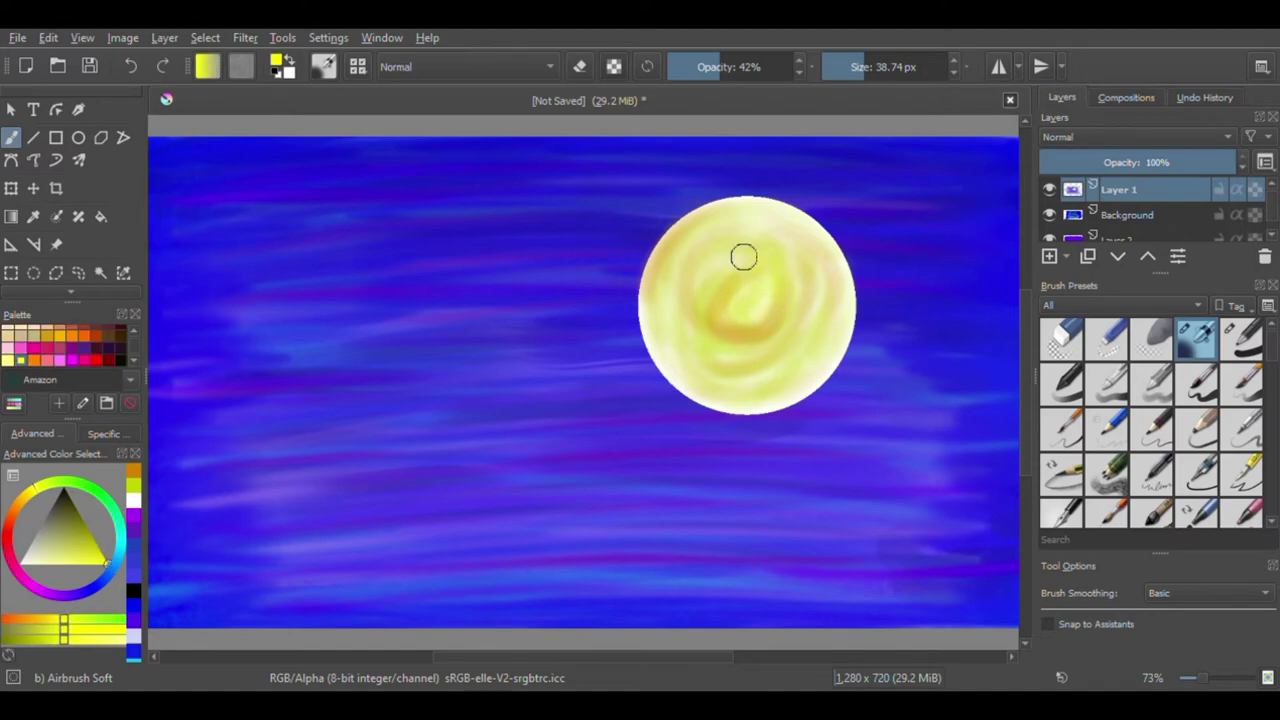
left_click_drag(674, 347, 698, 357)
mouse_move(653, 321)
left_mouse_down()
mouse_move(797, 374)
mouse_move(831, 274)
mouse_move(766, 209)
mouse_move(770, 322)
left_mouse_up()
key("ctrl+z")
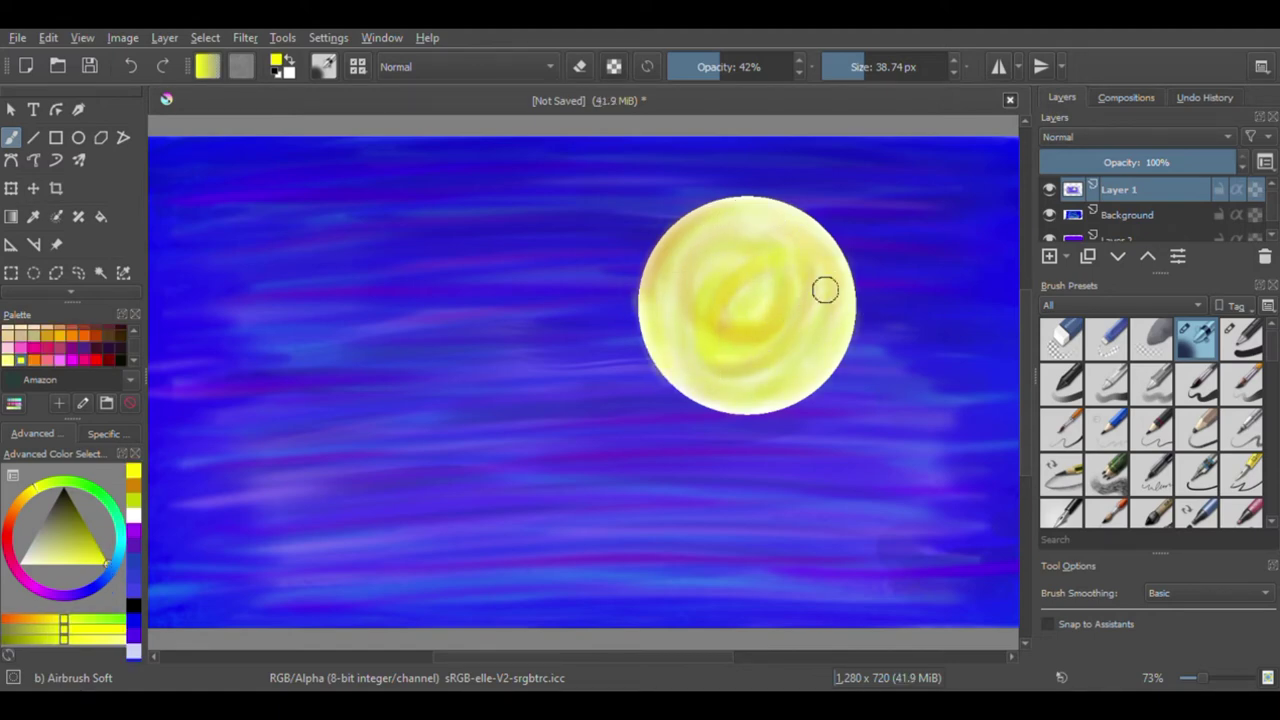
mouse_move(772, 224)
left_mouse_down()
mouse_move(797, 371)
mouse_move(677, 277)
mouse_move(728, 271)
mouse_move(785, 219)
left_mouse_up()
key("ctrl+z")
- Smooth the moon's swirl texture with Blender Blur and undo the Distort Grow attempt
key("slash")
mouse_move(709, 314)
left_mouse_down()
mouse_move(706, 360)
mouse_move(766, 386)
mouse_move(746, 220)
mouse_move(682, 335)
mouse_move(781, 320)
left_mouse_up()
key("period")
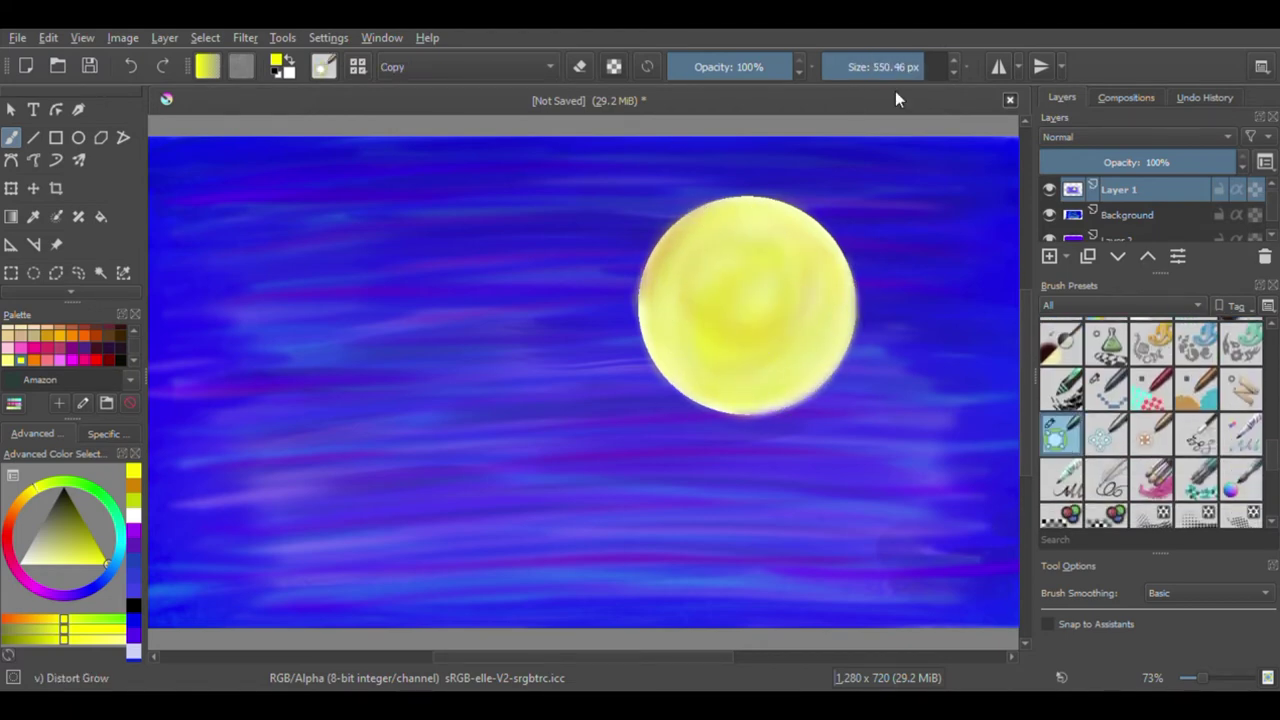
key("ctrl+z")
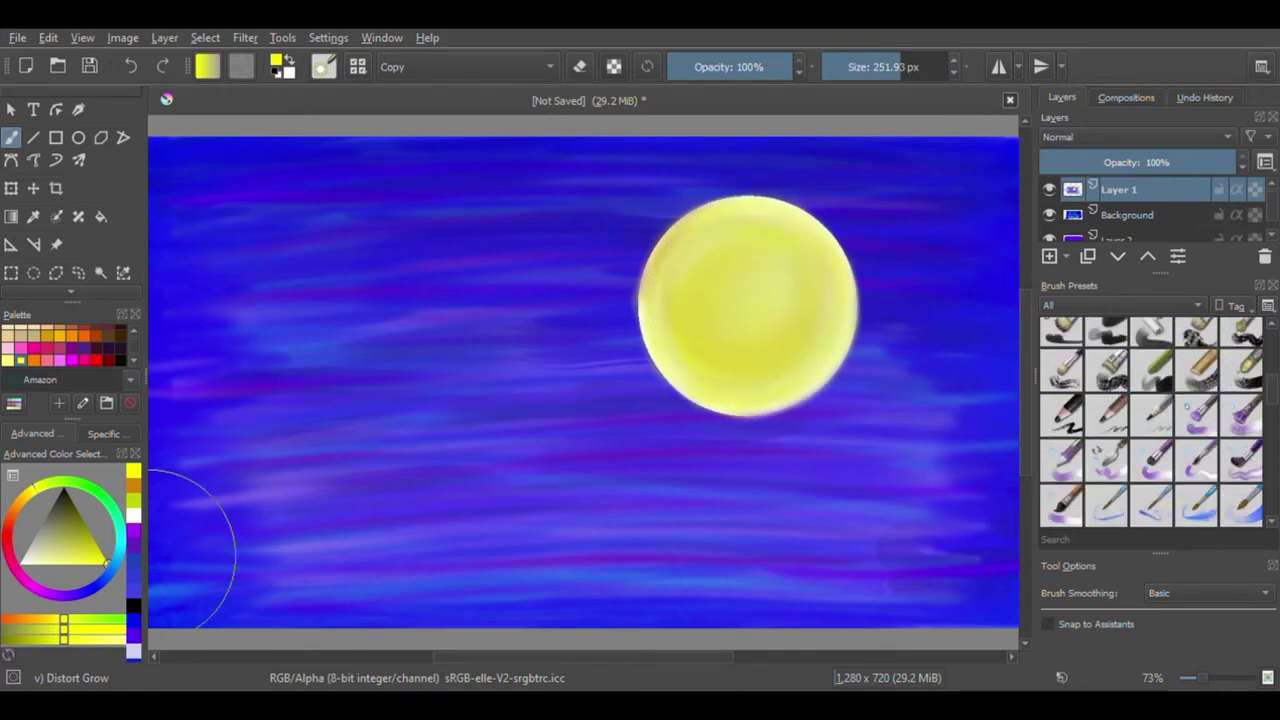
key("comma")
- Paint dark muted-blue cloud streaks below and right of the moon with Bristles-5 Flat
left_click(97, 587)
left_click(88, 535)
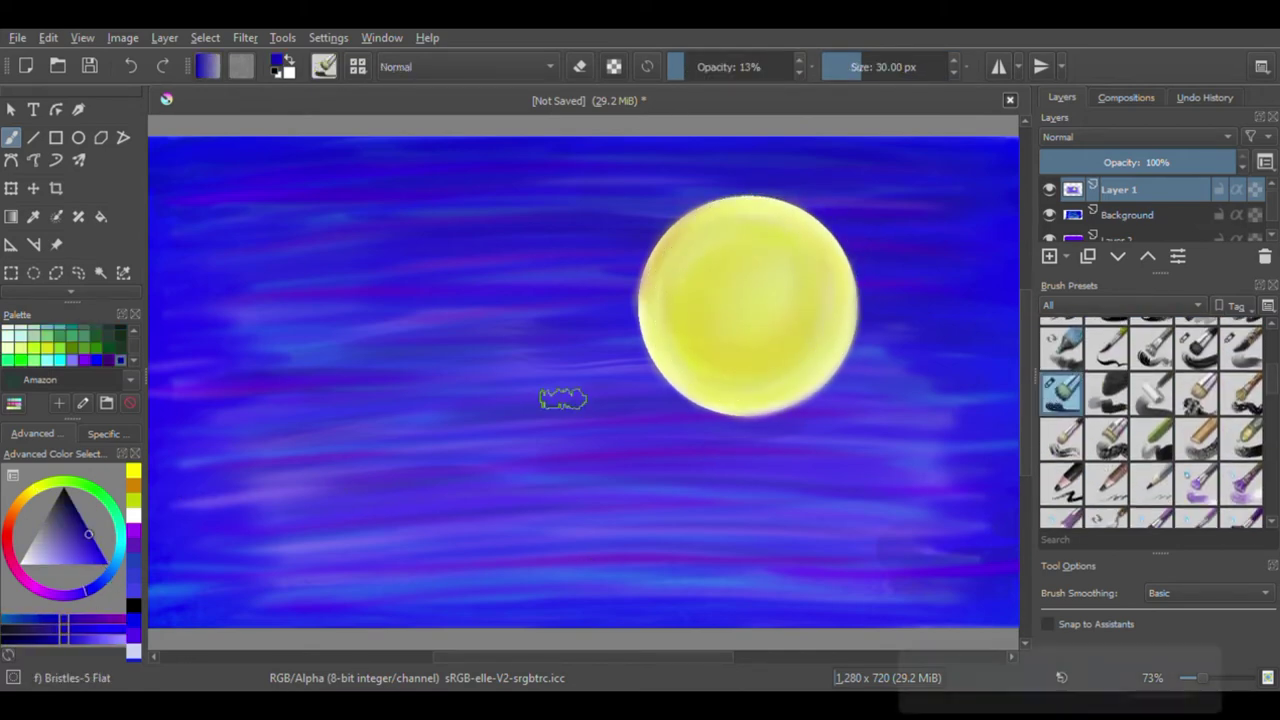
left_click_drag(744, 450, 400, 455)
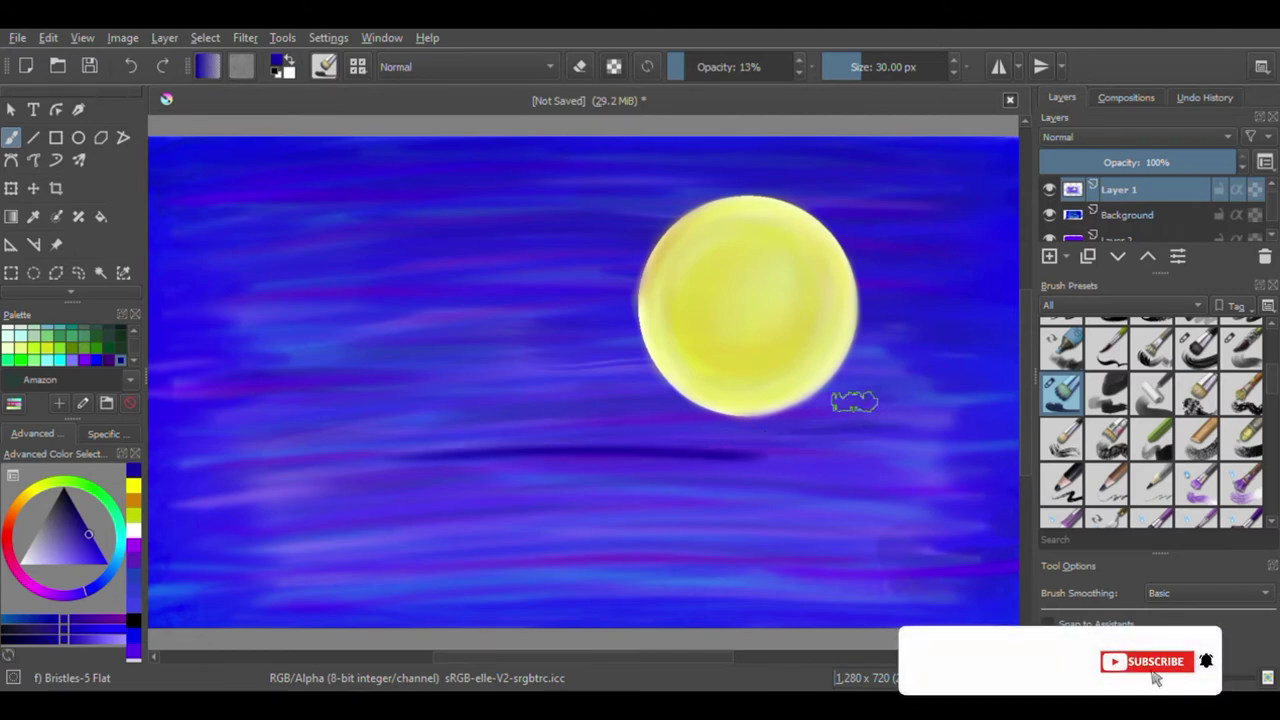
left_click_drag(851, 400, 925, 412)
left_click_drag(370, 160, 816, 155)
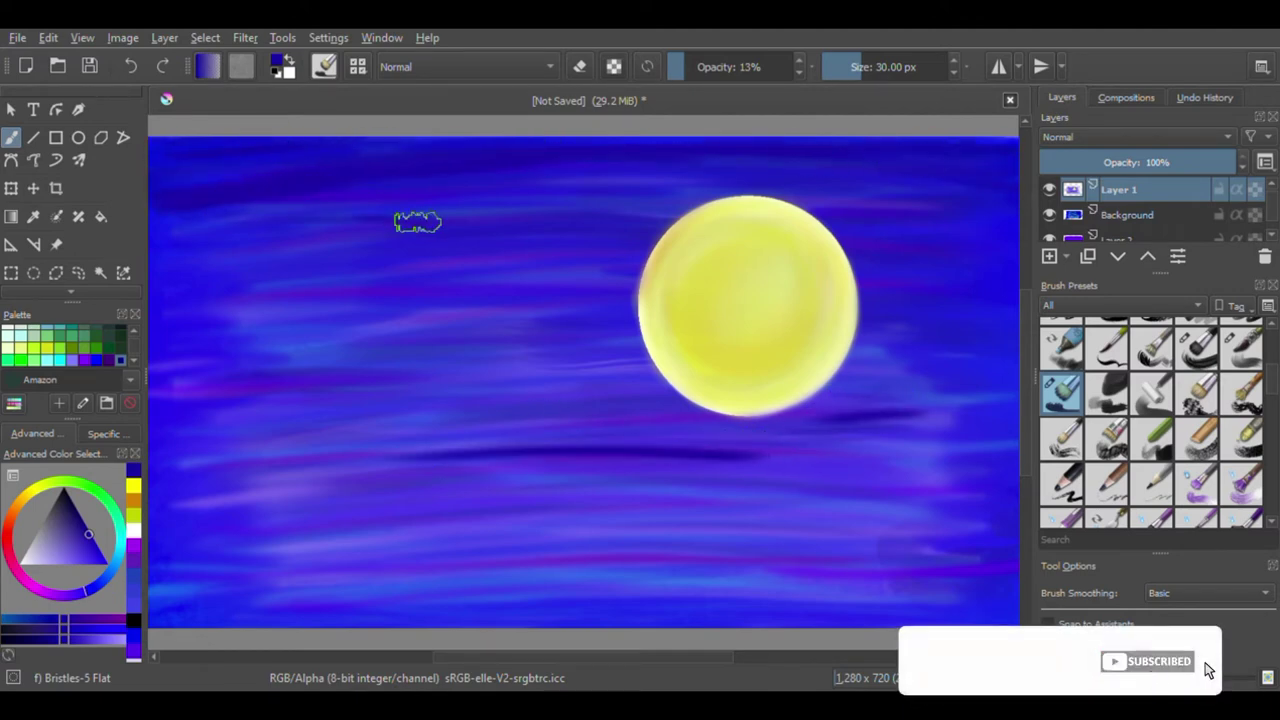
left_click_drag(914, 380, 914, 371)
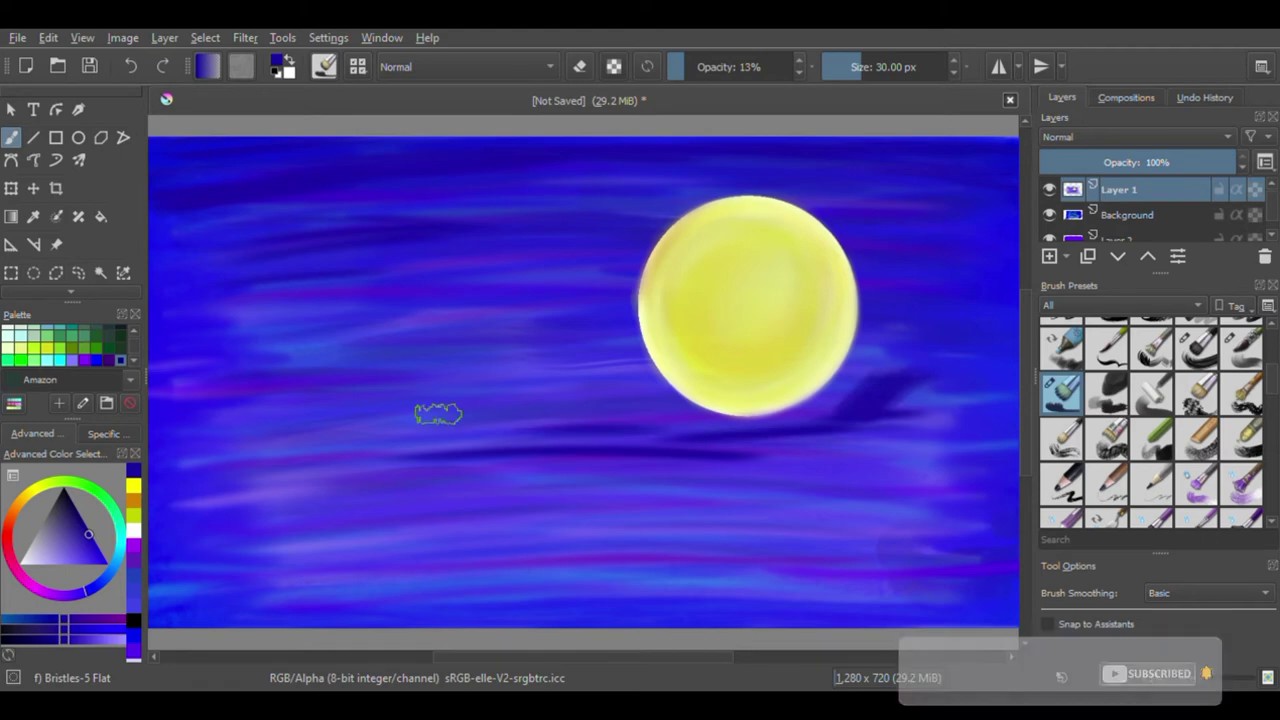
- Zoom in to 200% and add thin dark streaks to the clouds with a 4 px brush
key("plus")
scroll(658, 335, "right", 10)
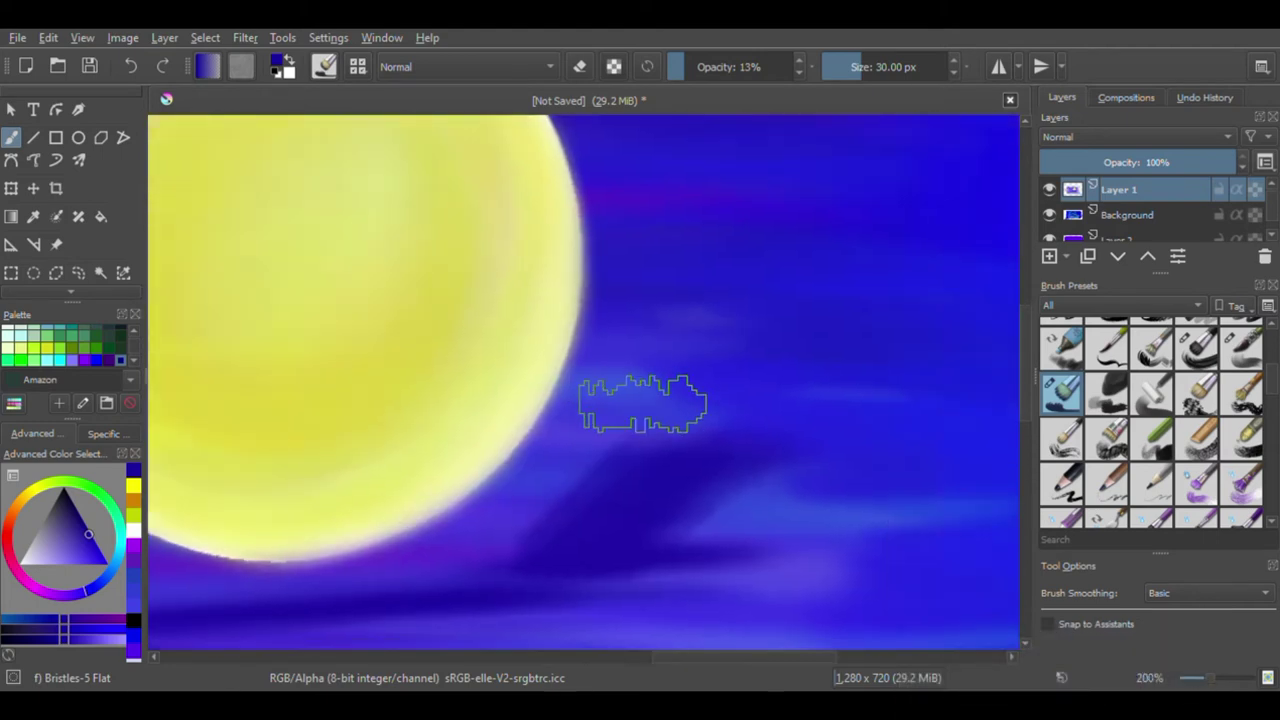
key("bracketleft")
key("bracketleft")
key("bracketleft")
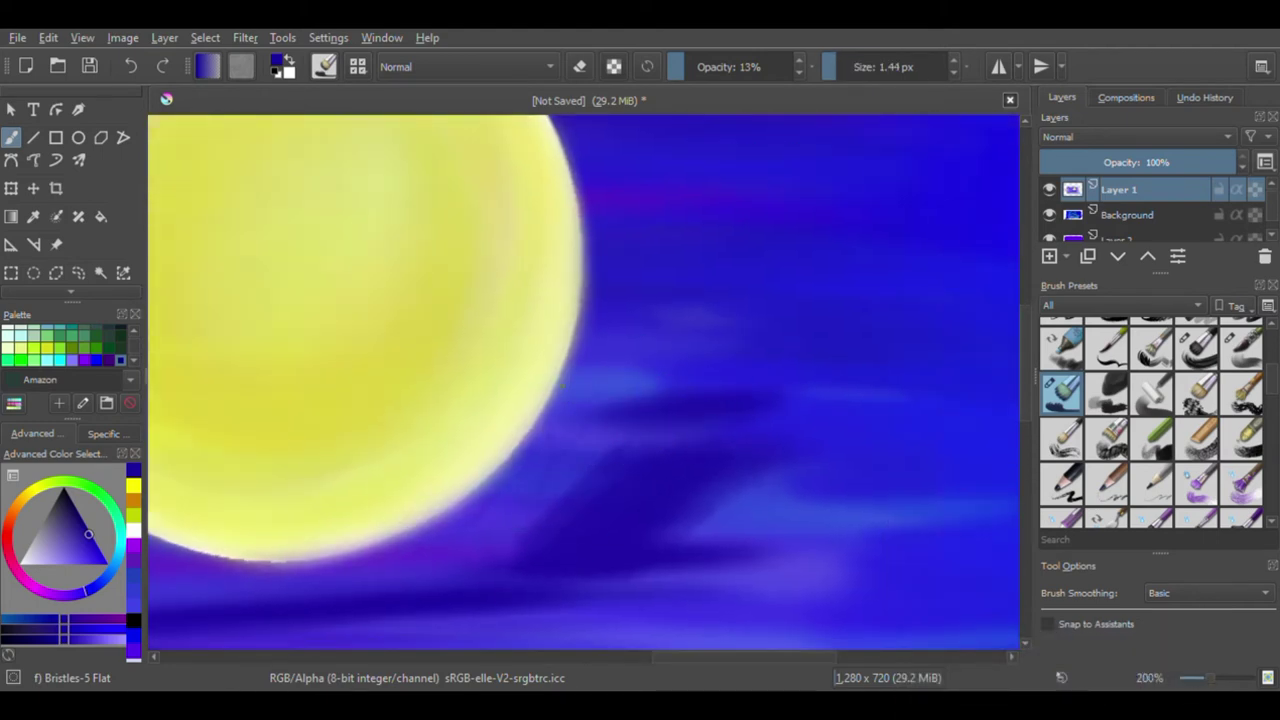
left_click(847, 75)
left_click_drag(642, 445, 545, 470)
left_click_drag(400, 591, 674, 428)
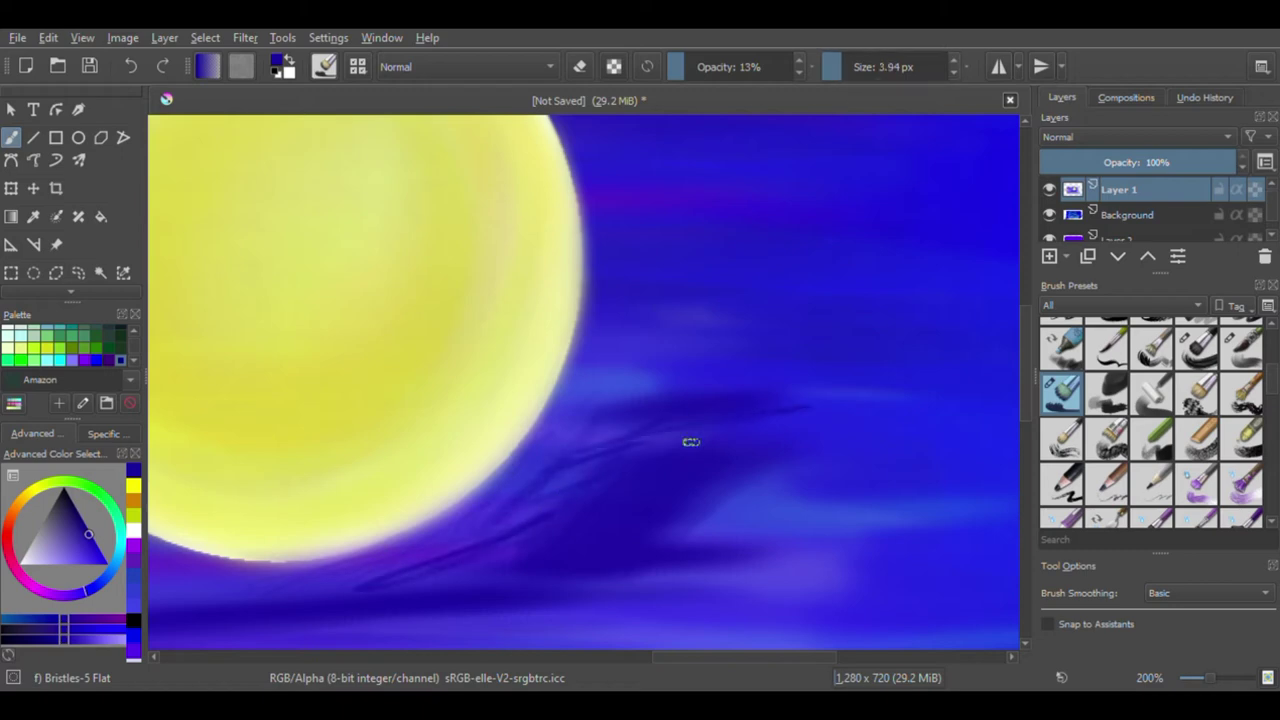
mouse_move(840, 410)
left_mouse_down()
mouse_move(570, 400)
mouse_move(329, 576)
left_mouse_up()
- Blend the clouds with Blender Blur, then draw a sub-1 px line near the right edge
key("/")
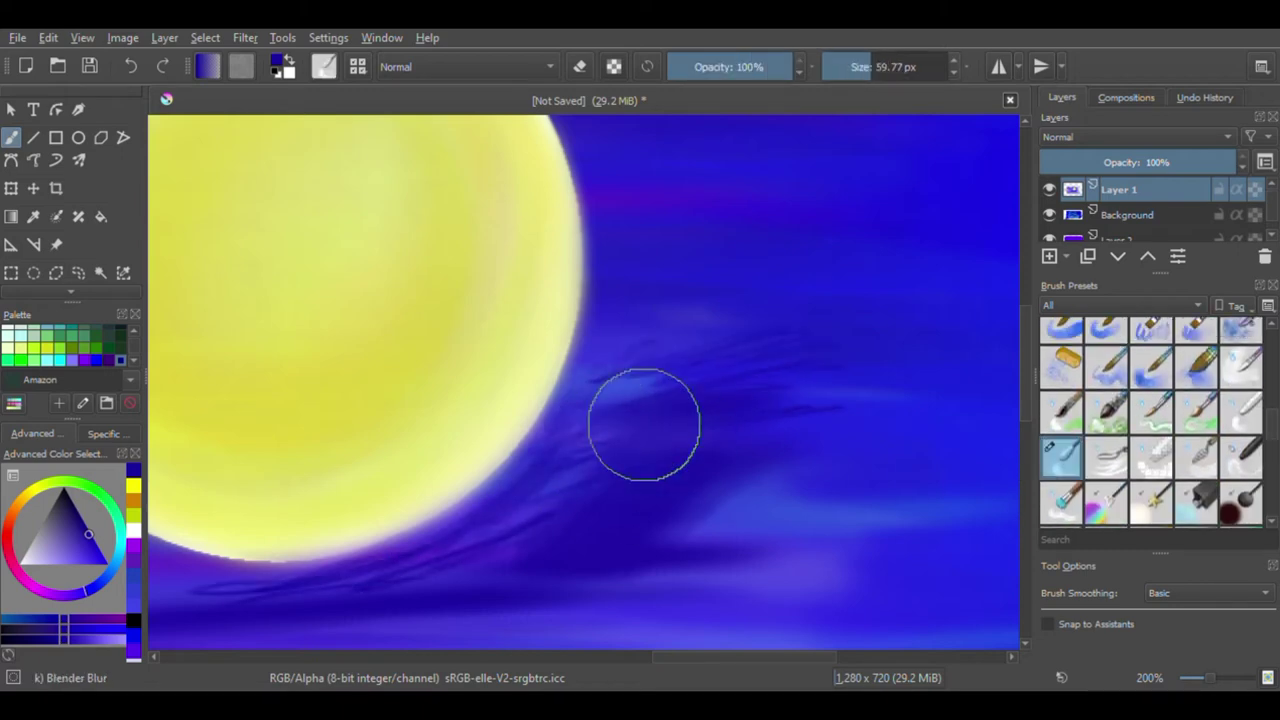
key("bracketleft")
key("bracketleft")
key("bracketleft")
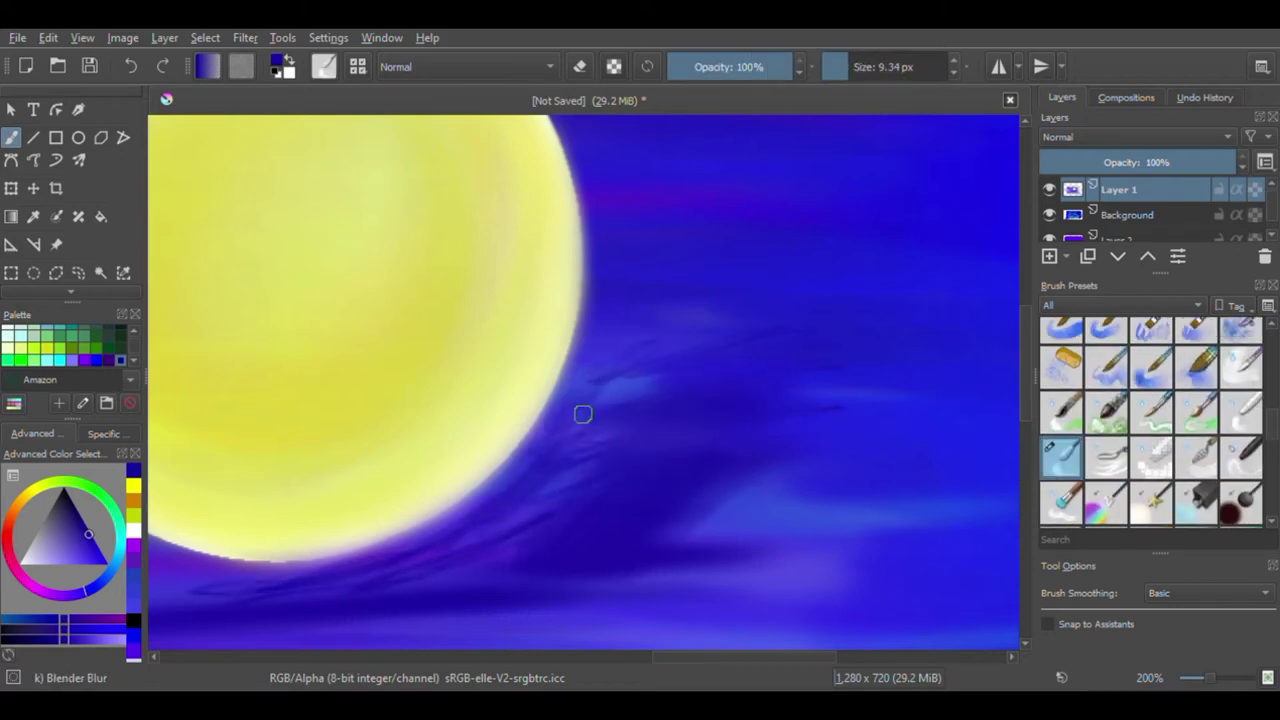
scroll(710, 455, "down", 5)
scroll(569, 420, "up", 1)
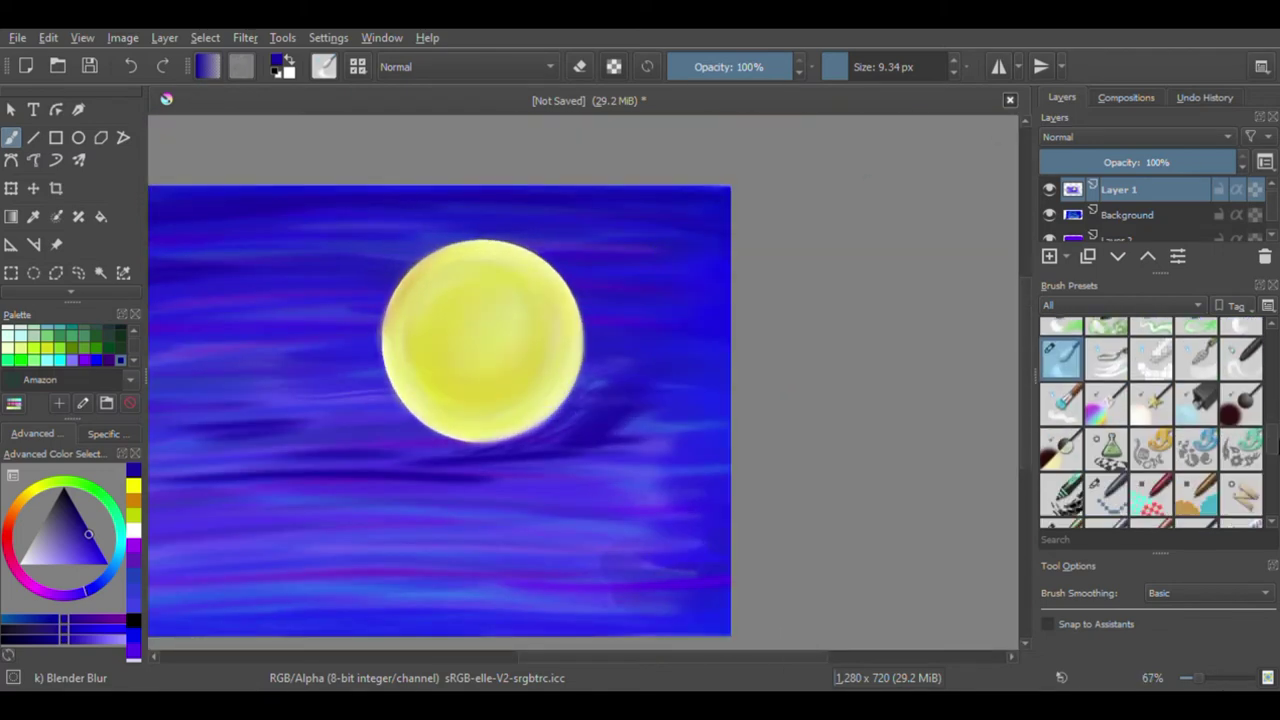
key("/")
scroll(872, 410, "up", 1)
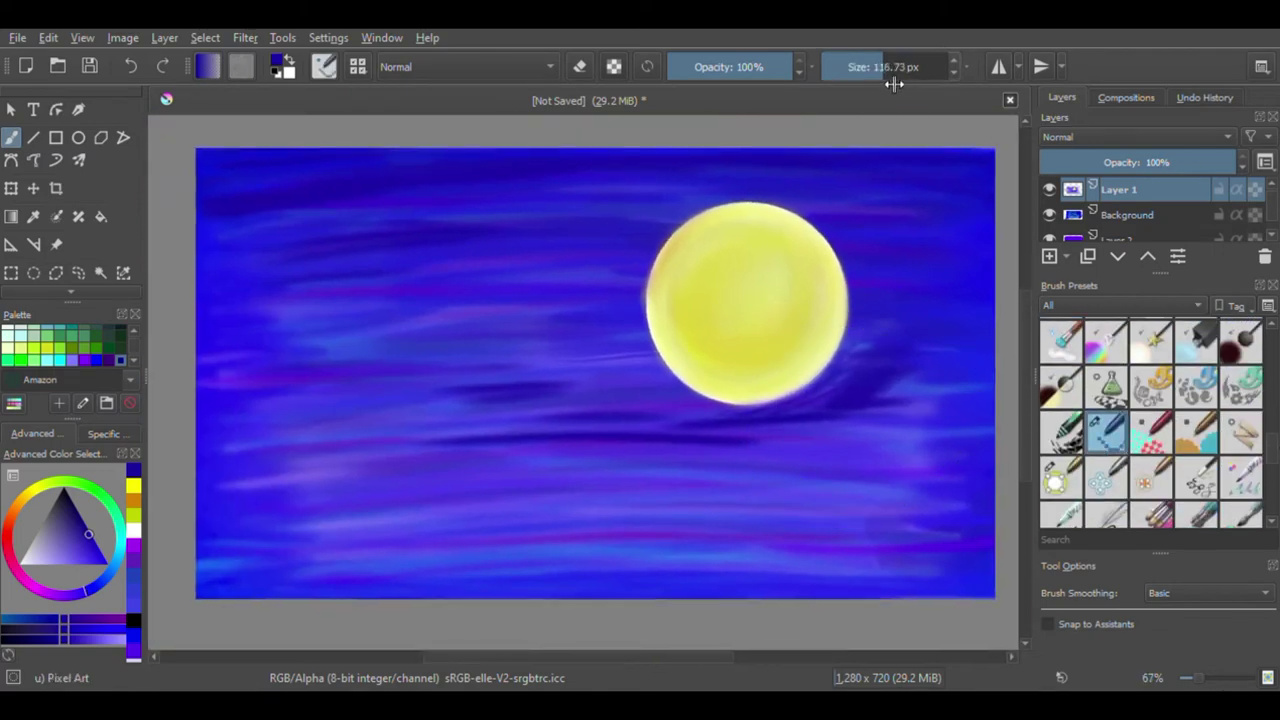
left_click_drag(894, 67, 826, 67)
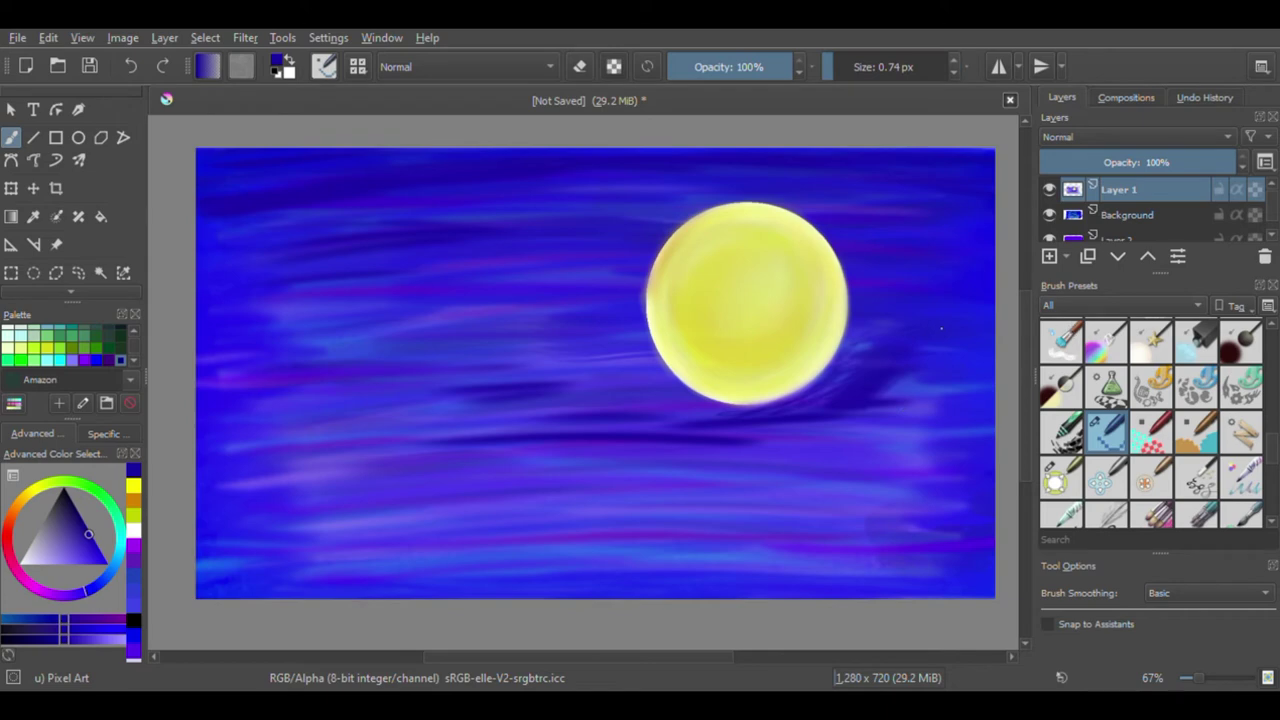
left_click_drag(951, 345, 950, 392)
- Add a new layer for the tree, undoing the accidental black fill and stray line
key("f")
key("d")
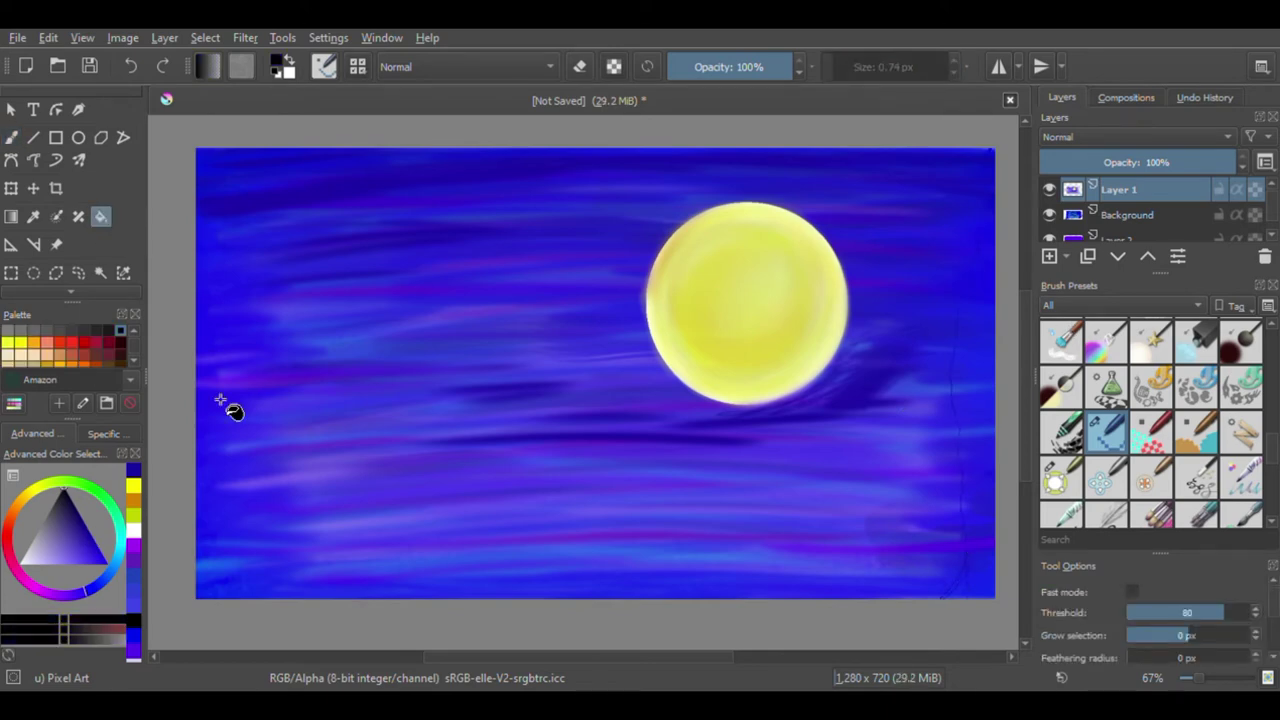
left_click(983, 380)
key("ctrl+z")
key("ctrl+z")
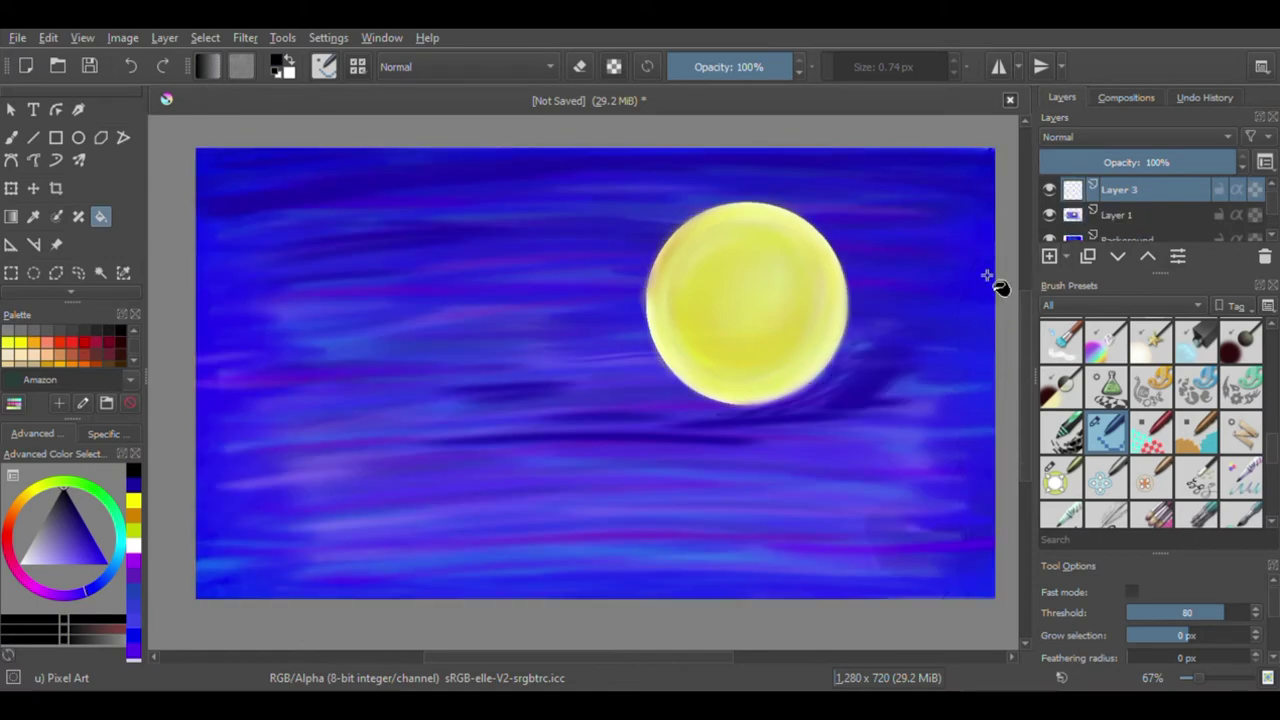
left_click(1053, 255)
key("b")
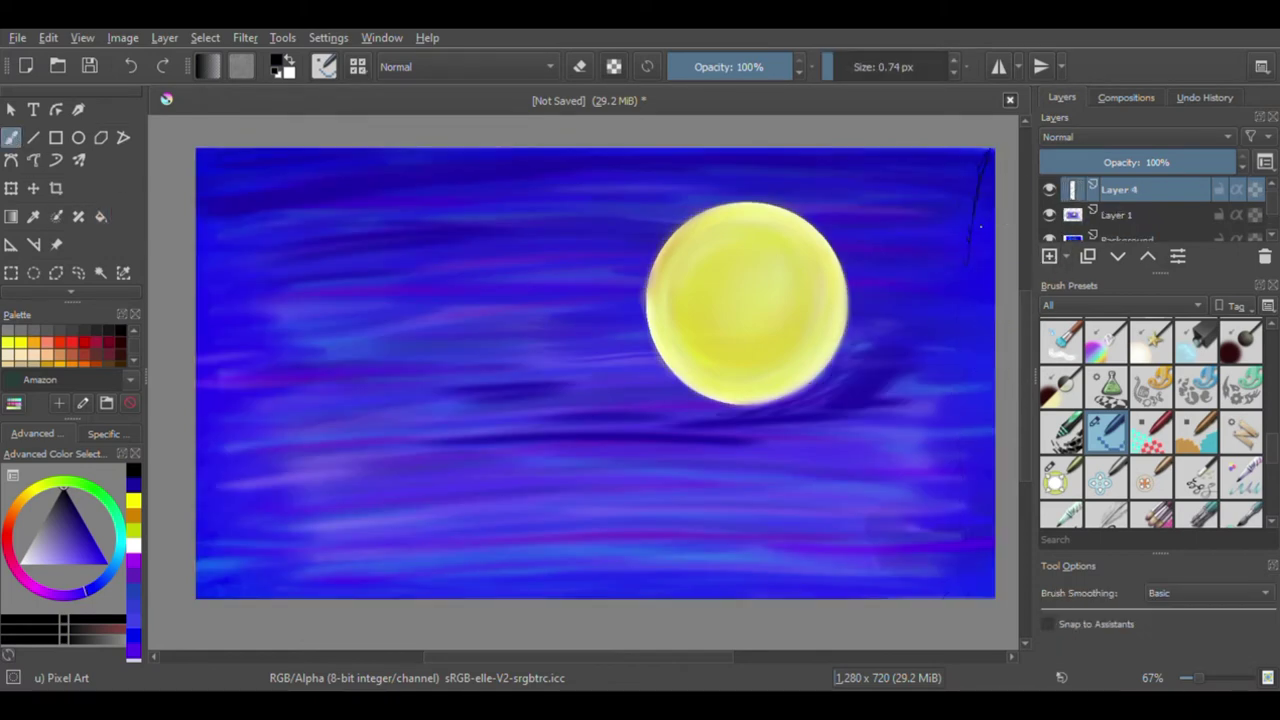
key("ctrl+z")
- Draw a thin curved trunk line from the top-right corner down the right edge with Bezier Curve
left_click(78, 273)
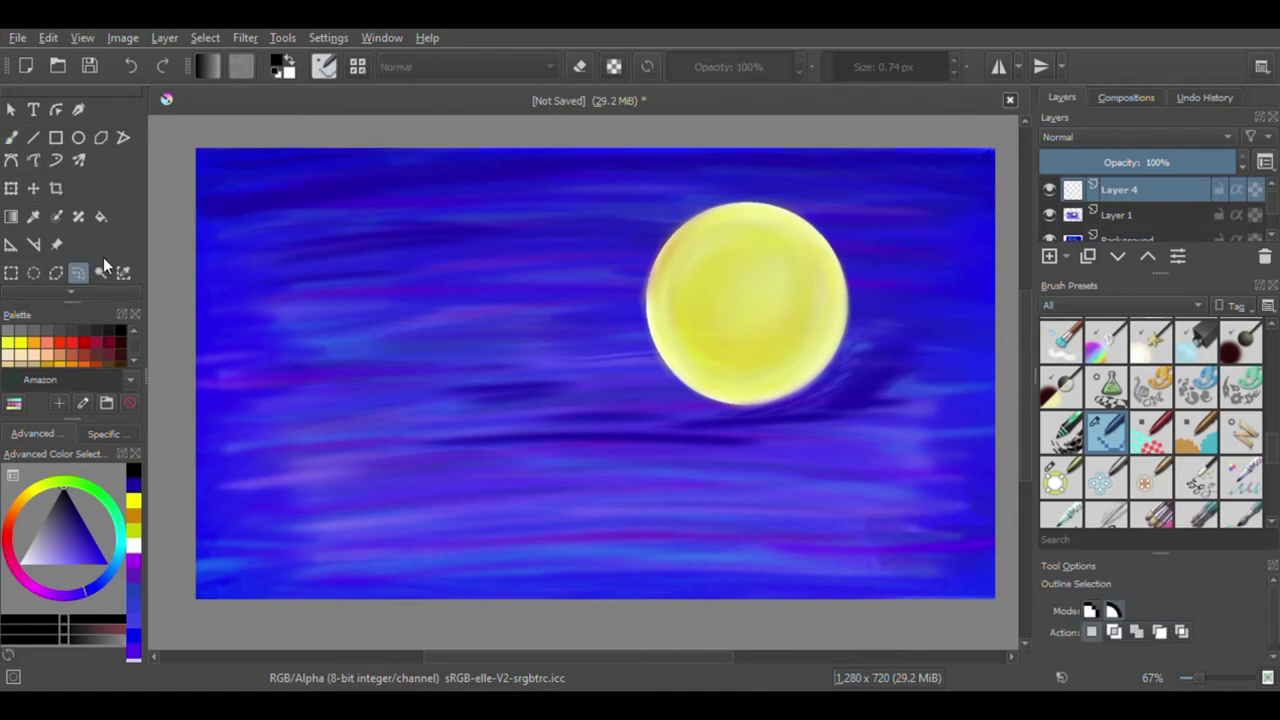
left_click_drag(80, 292, 80, 370)
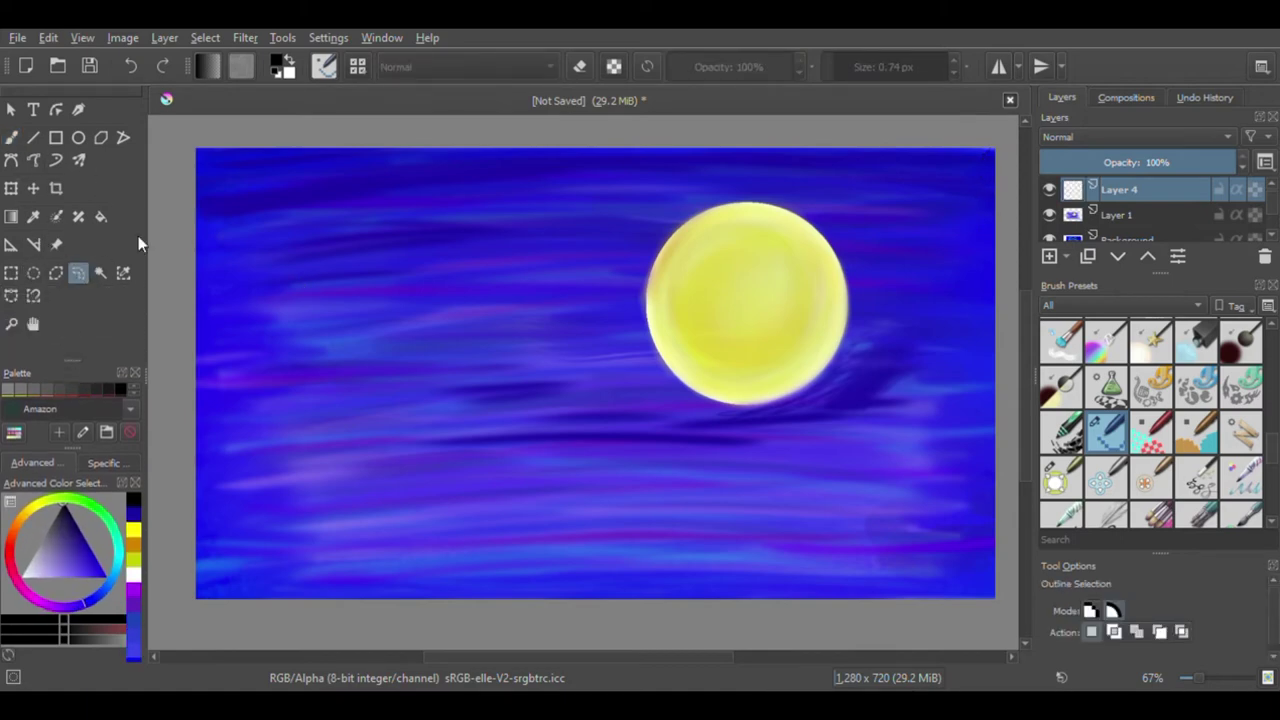
left_click(11, 160)
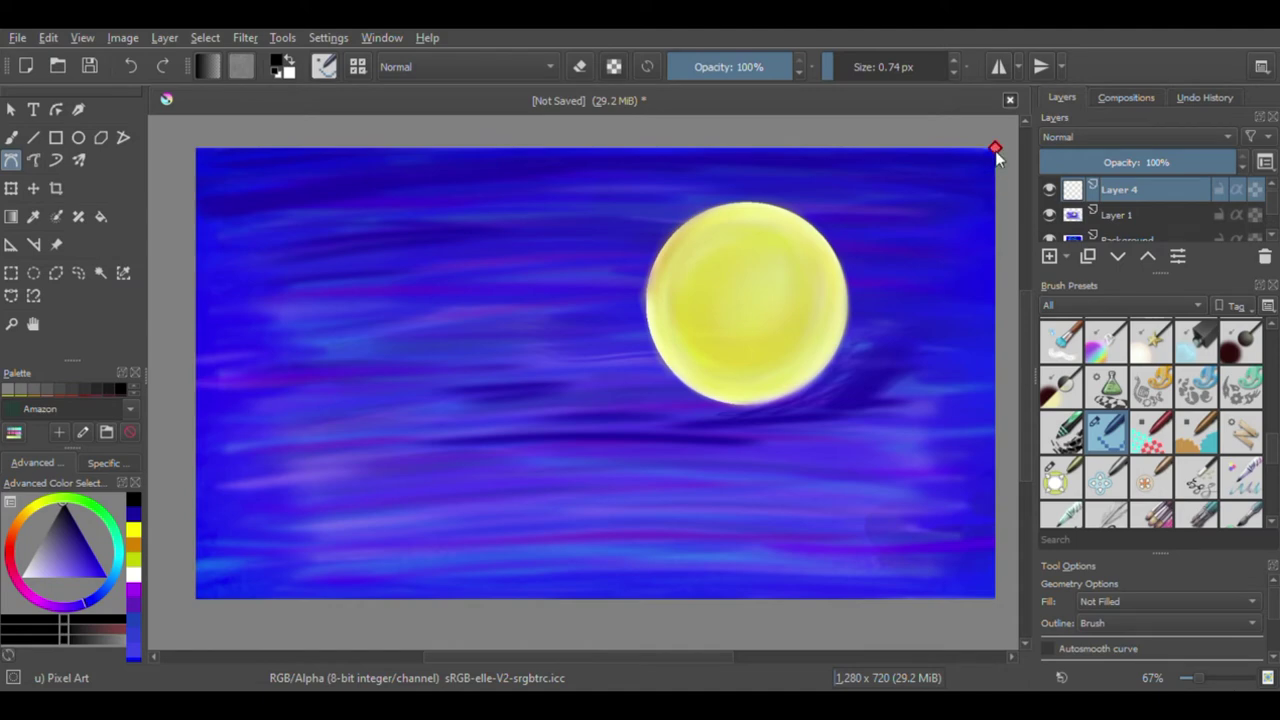
left_click(995, 148)
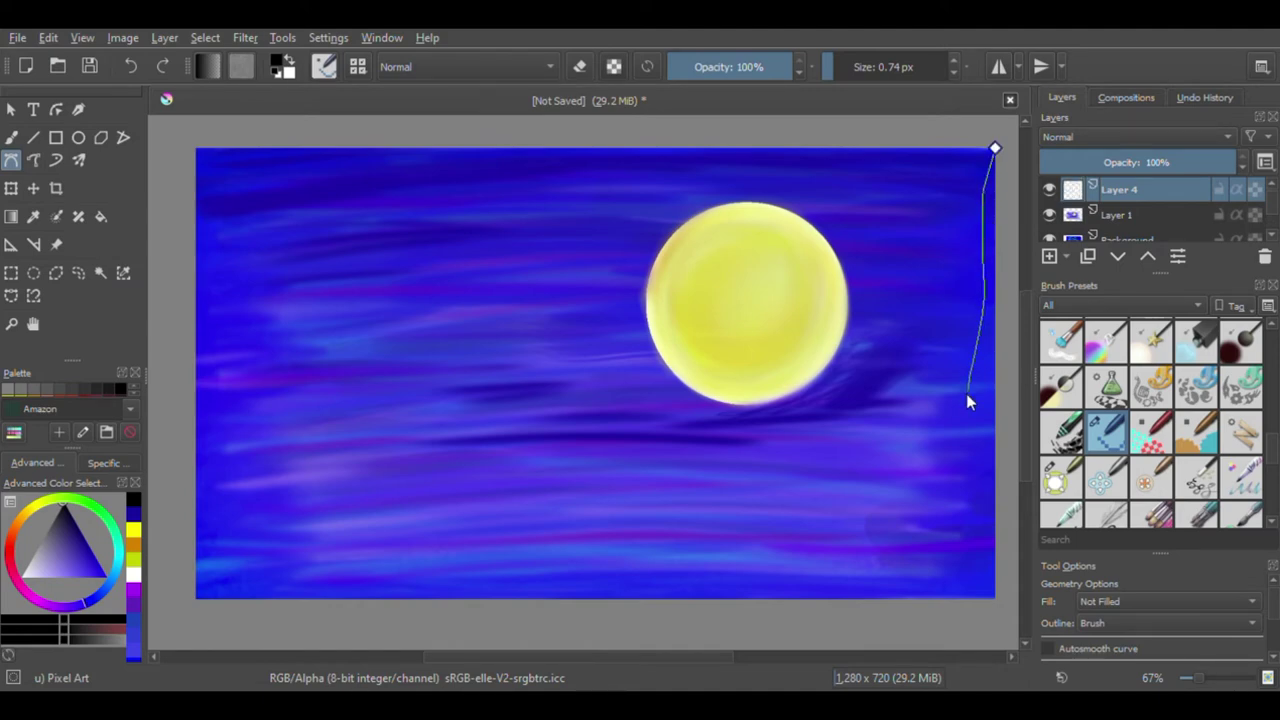
key("Return")
key("e")
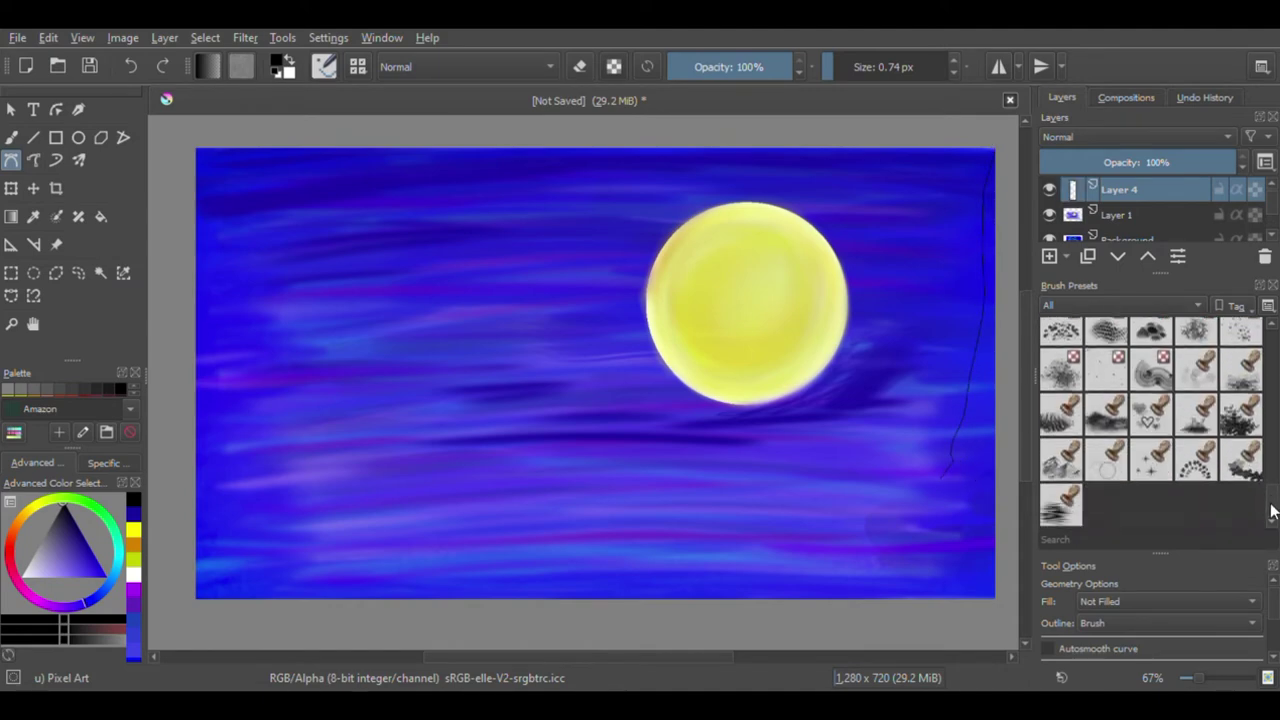
key("b")
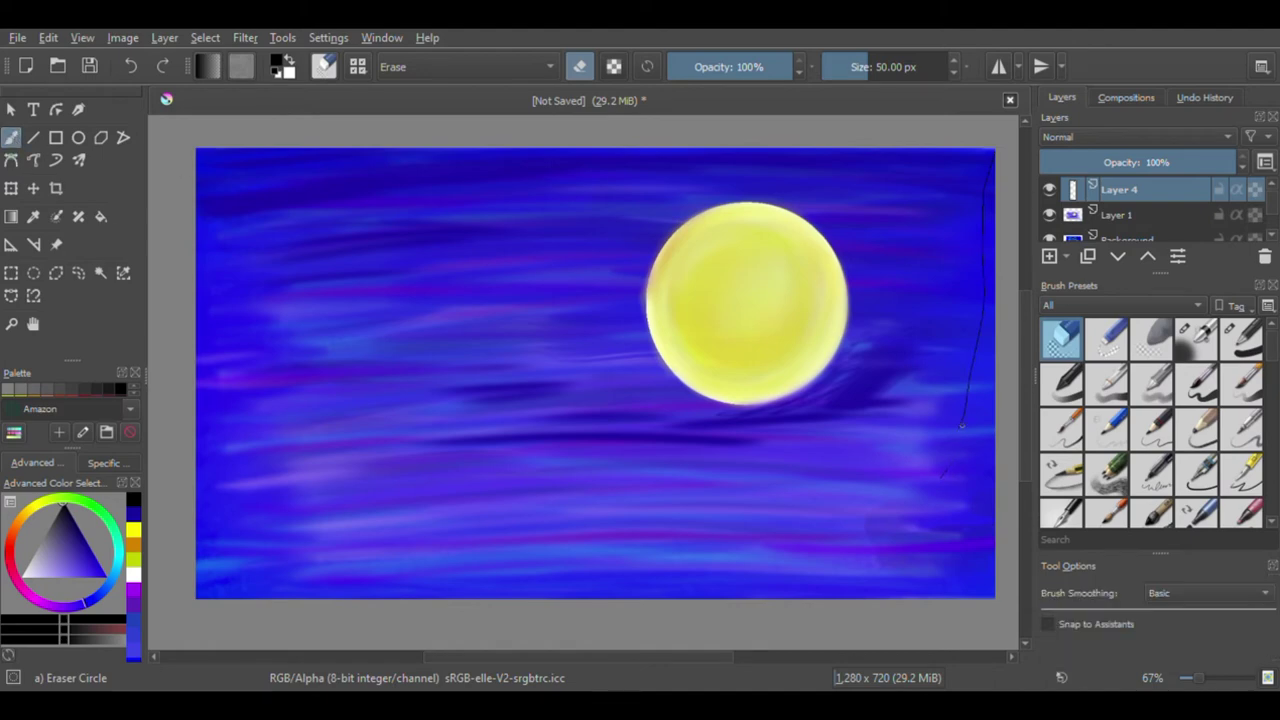
key("e")
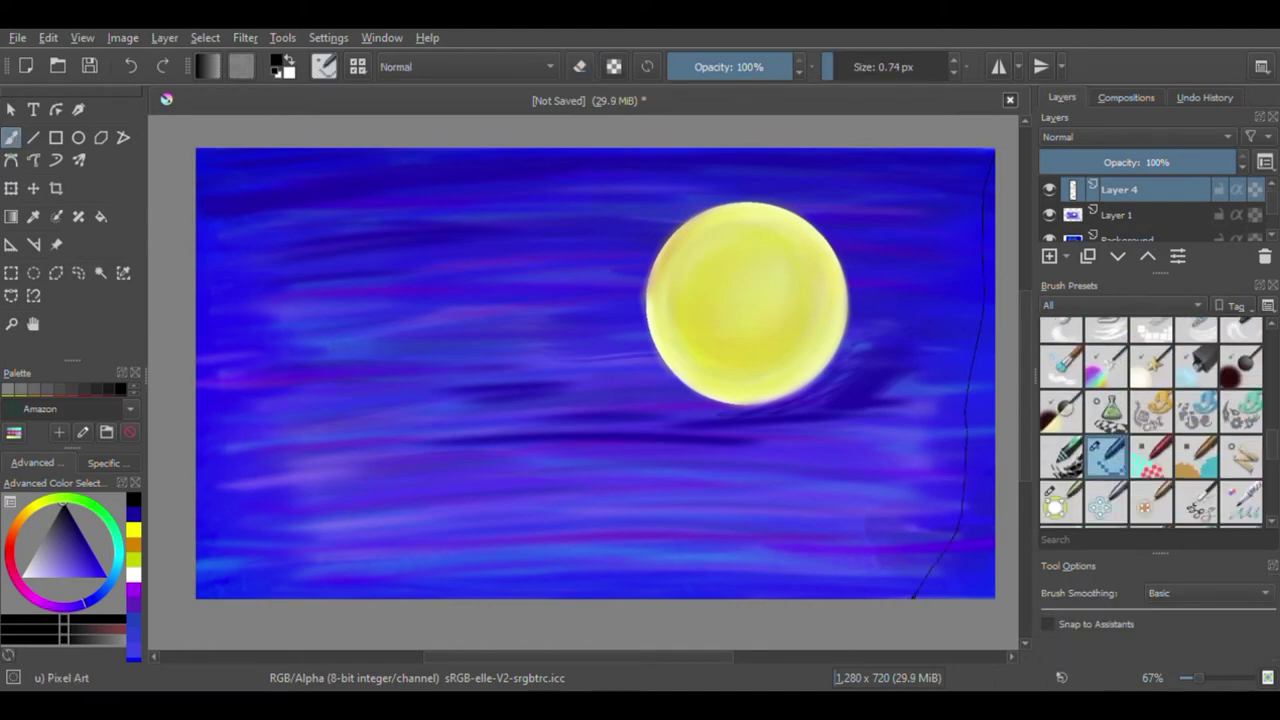
- Fill the area right of the trunk line and the top-right branch solid black
key("f")
left_click(985, 440)
key("b")
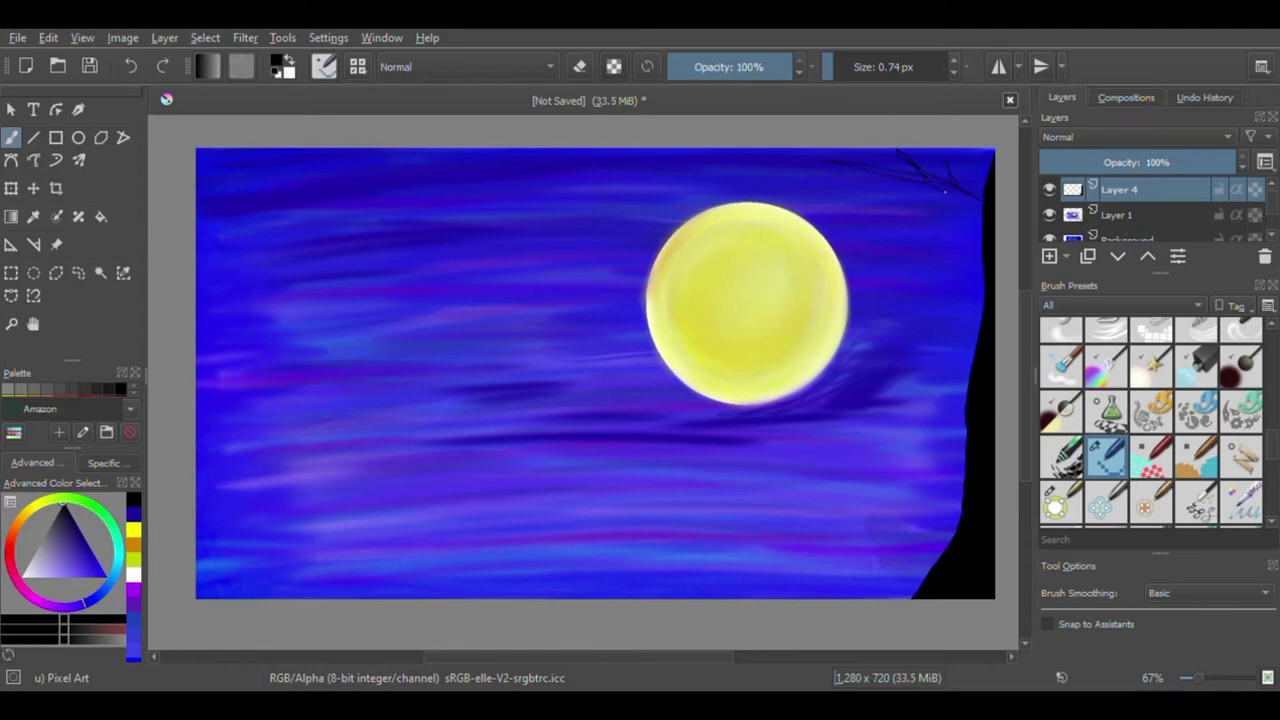
left_click(100, 216)
left_click(900, 175)
left_click(965, 195)
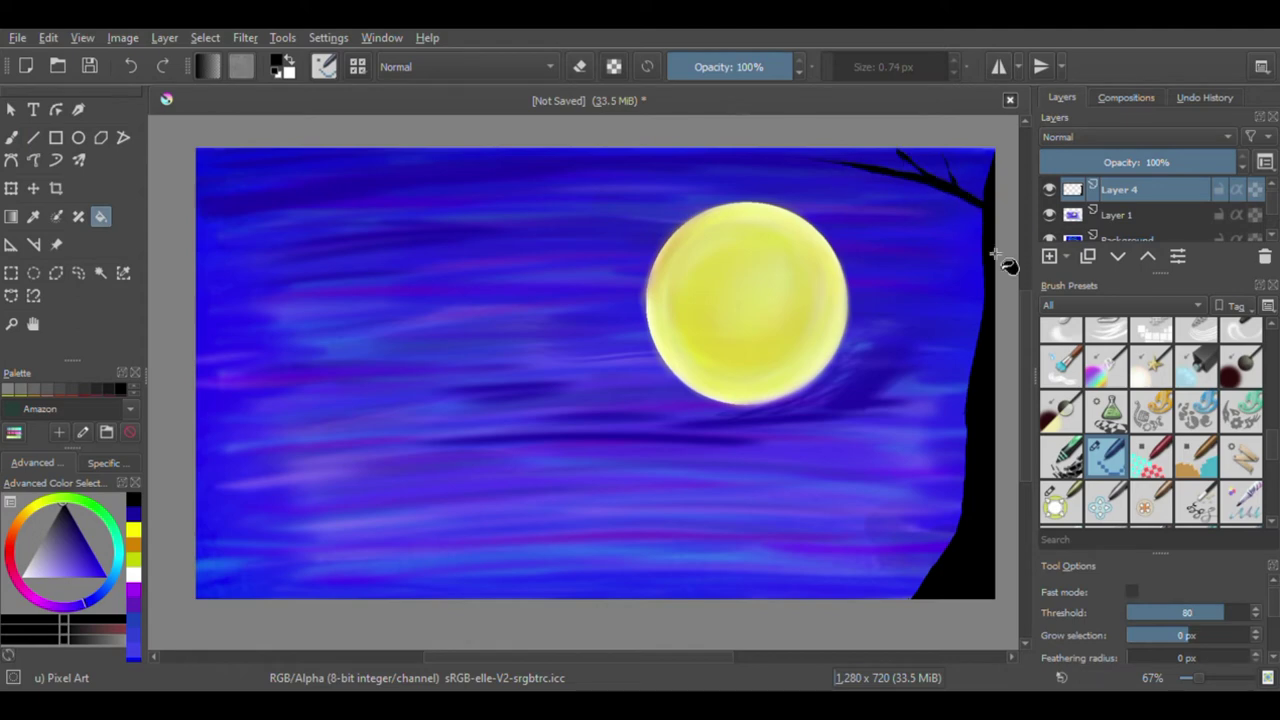
key("b")
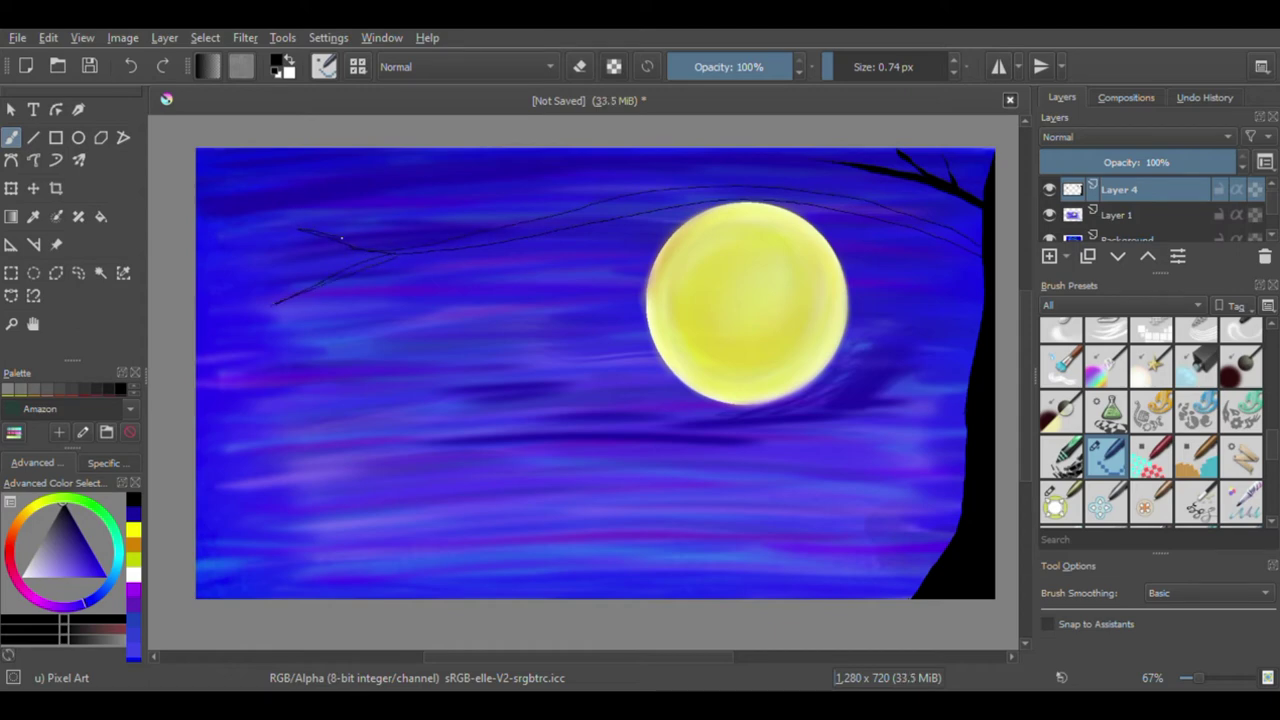
- Paint a thick black branch across the sky above the moon
left_click_drag(980, 226, 300, 232)
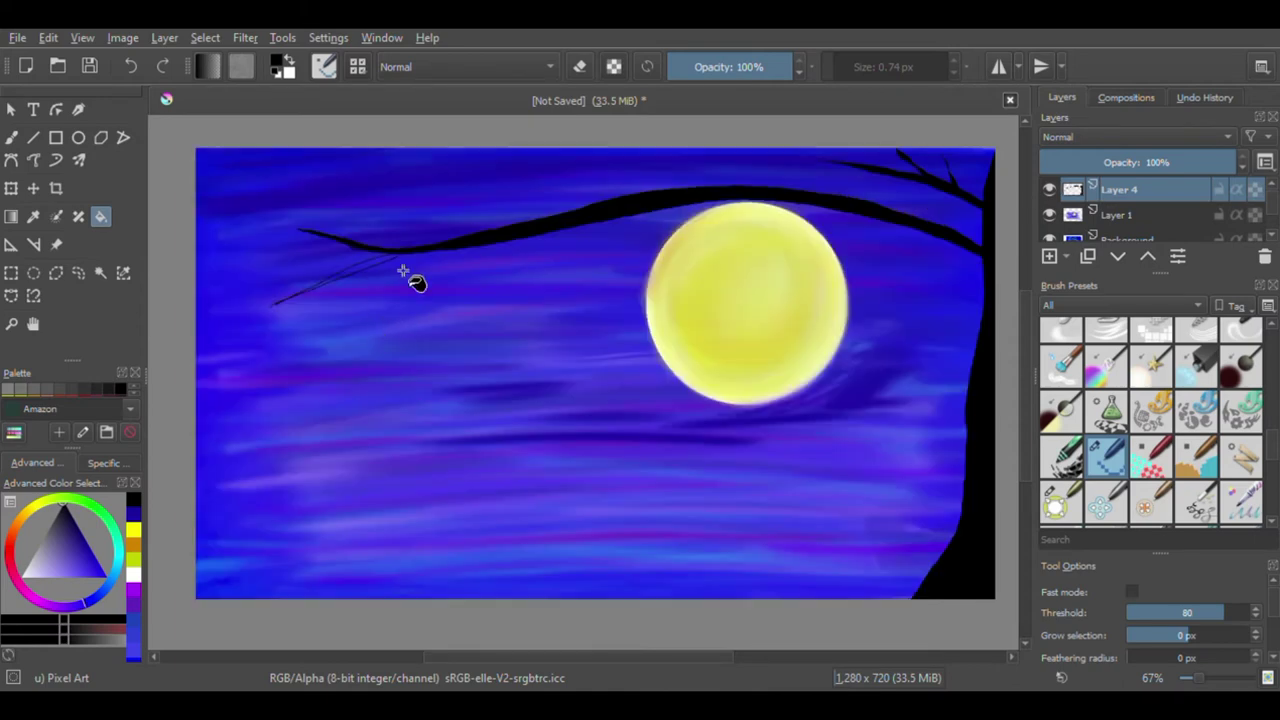
left_click_drag(400, 254, 276, 302)
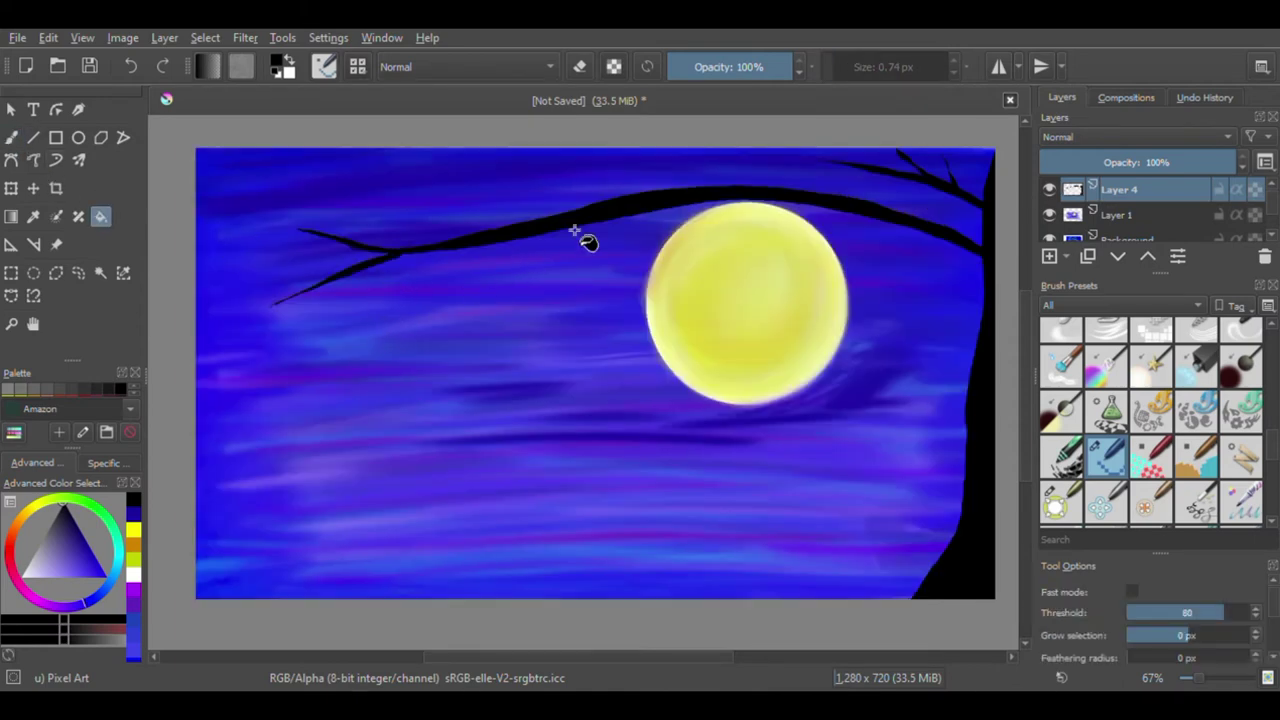
left_click(11, 137)
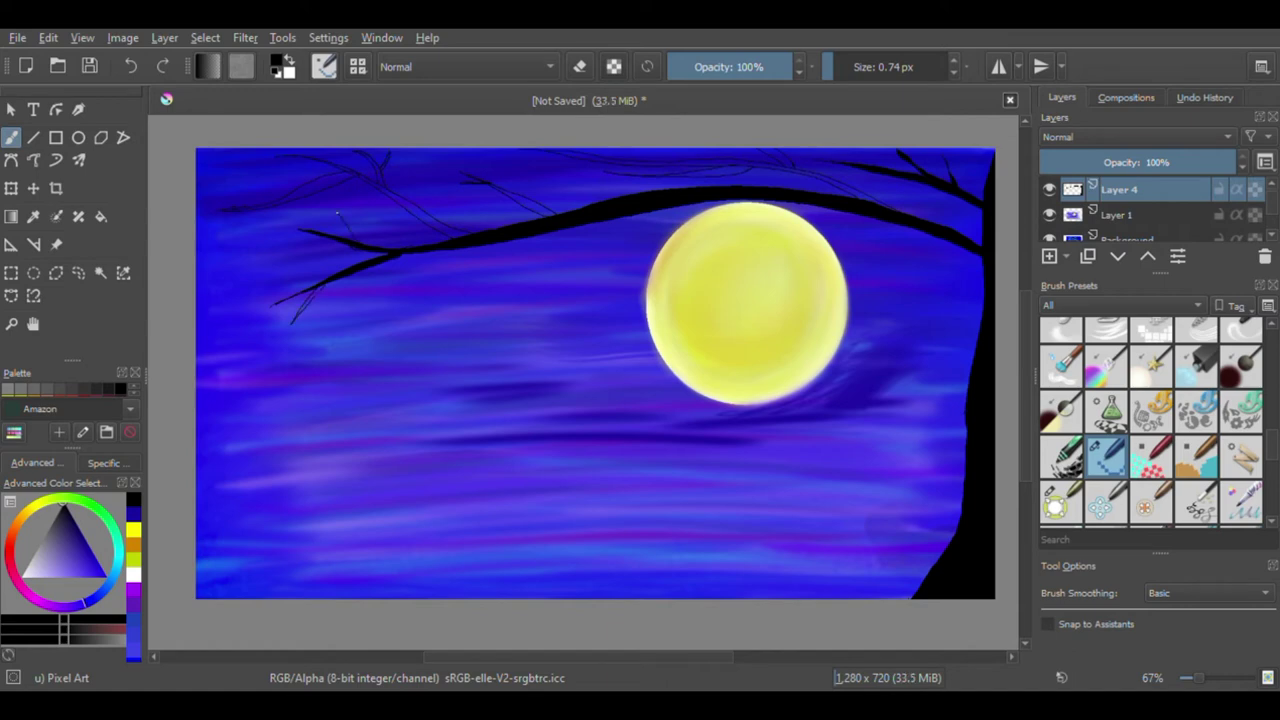
- Sketch branch outlines along the top and fill the upper-left branches solid black
key("f")
left_click_drag(543, 200, 823, 186)
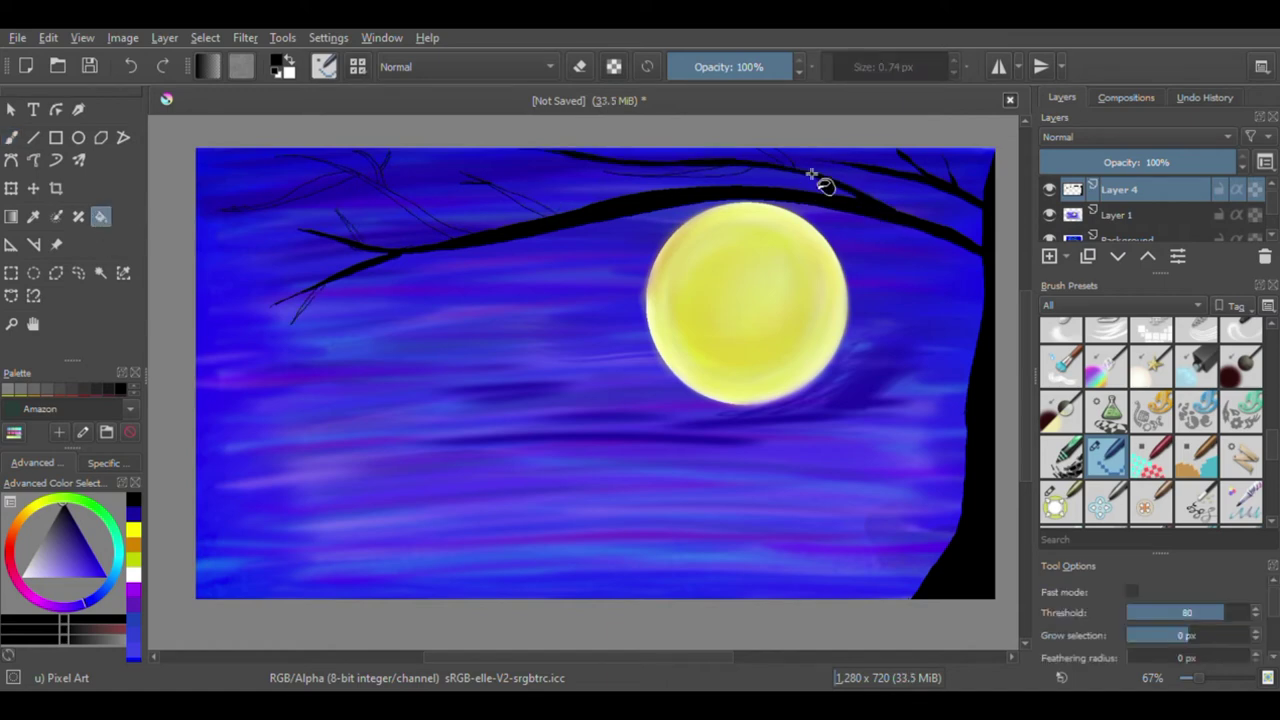
left_click_drag(643, 194, 400, 190)
left_click(395, 200)
left_click(344, 178)
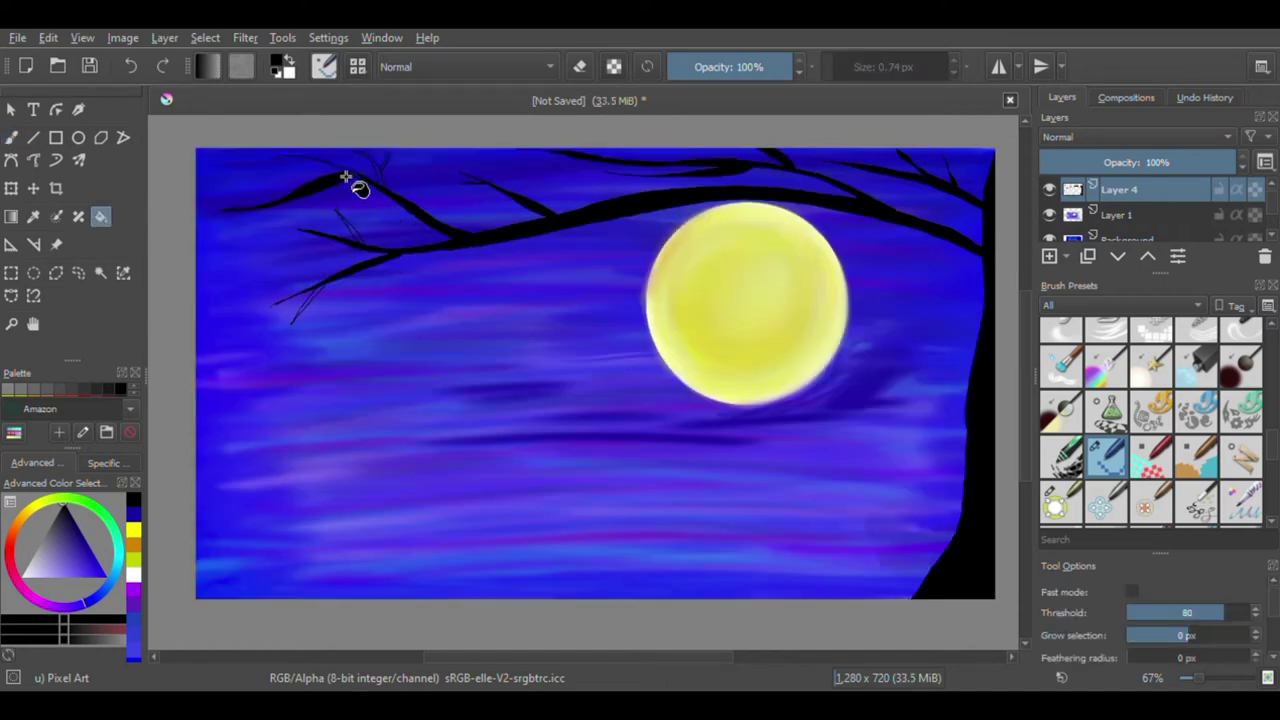
left_click(345, 174)
left_click(360, 182)
- Undo an accidental black fill of the sky and zoom in to 200% on the branches
left_click(305, 305)
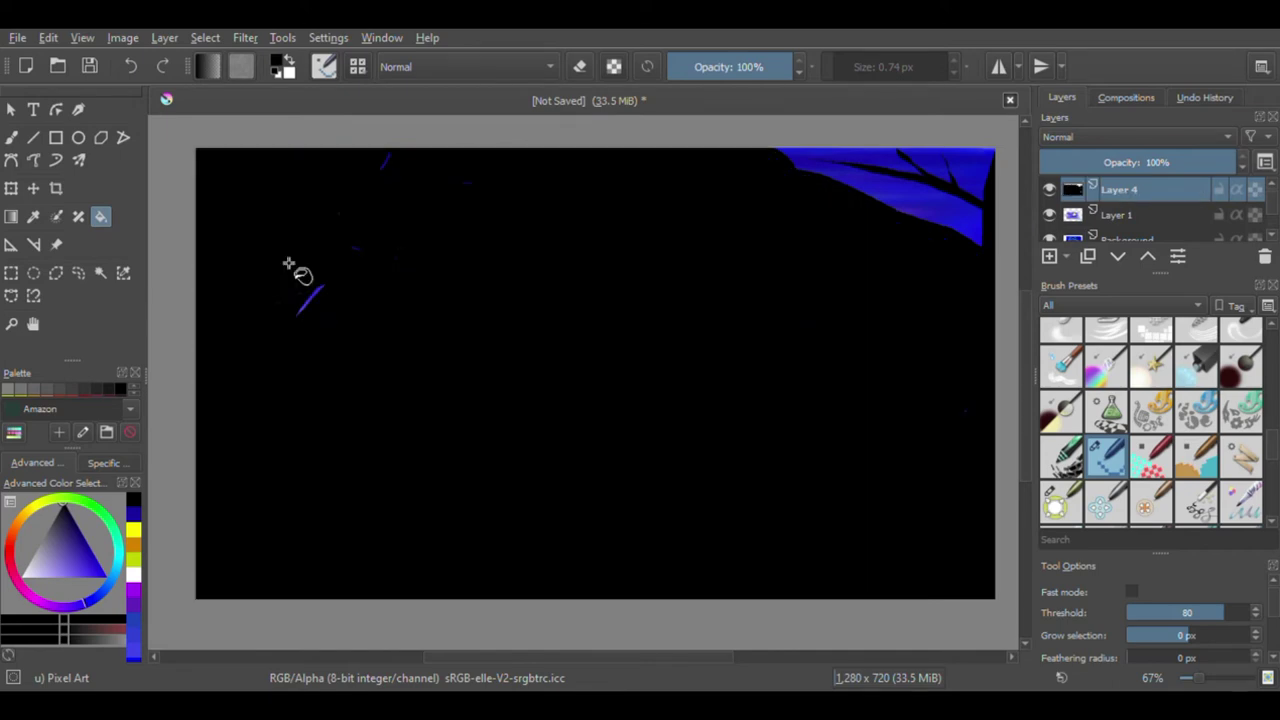
key("ctrl+z")
key("plus")
key("plus")
key("plus")
scroll(360, 300, "up", 5)
scroll(366, 363, "left", 2)
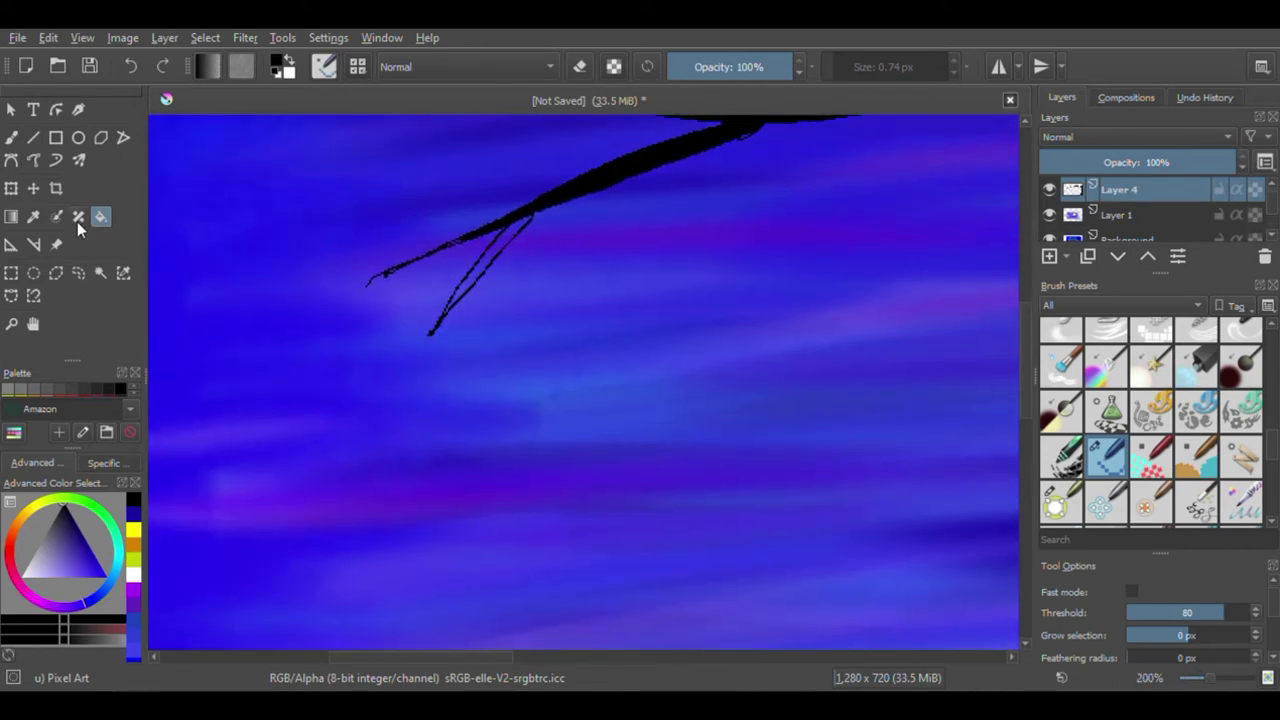
- Thicken the forked left branch and fill its outlined fork solid black
key("b")
left_click_drag(517, 251, 460, 300)
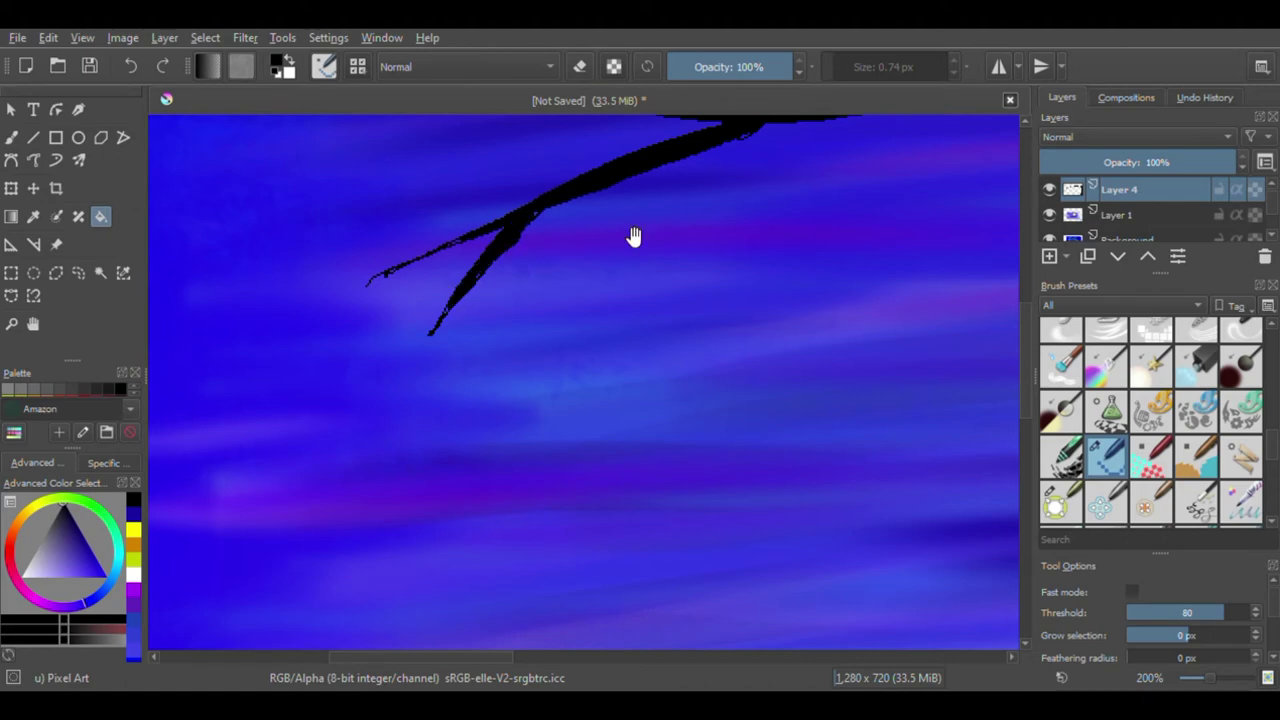
scroll(583, 369, "up", 5)
key("f")
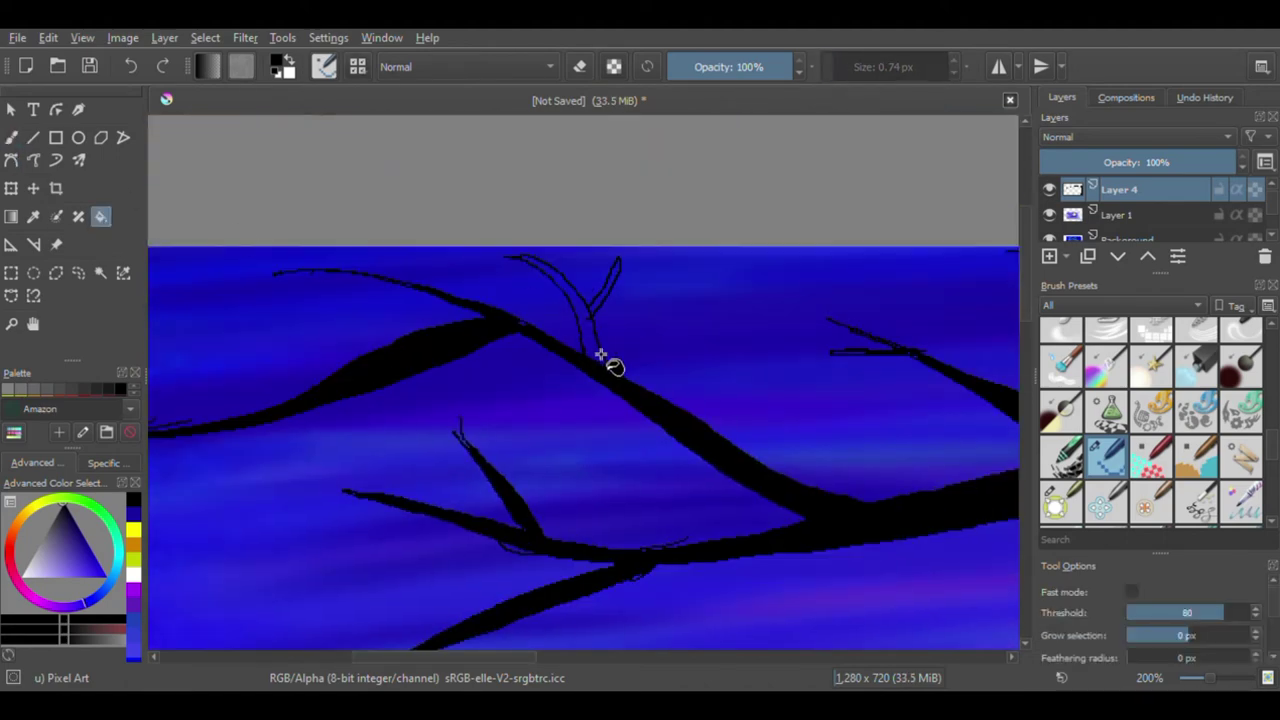
left_click(606, 340)
left_click(605, 295)
- Thicken the left branches' lower edges with the larger Basic-1 brush preset
left_click(11, 139)
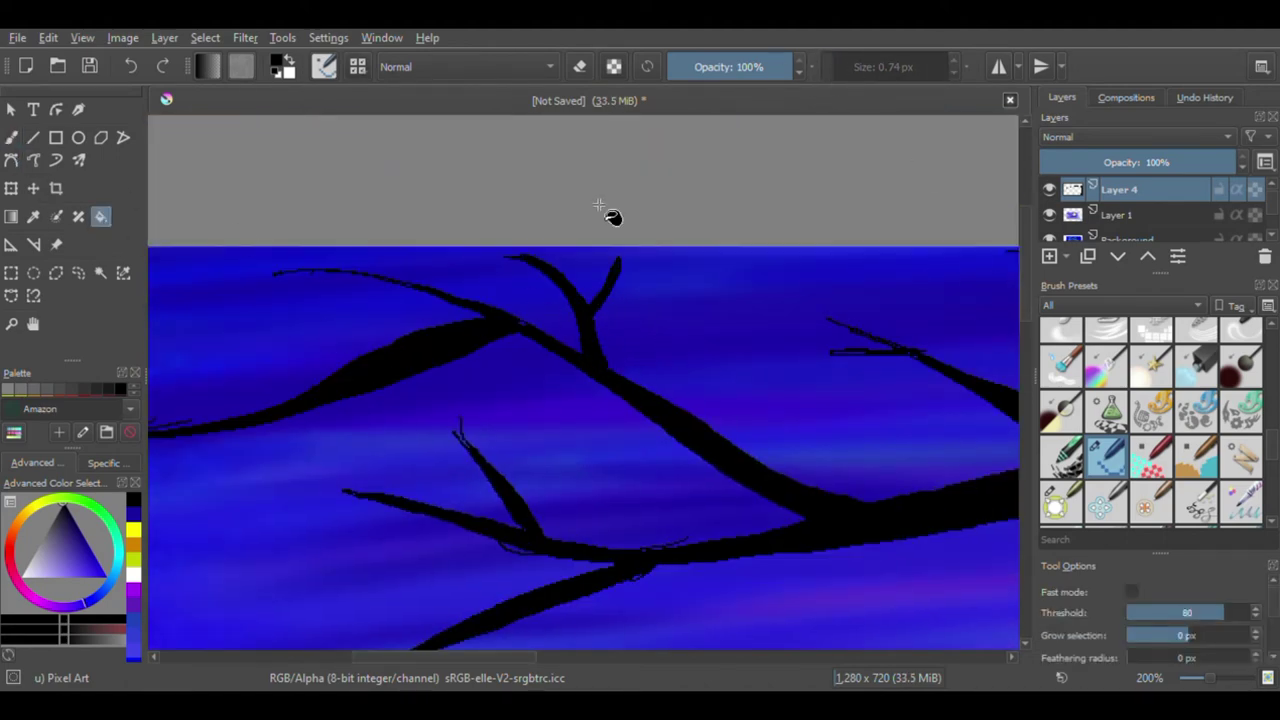
left_click(838, 67)
scroll(1255, 350, "down", 5)
scroll(1255, 350, "up", 3)
left_click(1240, 338)
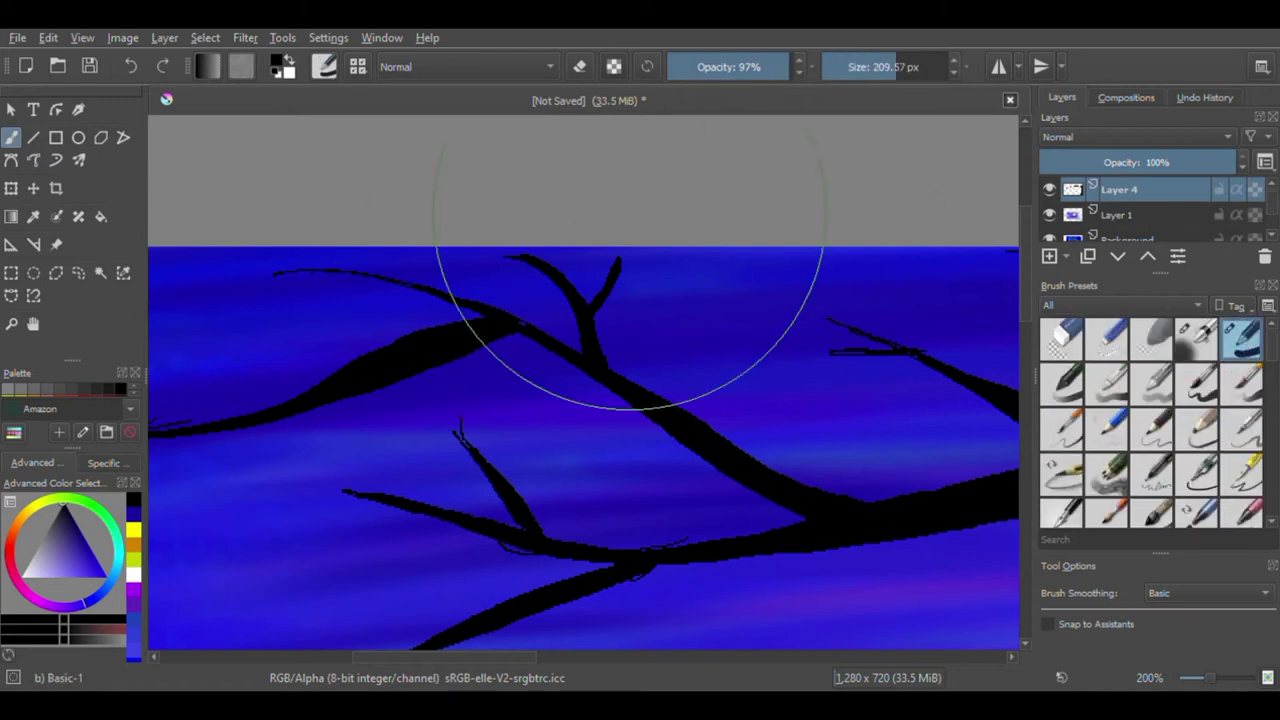
left_click_drag(274, 270, 436, 285)
left_click_drag(333, 387, 500, 360)
left_click_drag(262, 404, 432, 386)
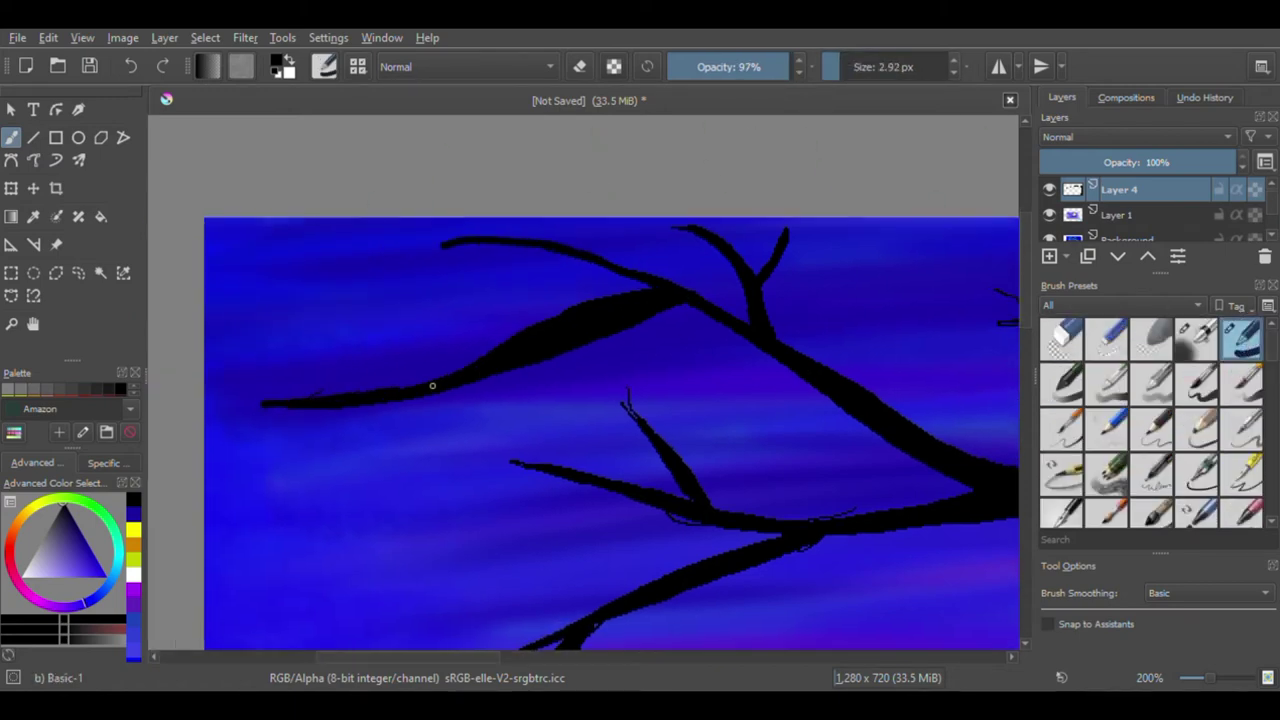
- Add thick and thin twigs at the lower branch tip and near the top branches, then zoom out
left_click_drag(825, 521, 859, 419)
left_click_drag(620, 540, 535, 630)
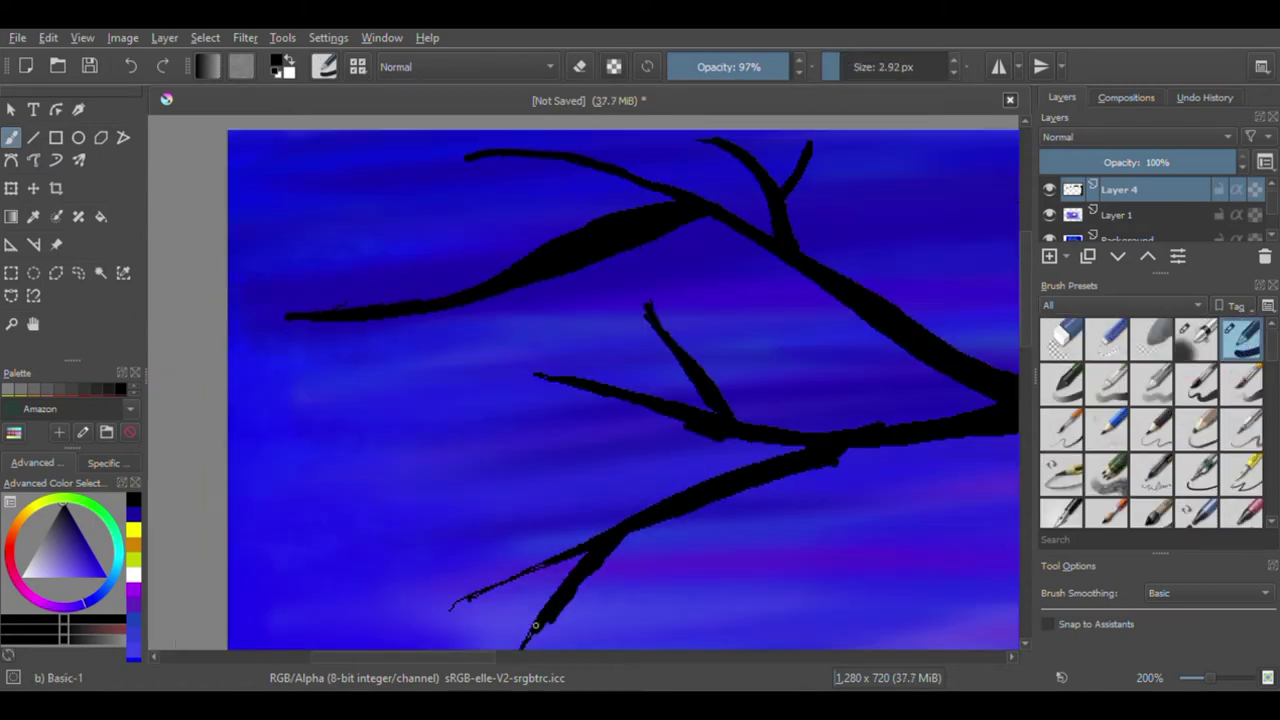
left_click_drag(560, 560, 574, 512)
mouse_move(475, 545)
left_mouse_down()
mouse_move(568, 500)
mouse_move(608, 337)
left_mouse_up()
mouse_move(686, 297)
left_mouse_down()
mouse_move(591, 277)
mouse_move(723, 343)
mouse_move(807, 227)
left_mouse_up()
left_click_drag(886, 201, 814, 297)
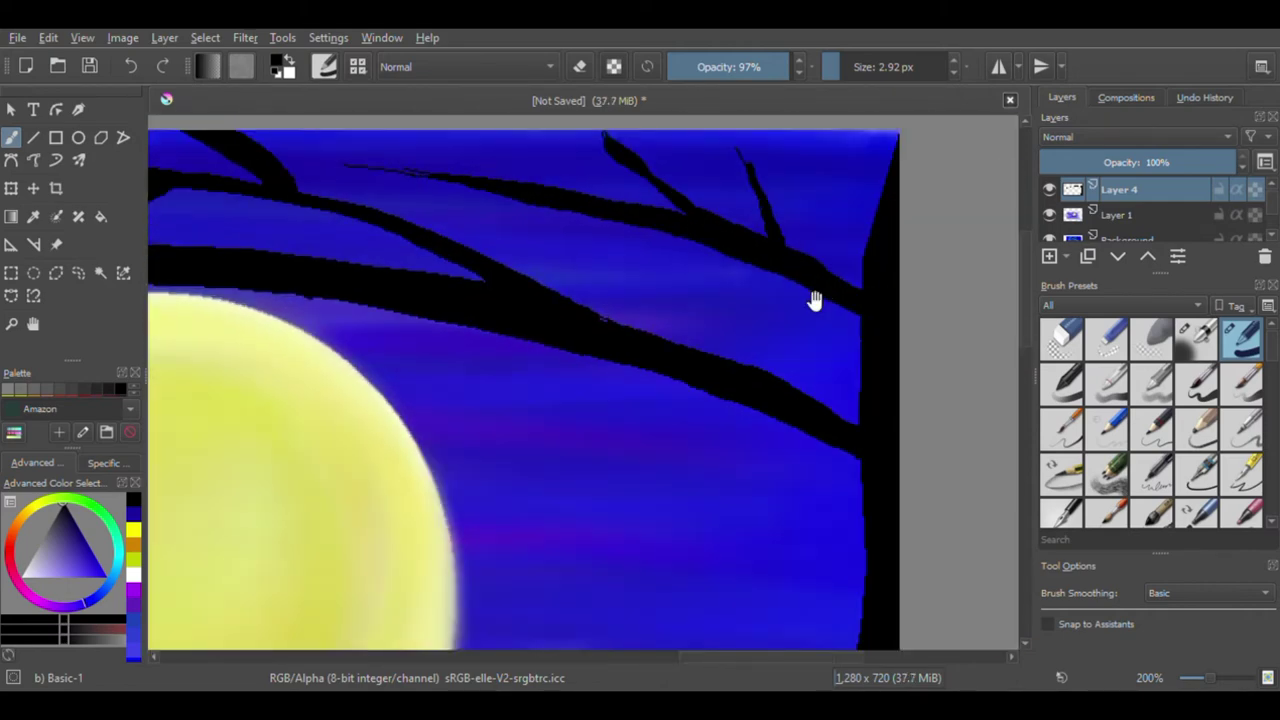
scroll(760, 243, "down", 3)
scroll(666, 286, "down", 2)
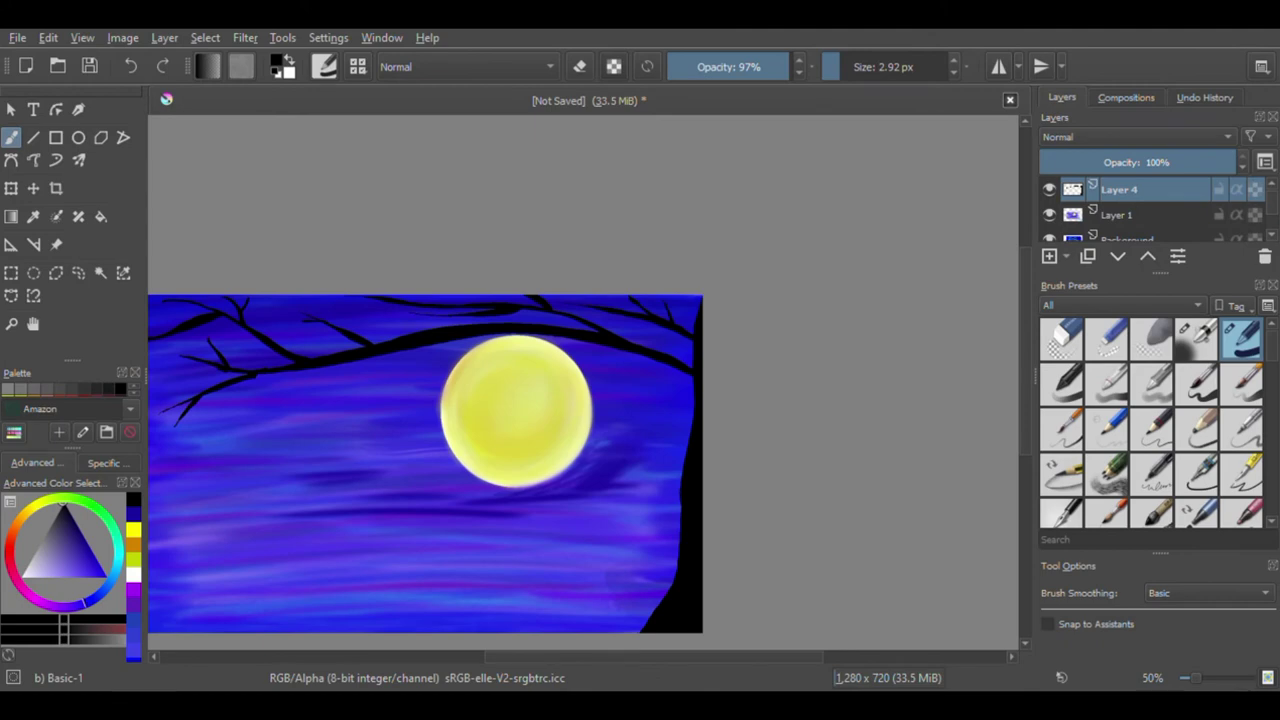
scroll(1258, 398, "down", 3)
scroll(1258, 398, "down", 2)
- Undo the last stroke and paint thin Pixel Art branches across and below the moon
scroll(1256, 398, "down", 5)
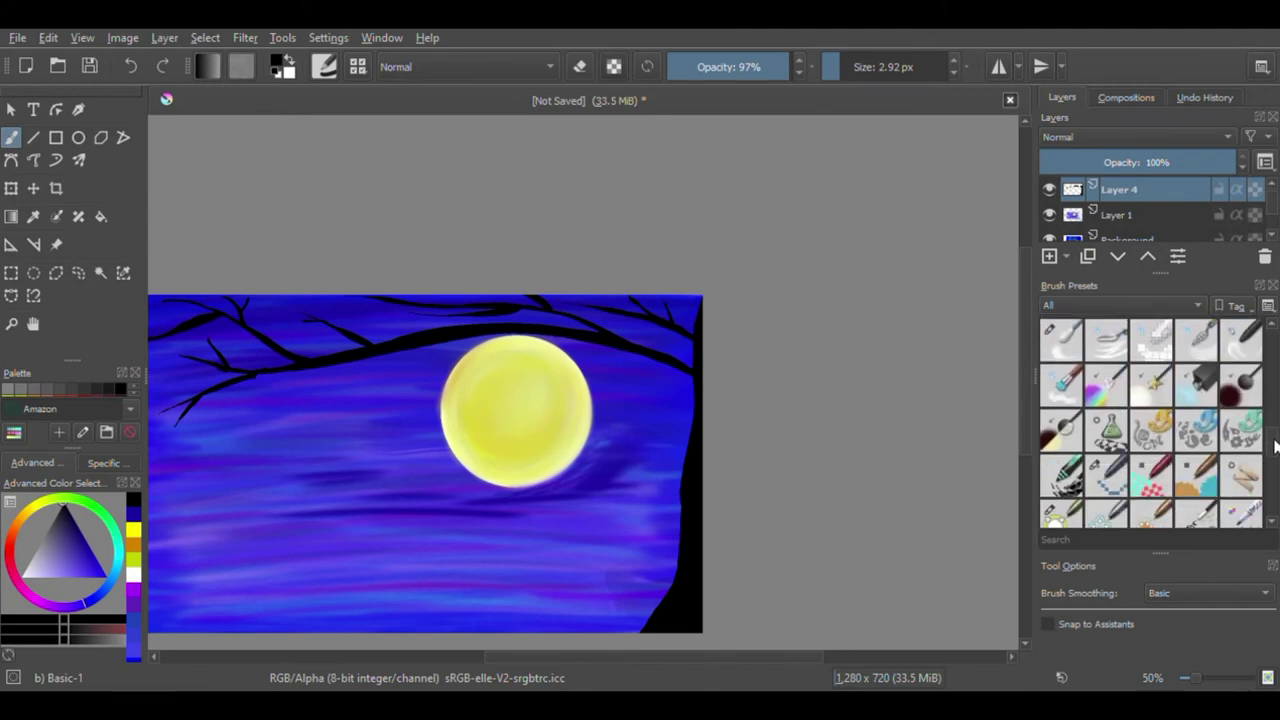
left_click(1100, 440)
key("ctrl+z")
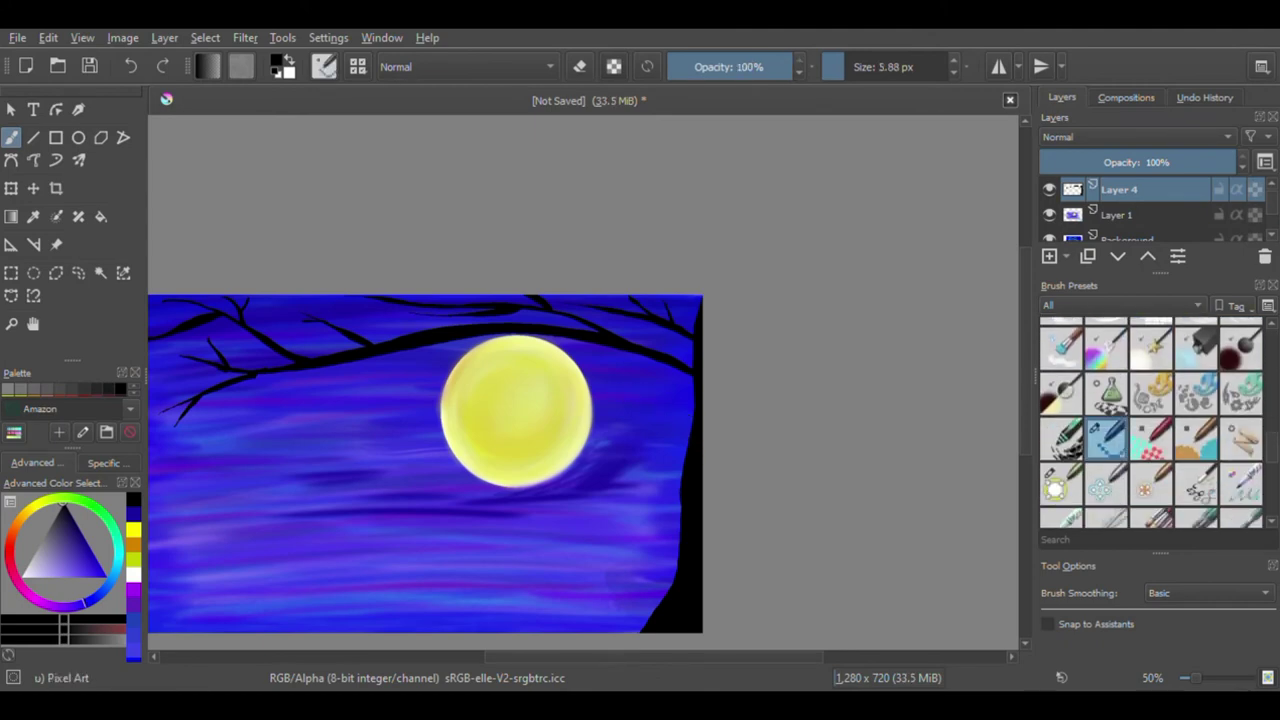
left_click_drag(680, 465, 542, 397)
left_click_drag(684, 448, 582, 406)
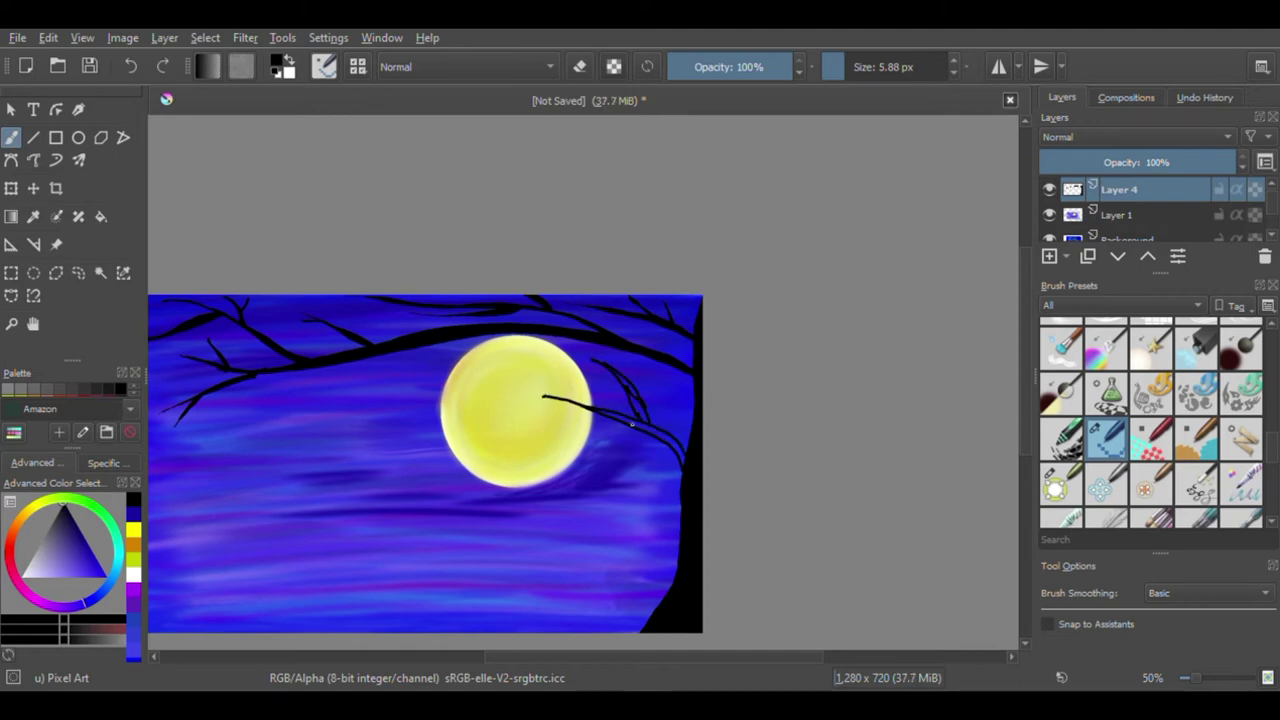
left_click_drag(669, 441, 586, 472)
- Zoom to 141% and thicken the branches where they join the right-hand trunk
key("f")
key("plus")
key("plus")
key("plus")
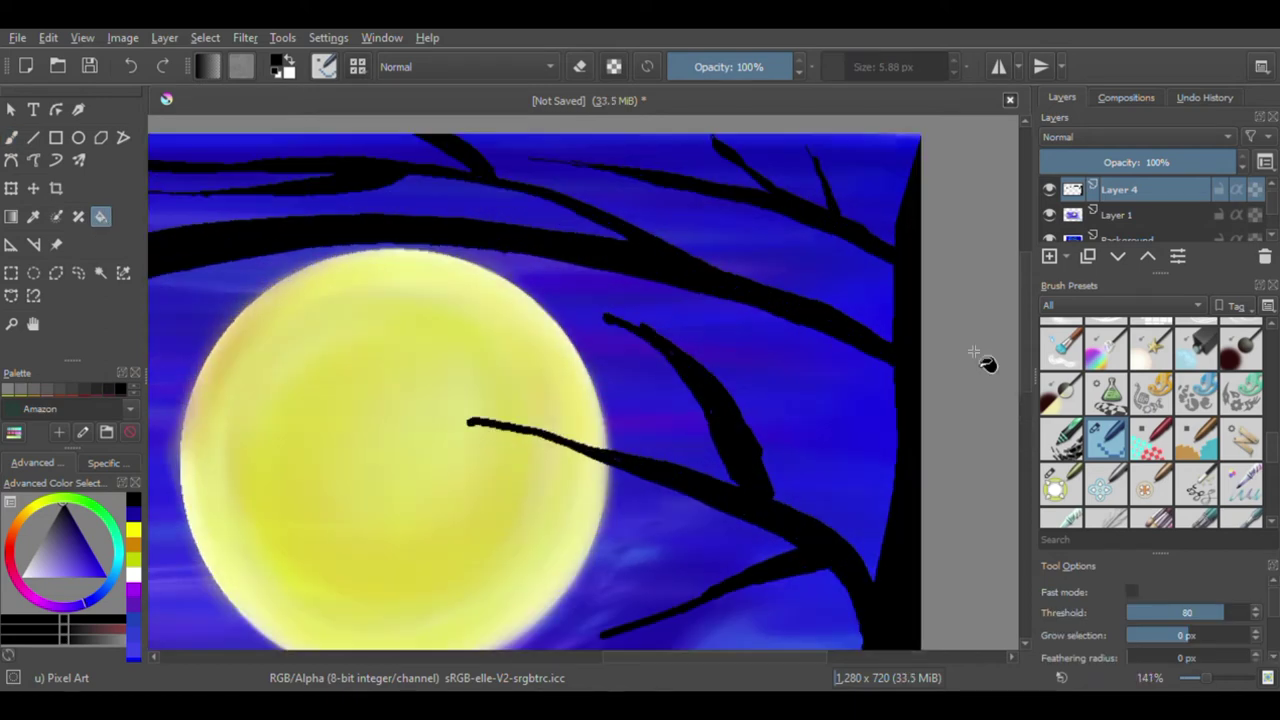
key("b")
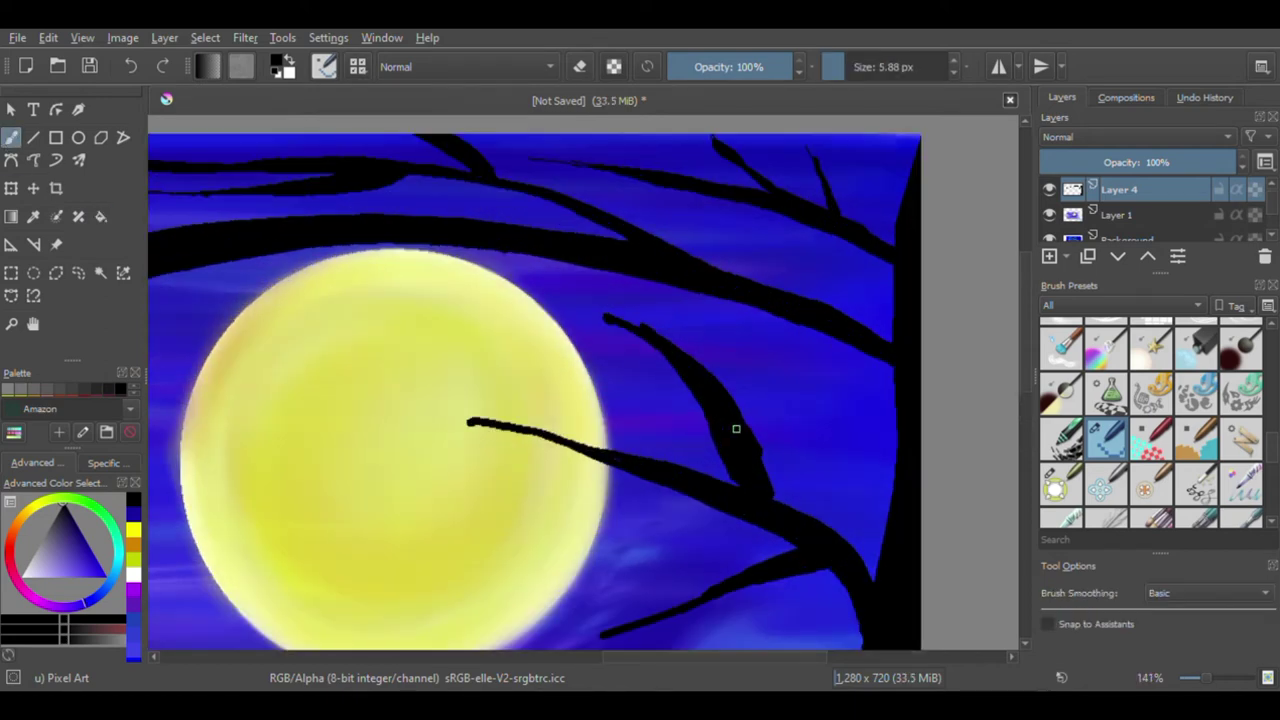
left_click_drag(739, 418, 786, 502)
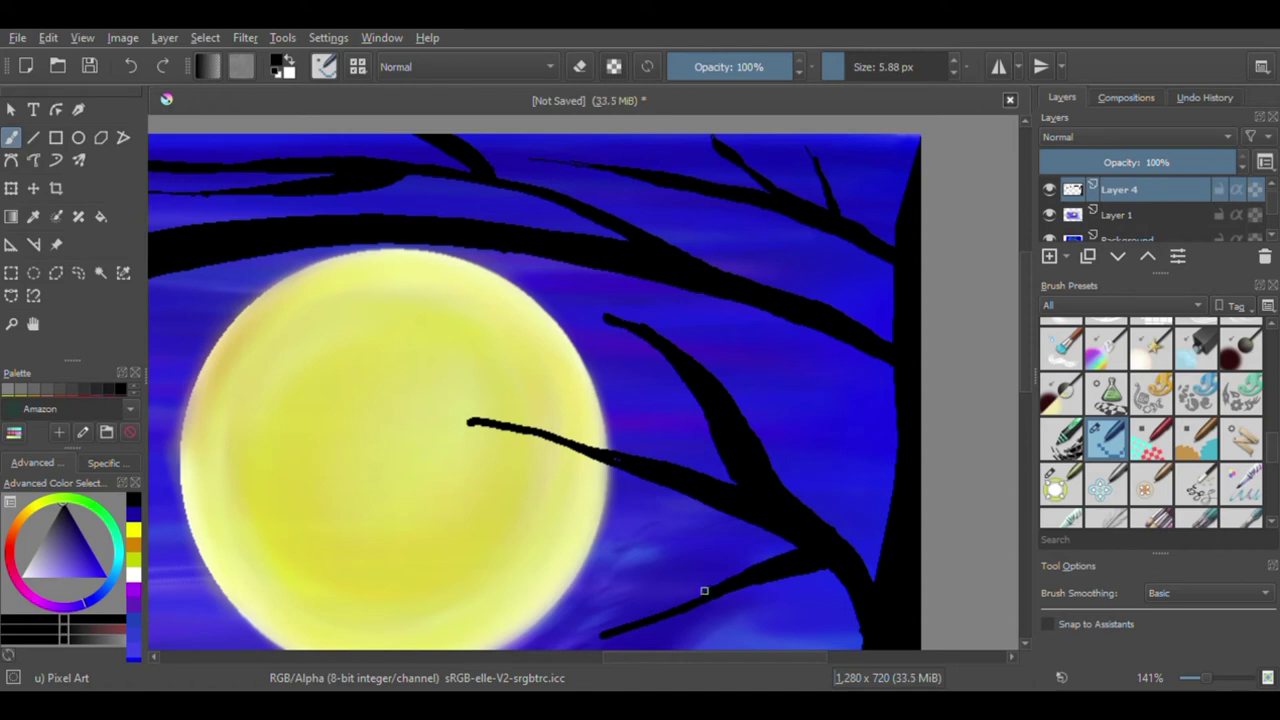
mouse_move(874, 585)
left_mouse_down()
mouse_move(826, 531)
mouse_move(891, 548)
left_mouse_up()
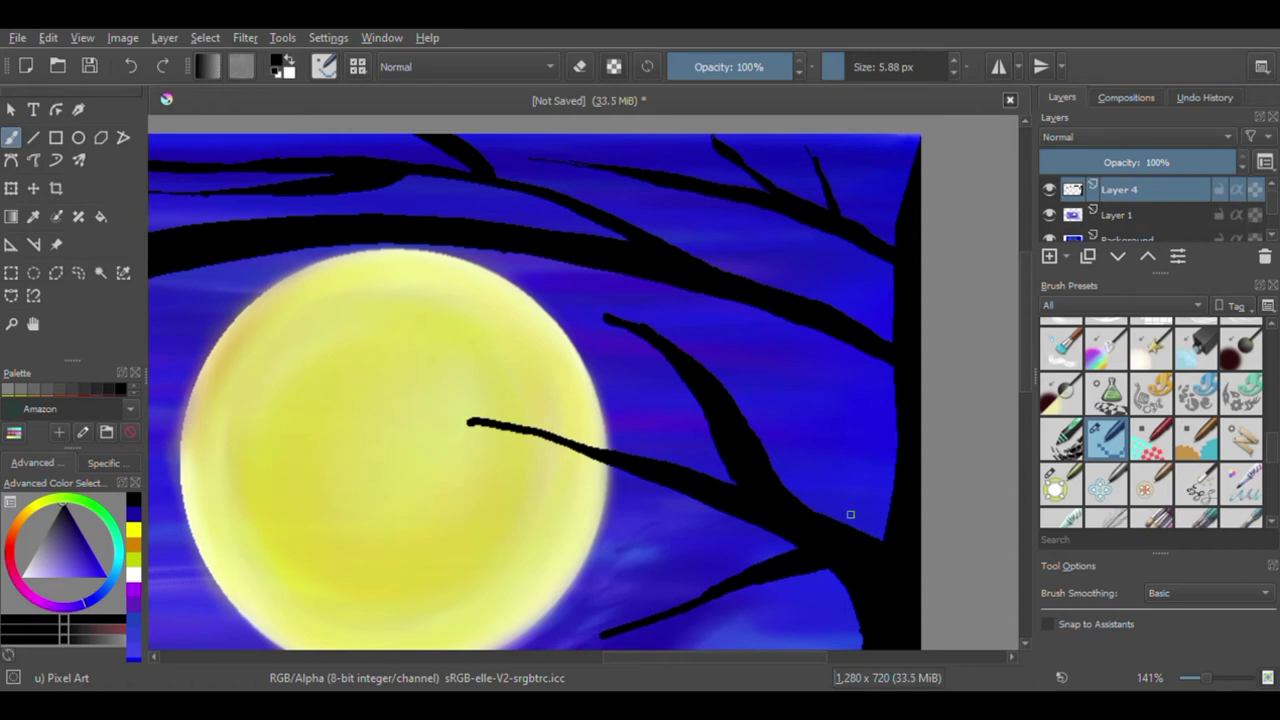
- Shrink the brush size to 0.43 px
left_click_drag(846, 67, 823, 70)
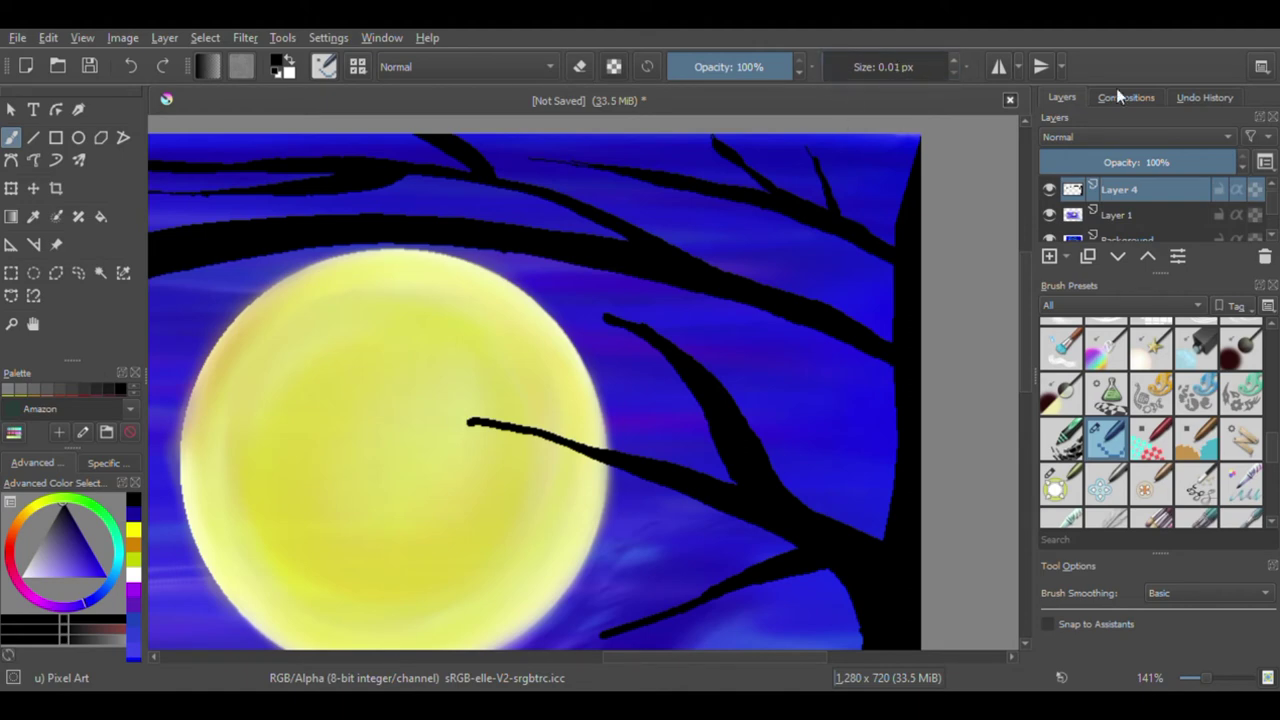
left_click_drag(850, 67, 826, 67)
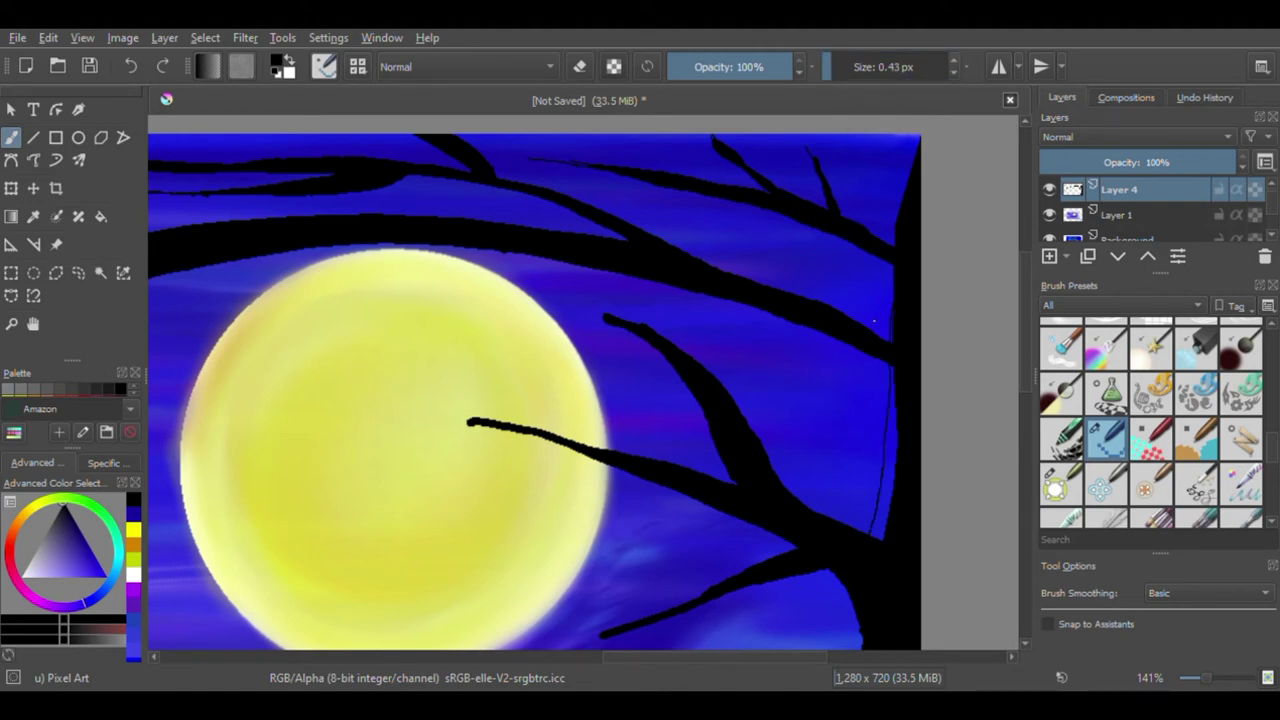
key("f")
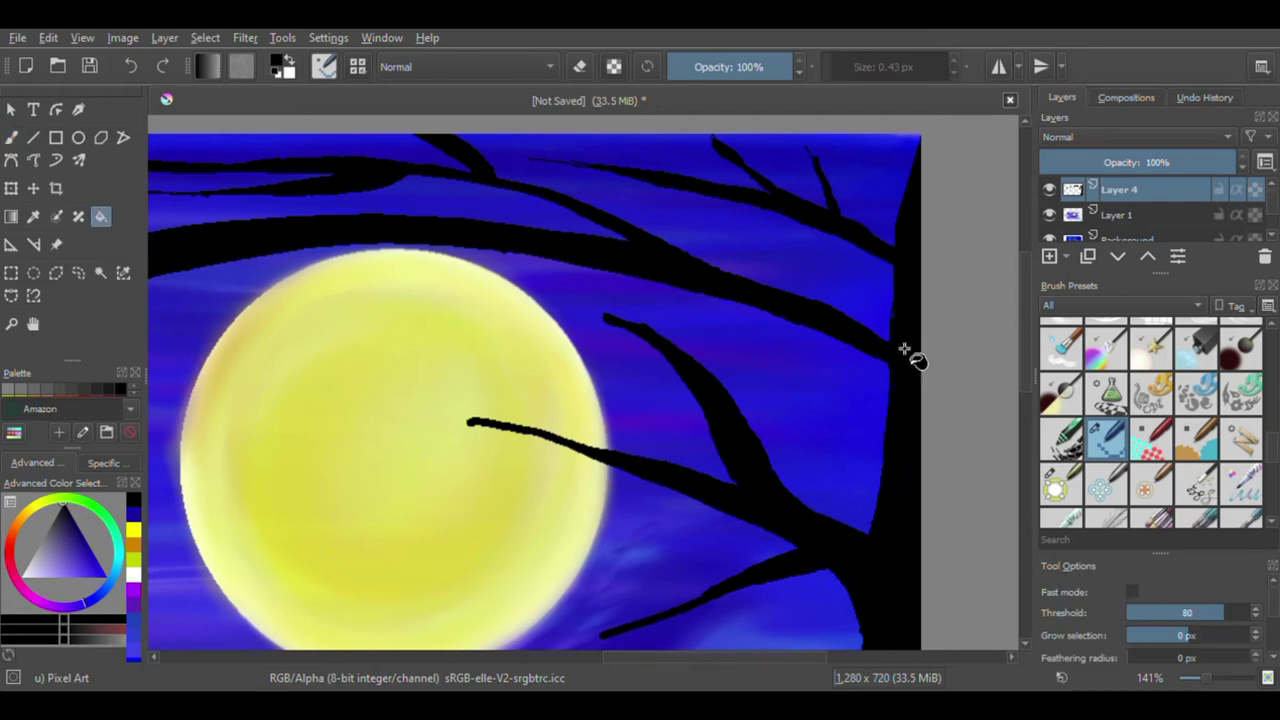
scroll(344, 358, "left", 5)
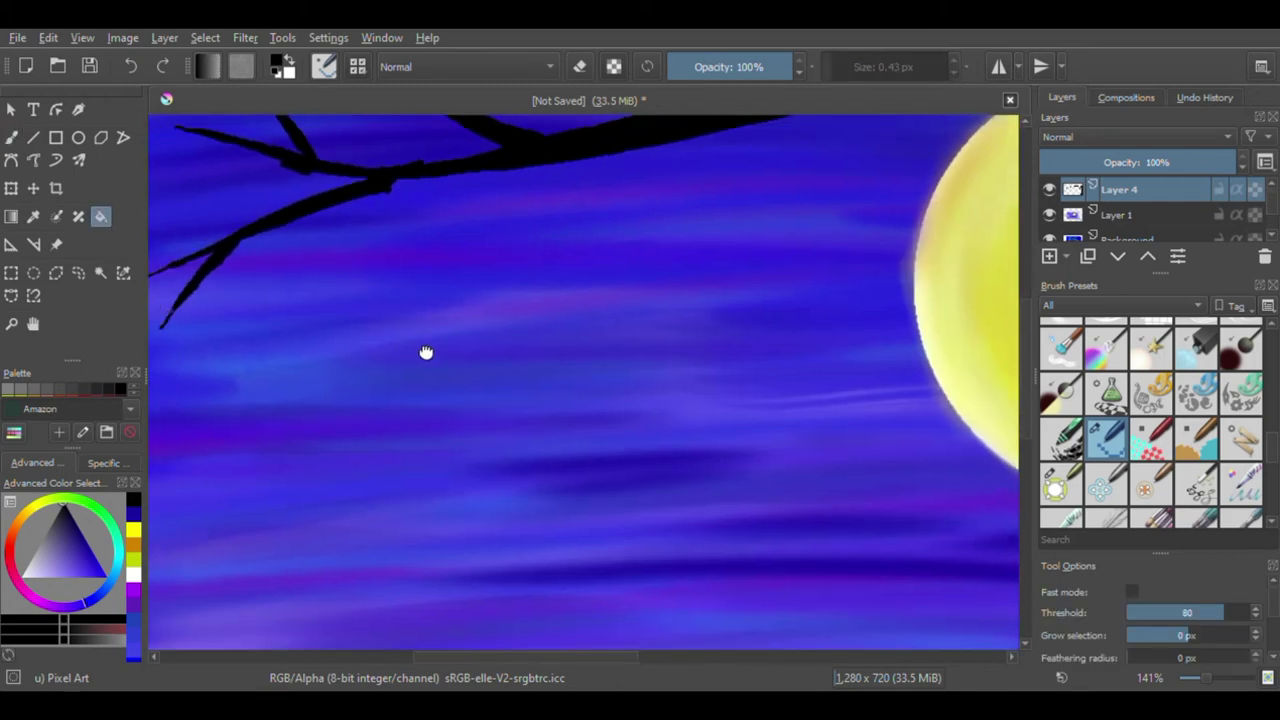
scroll(491, 240, "down", 5)
- Draw the swing's two straight ropes from the branch and a rectangular seat between them
key("v")
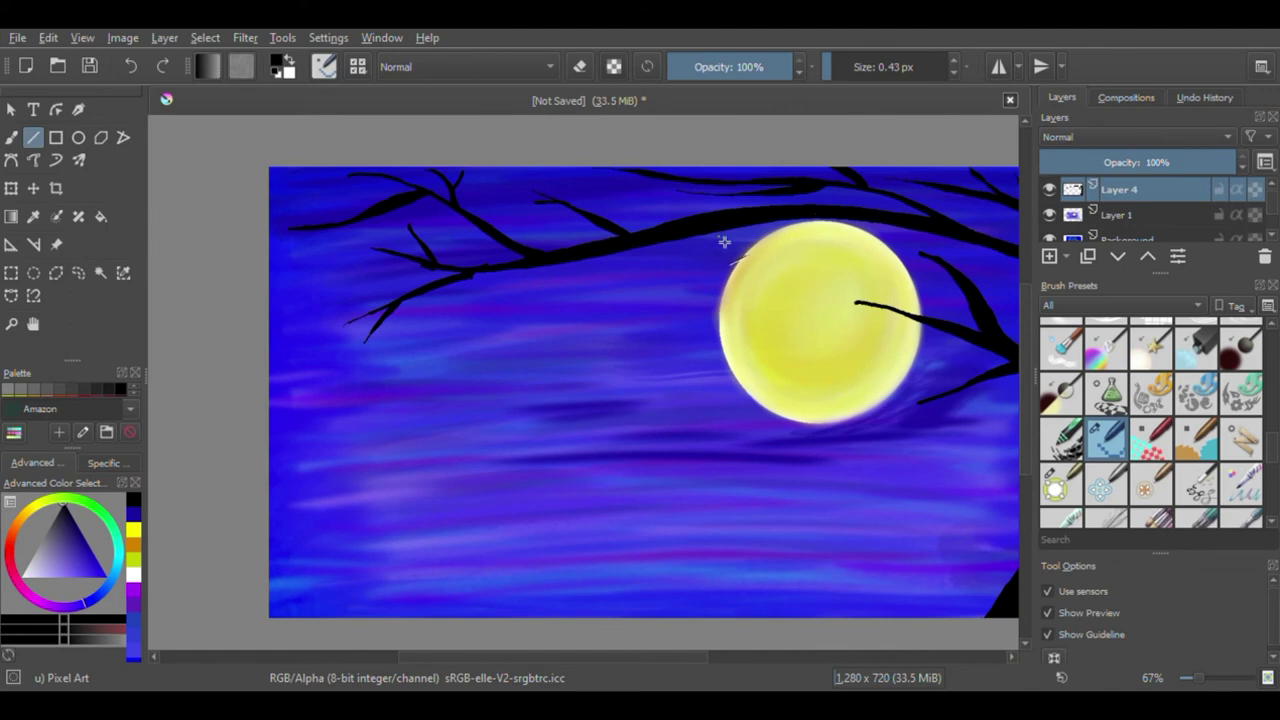
left_click_drag(471, 270, 476, 500)
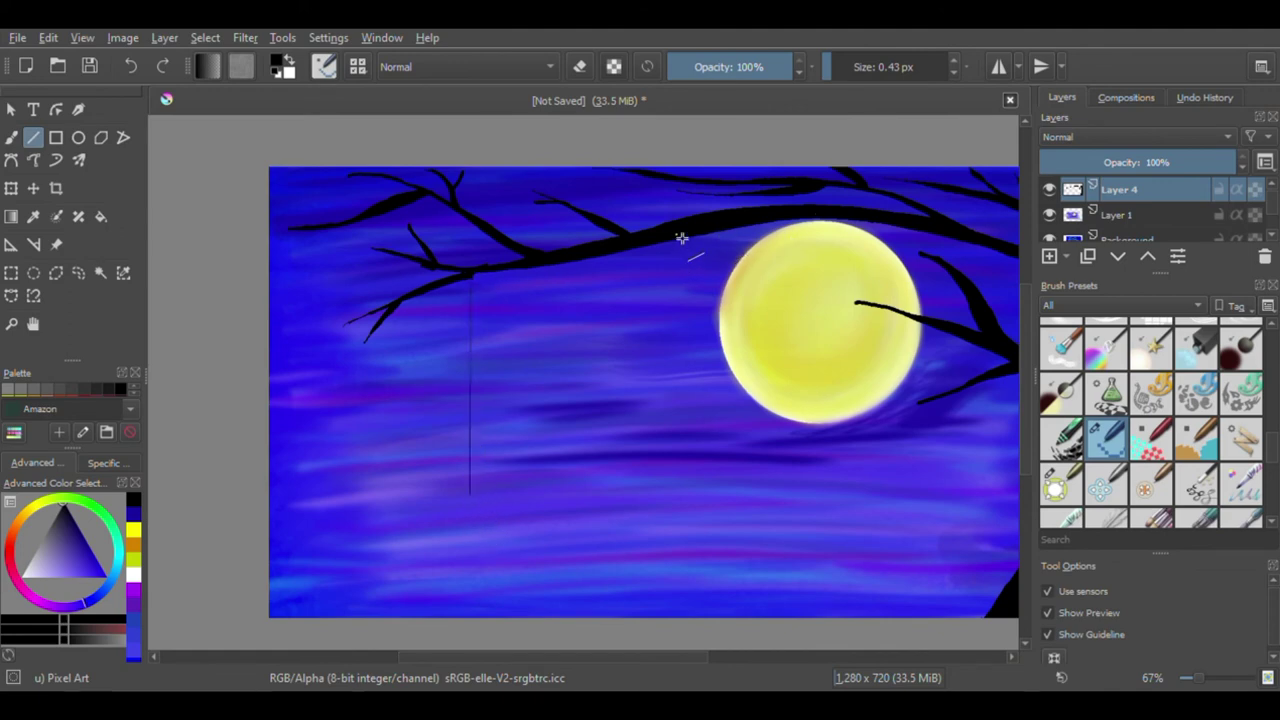
left_click_drag(668, 237, 670, 490)
left_click_drag(668, 237, 676, 498)
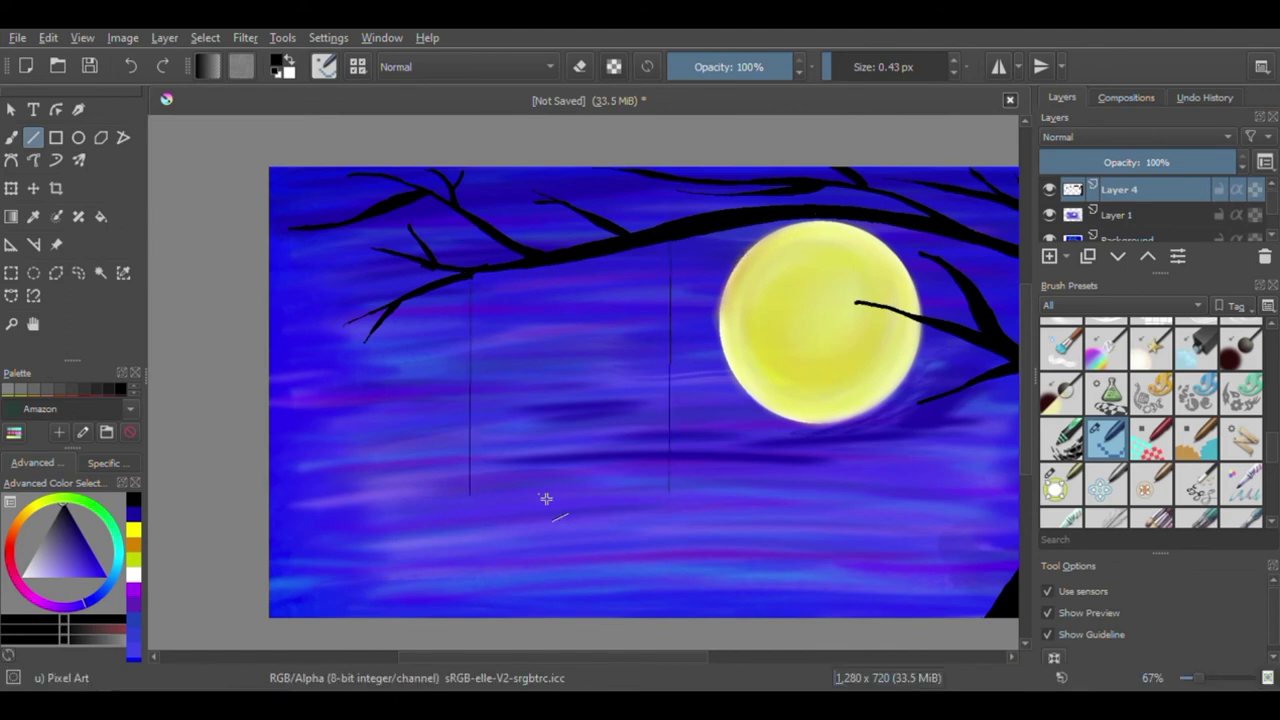
left_click(55, 137)
left_click_drag(470, 482, 673, 502)
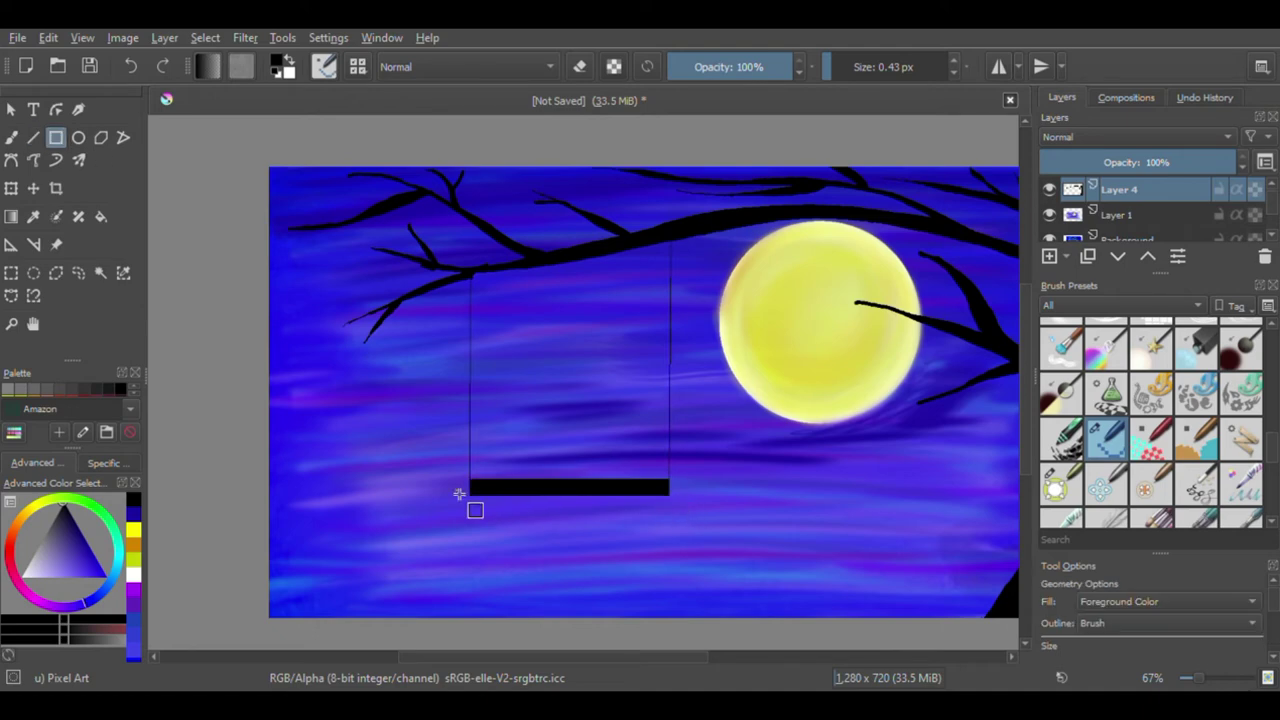
- Sketch the woman's head outline above the seat, redrawing it as a short arc
key("b")
scroll(506, 430, "up", 5)
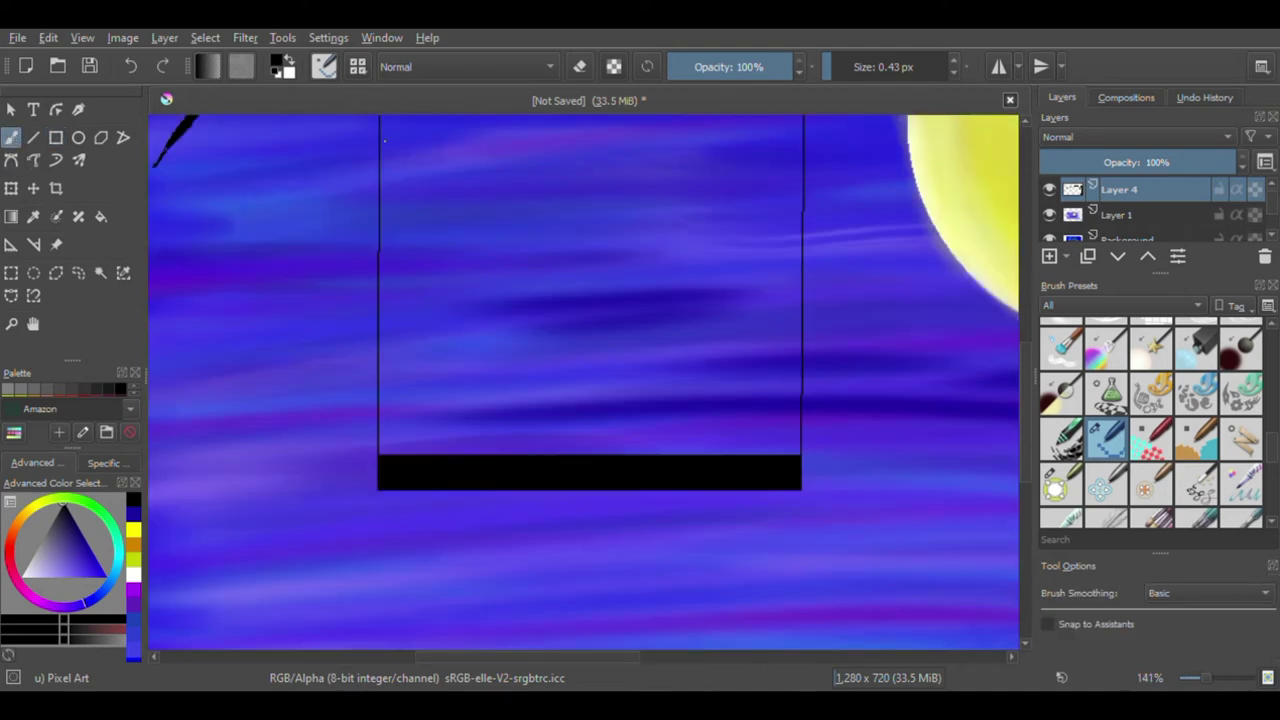
left_click_drag(381, 138, 433, 192)
key("ctrl+z")
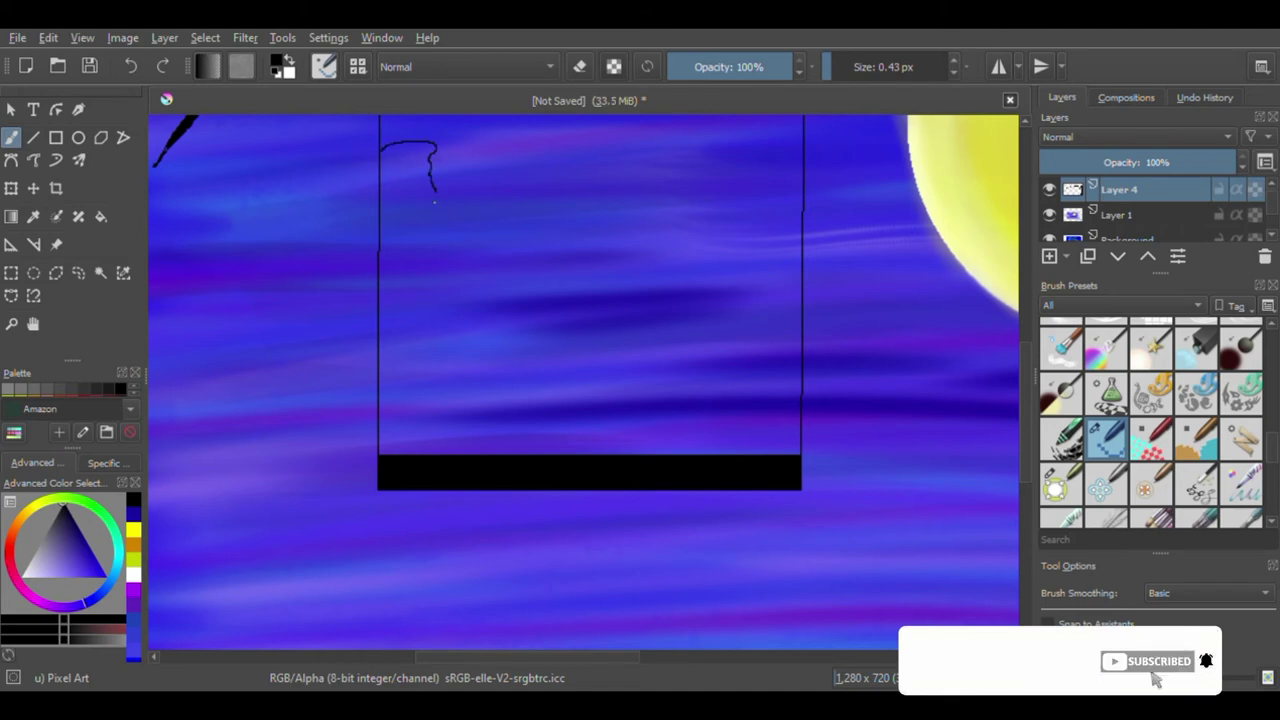
key("ctrl+z")
mouse_move(381, 157)
left_mouse_down()
mouse_move(430, 162)
mouse_move(437, 202)
left_mouse_up()
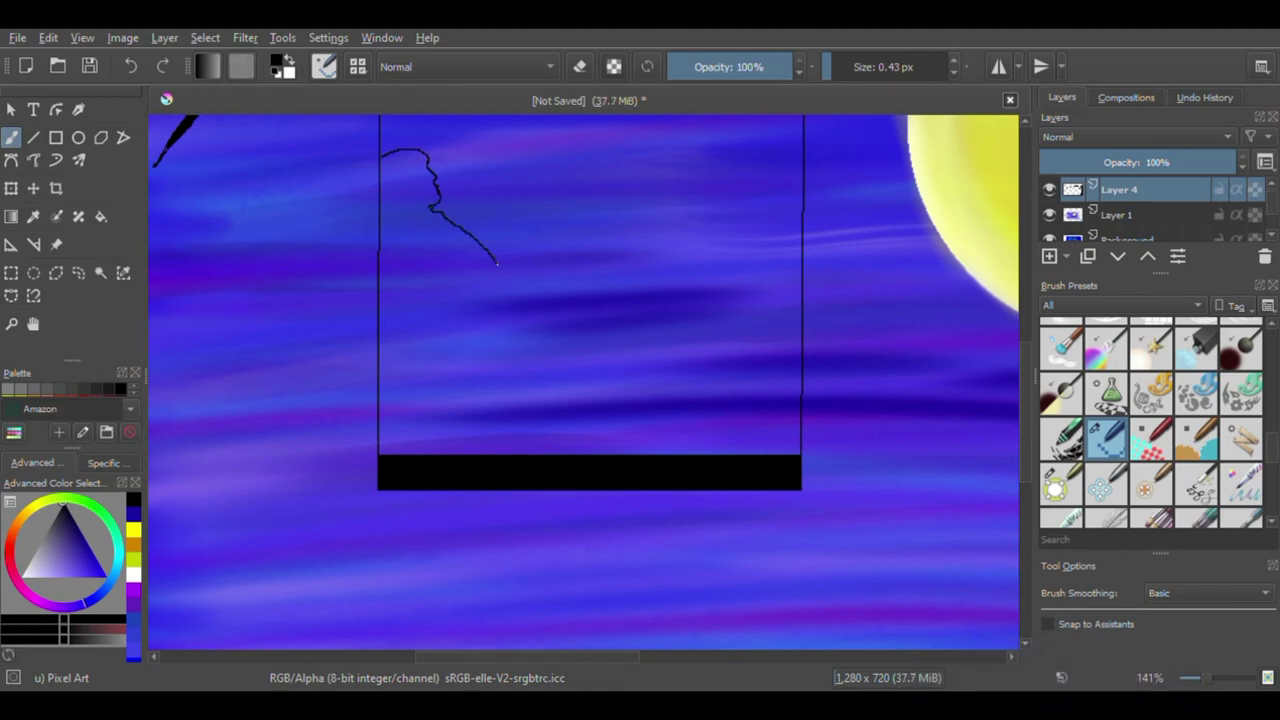
- Draw the woman's legs curving down toward the seat, redoing the stroke once
key("ctrl+z")
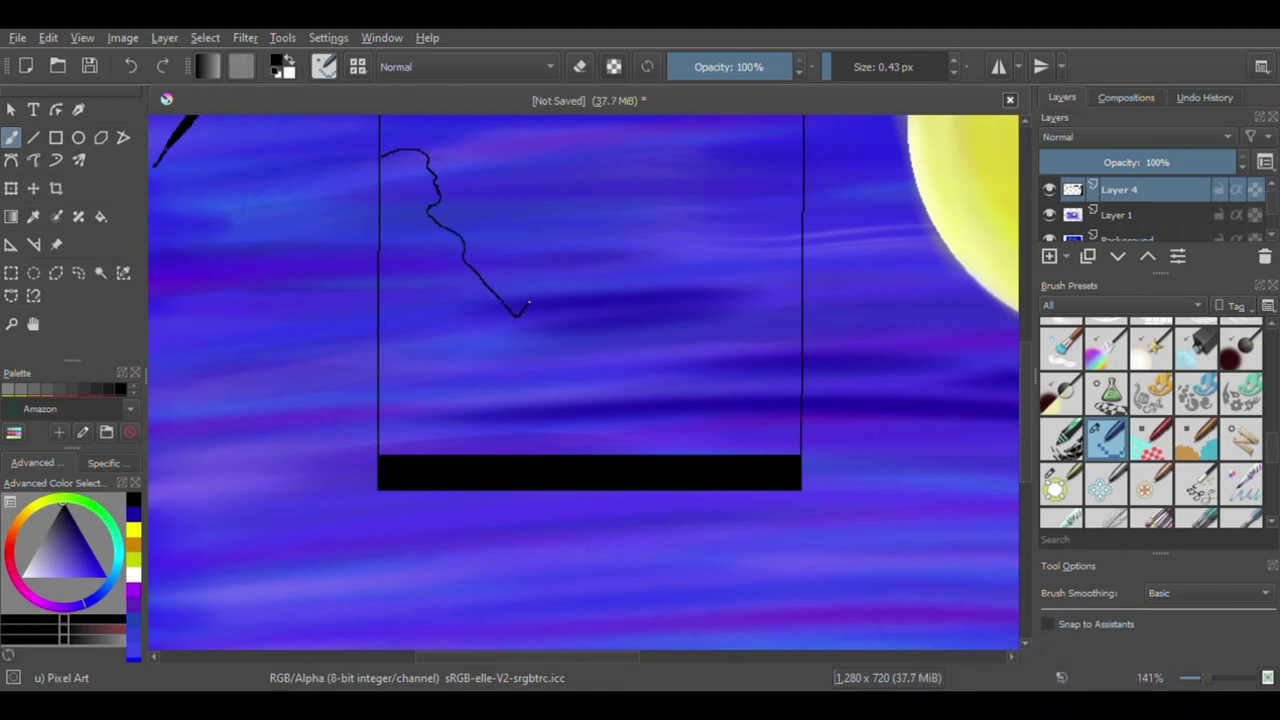
left_click_drag(594, 345, 761, 436)
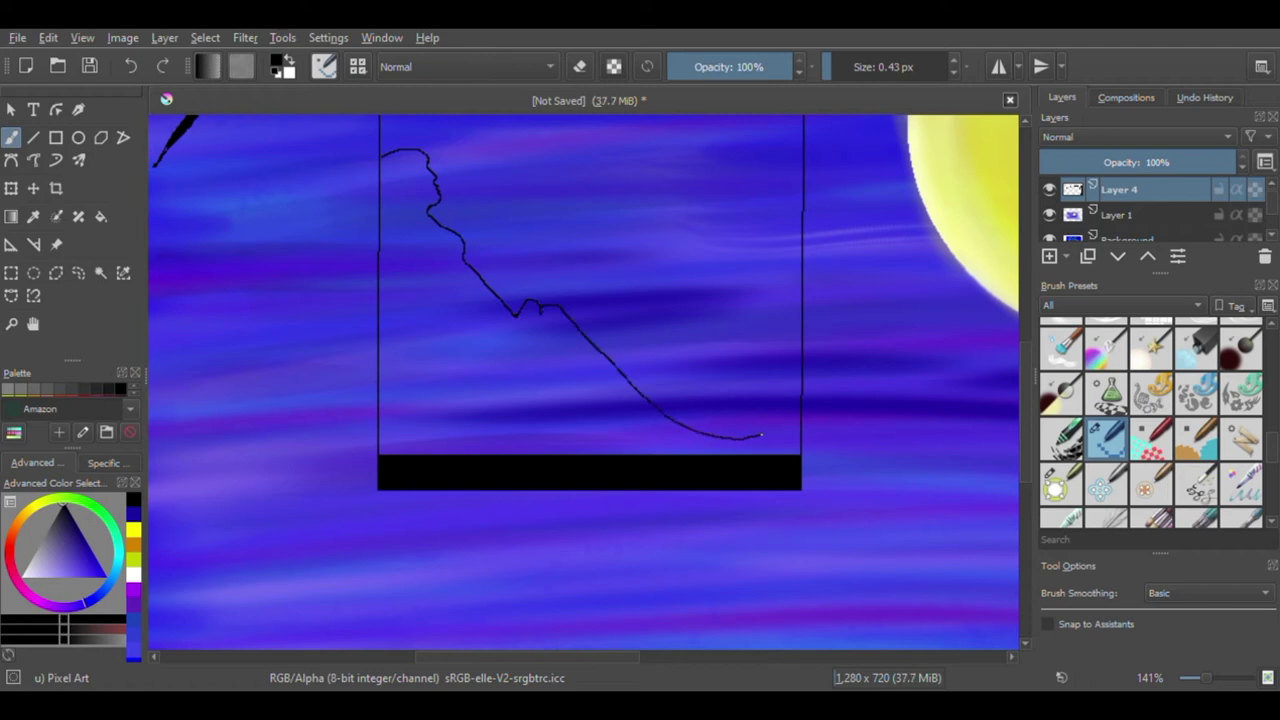
key("ctrl+z")
key("ctrl+z")
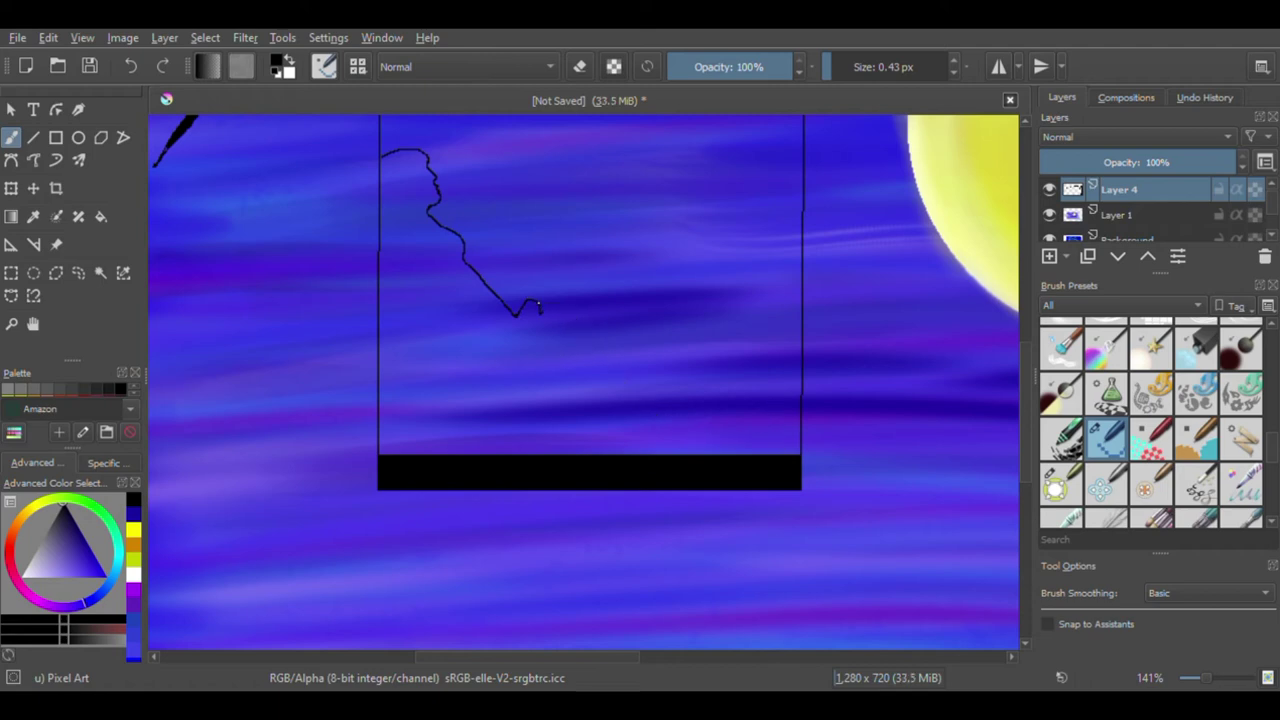
mouse_move(565, 341)
left_mouse_down()
mouse_move(660, 426)
mouse_move(742, 448)
left_mouse_up()
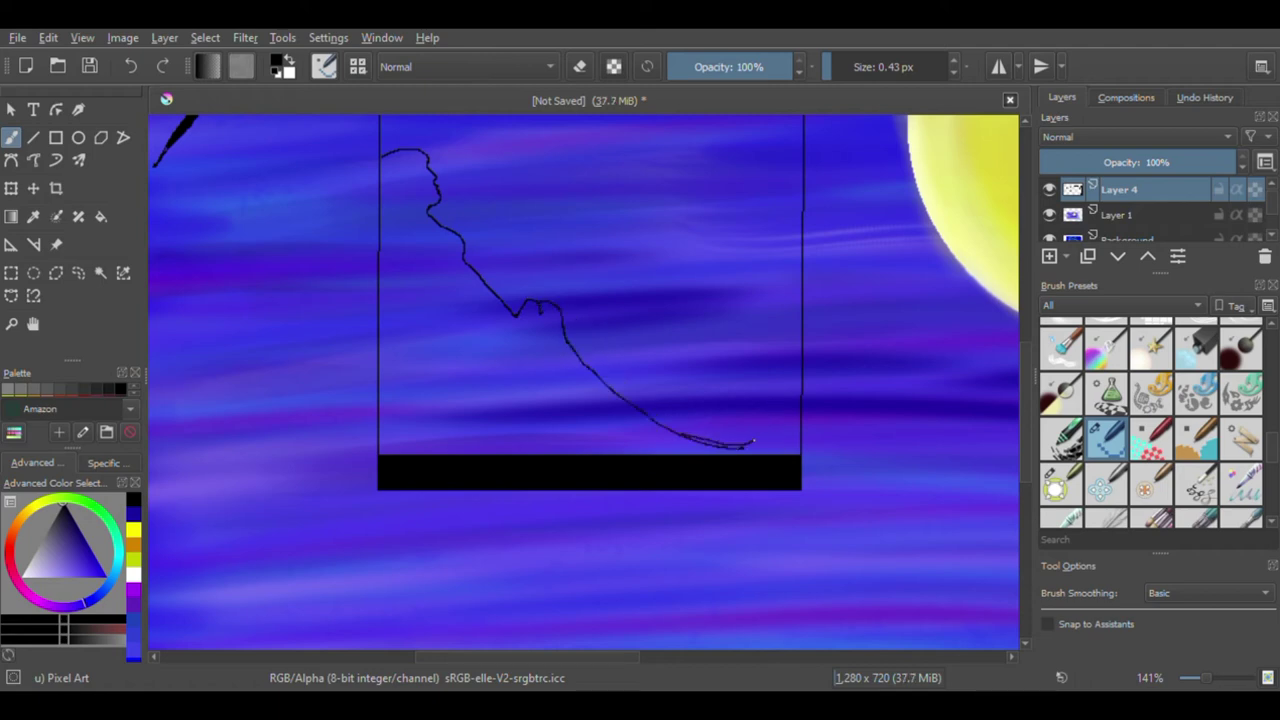
key("ctrl+z")
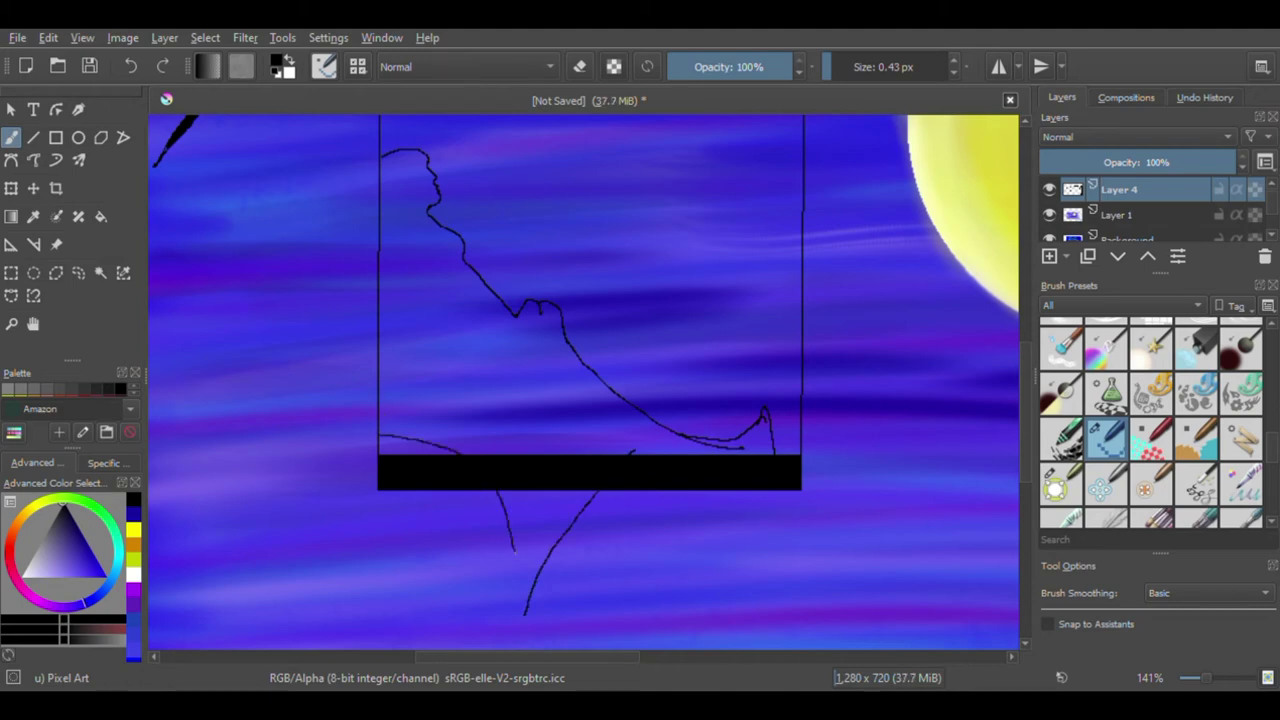
- Try black fills of the frame, figure and area below the seat, then undo them
key("f")
left_click(543, 457)
key("ctrl+z")
key("b")
key("f")
left_click(460, 380)
left_click(518, 525)
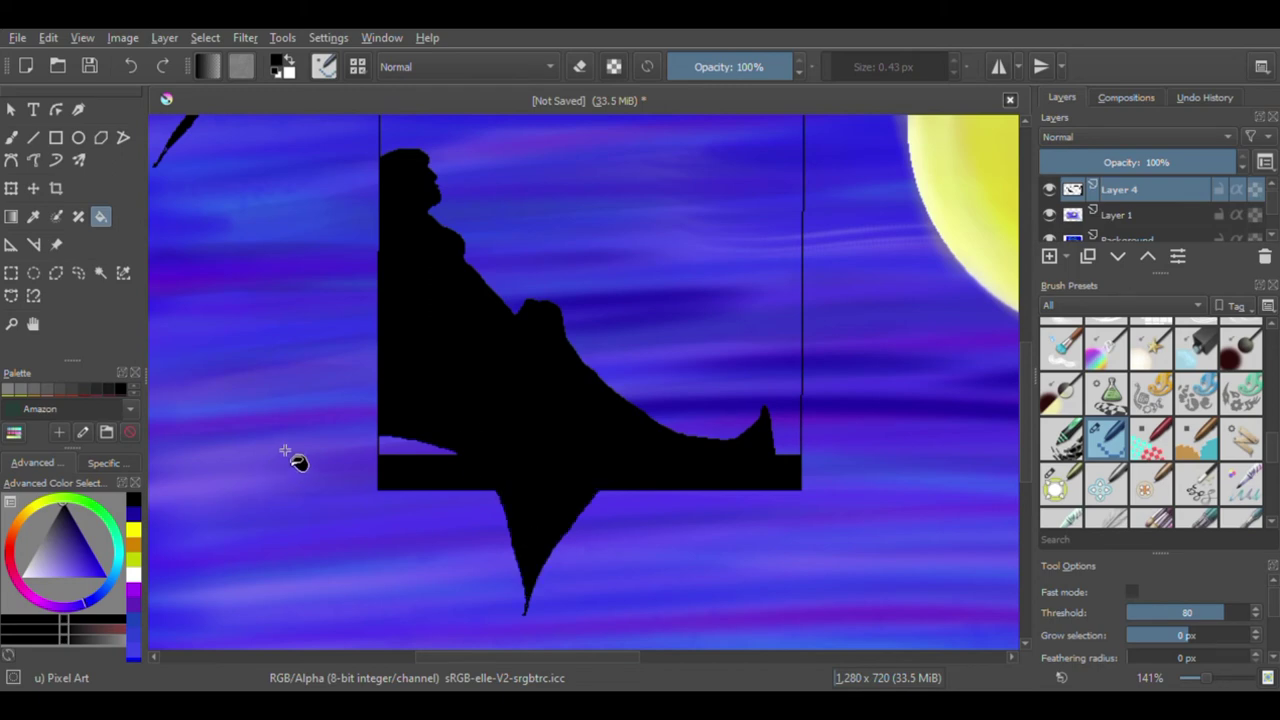
key("ctrl+z")
key("ctrl+z")
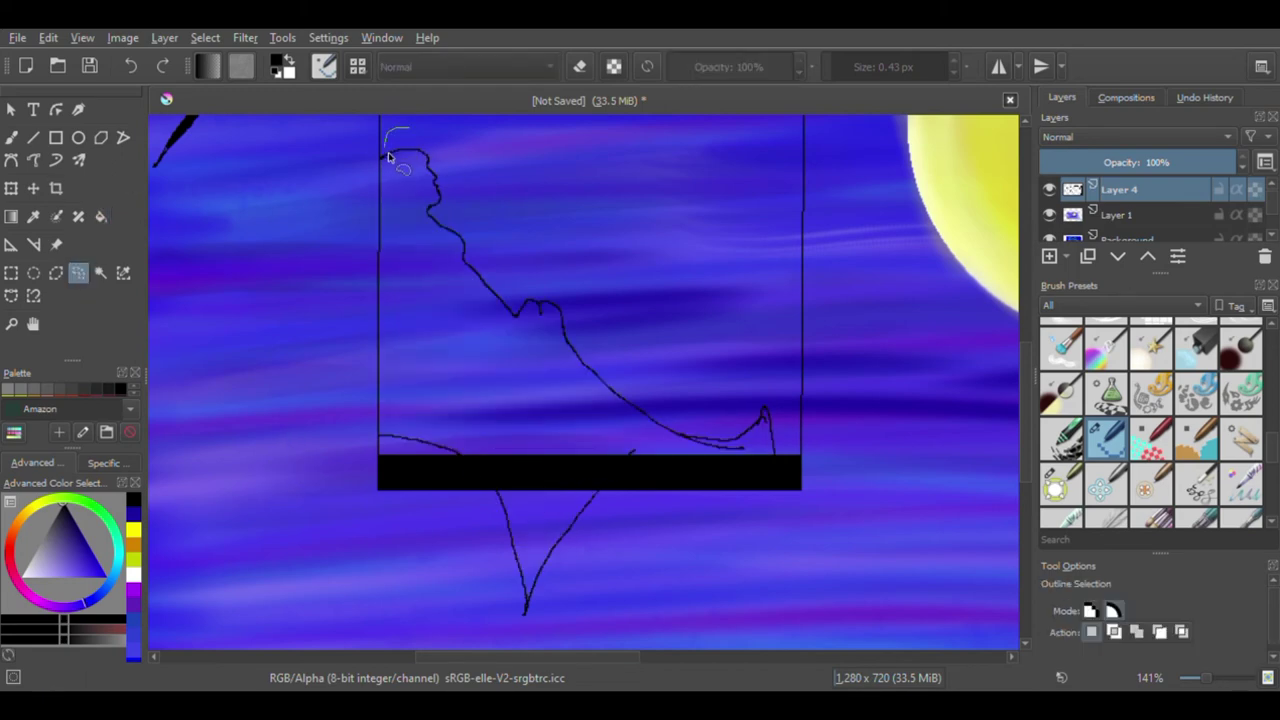
- Lasso-select the head sketch and move it down about 85 px with Transform
left_click_drag(389, 157, 430, 290)
left_click(11, 188)
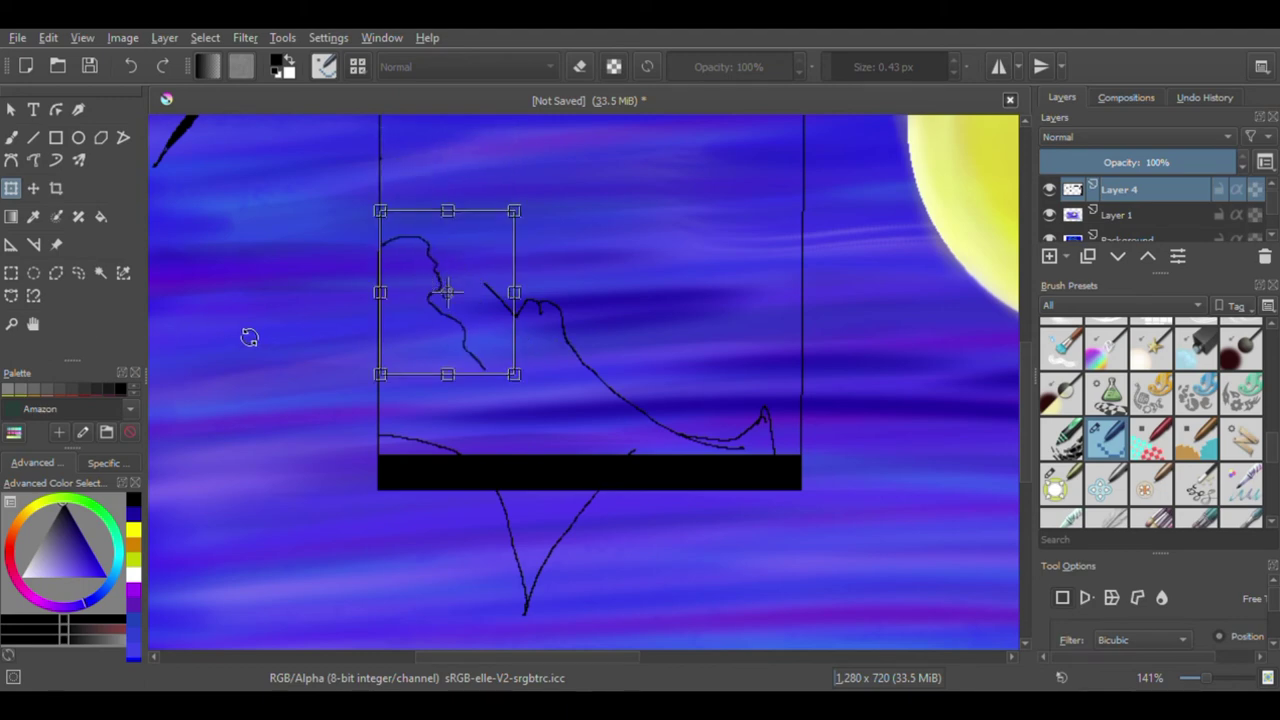
left_click(78, 272)
left_click(558, 358)
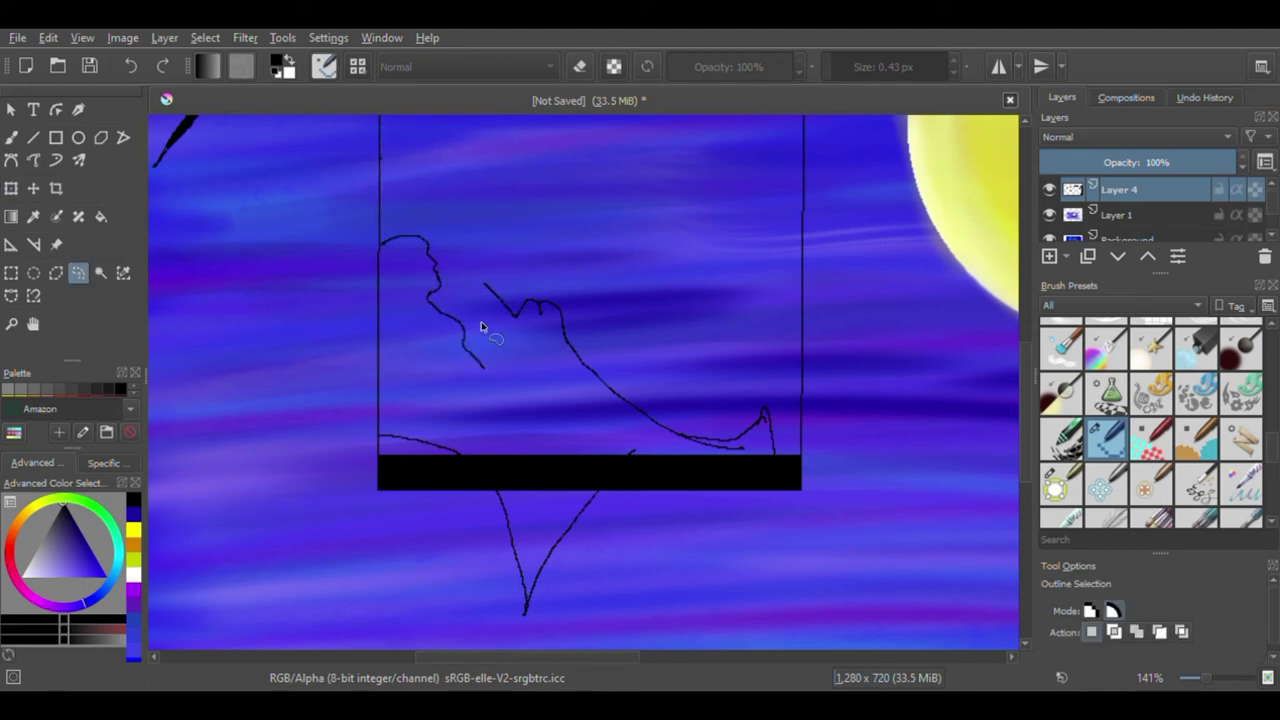
- Erase the old body and leg curve and the V strokes below the seat
key("b")
key("e")
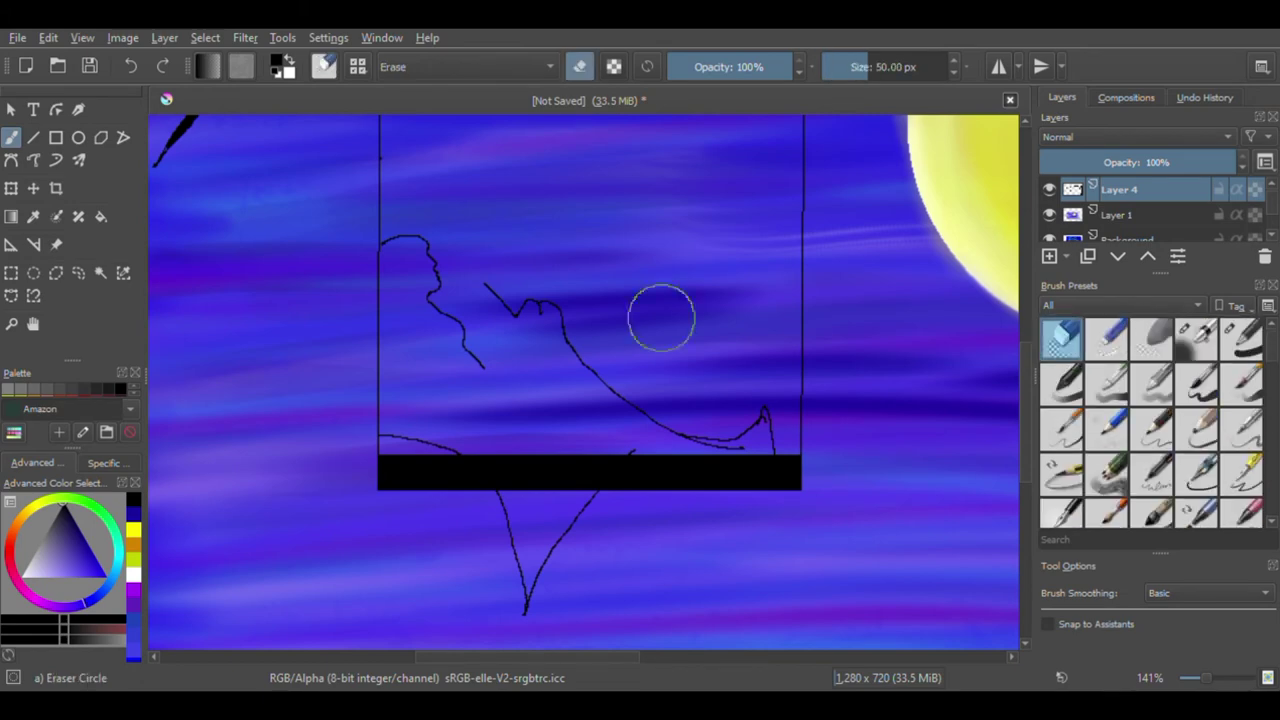
left_click_drag(542, 317, 773, 433)
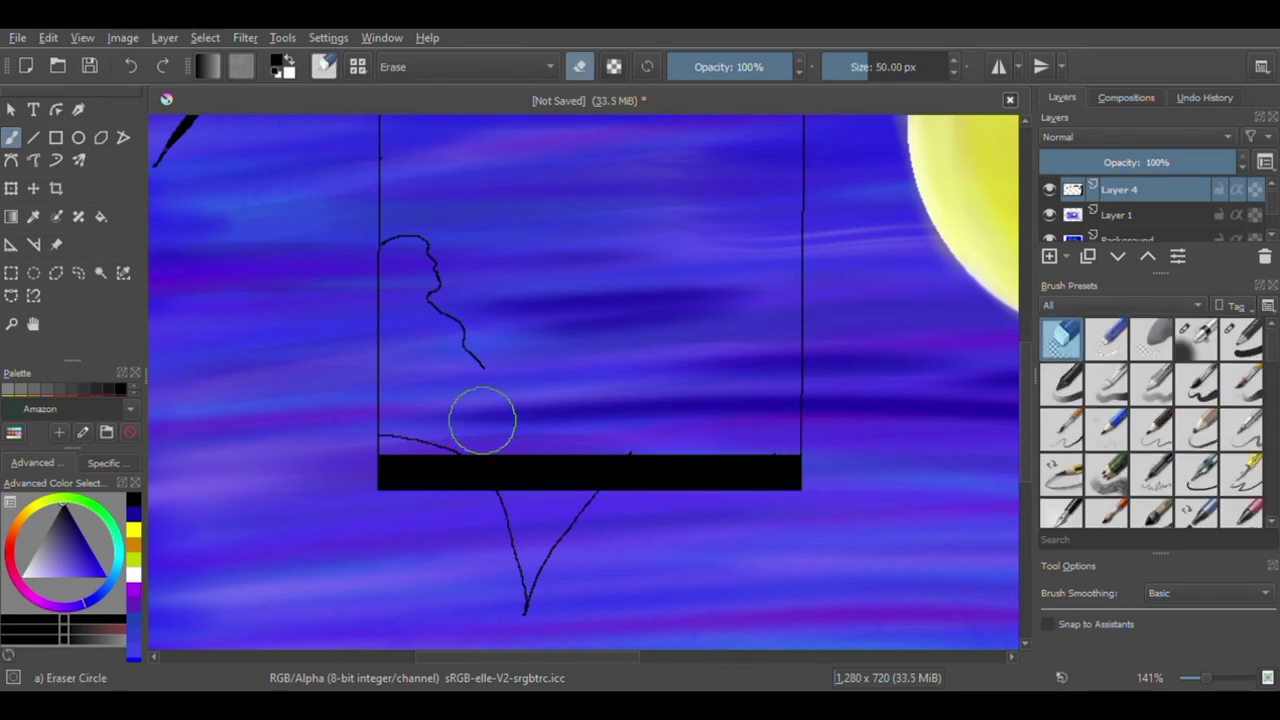
left_click_drag(574, 531, 597, 496)
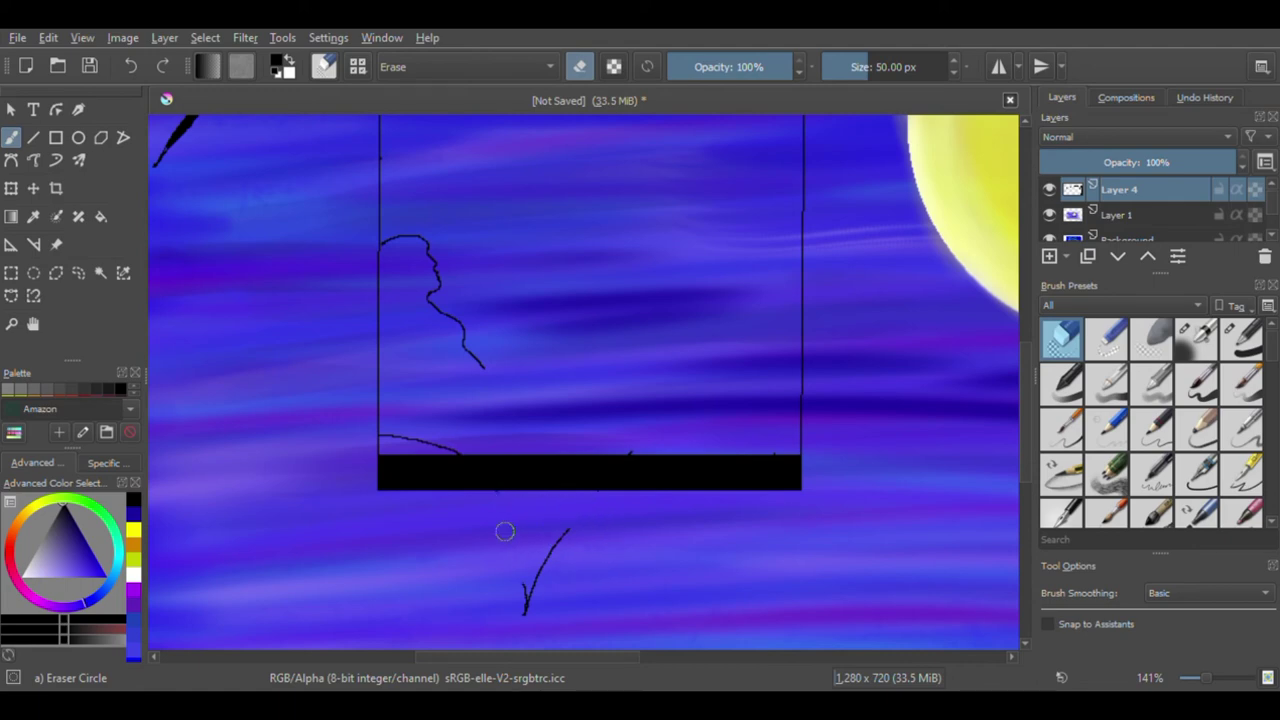
mouse_move(505, 532)
left_mouse_down()
mouse_move(643, 423)
mouse_move(480, 446)
mouse_move(386, 438)
left_mouse_up()
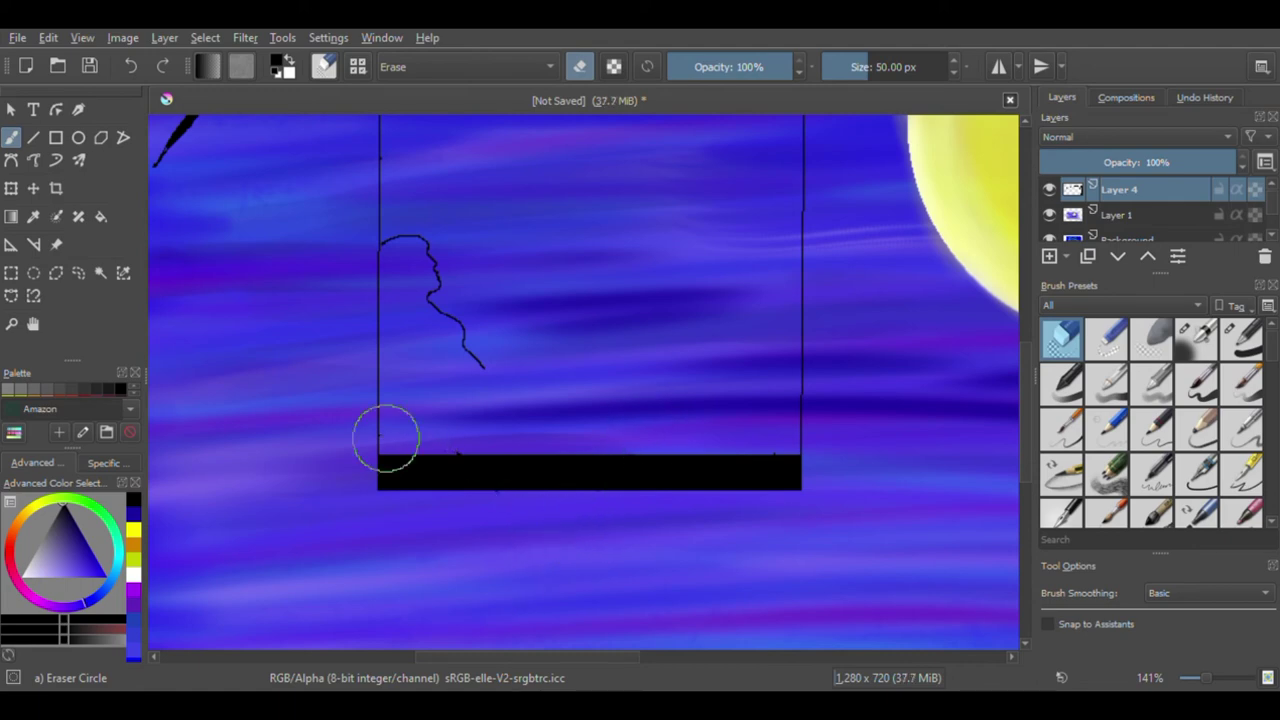
- Add Layer 5 and redraw the legs as a smoother curve with the Pixel Art brush
key("Insert")
scroll(1262, 452, "down", 5)
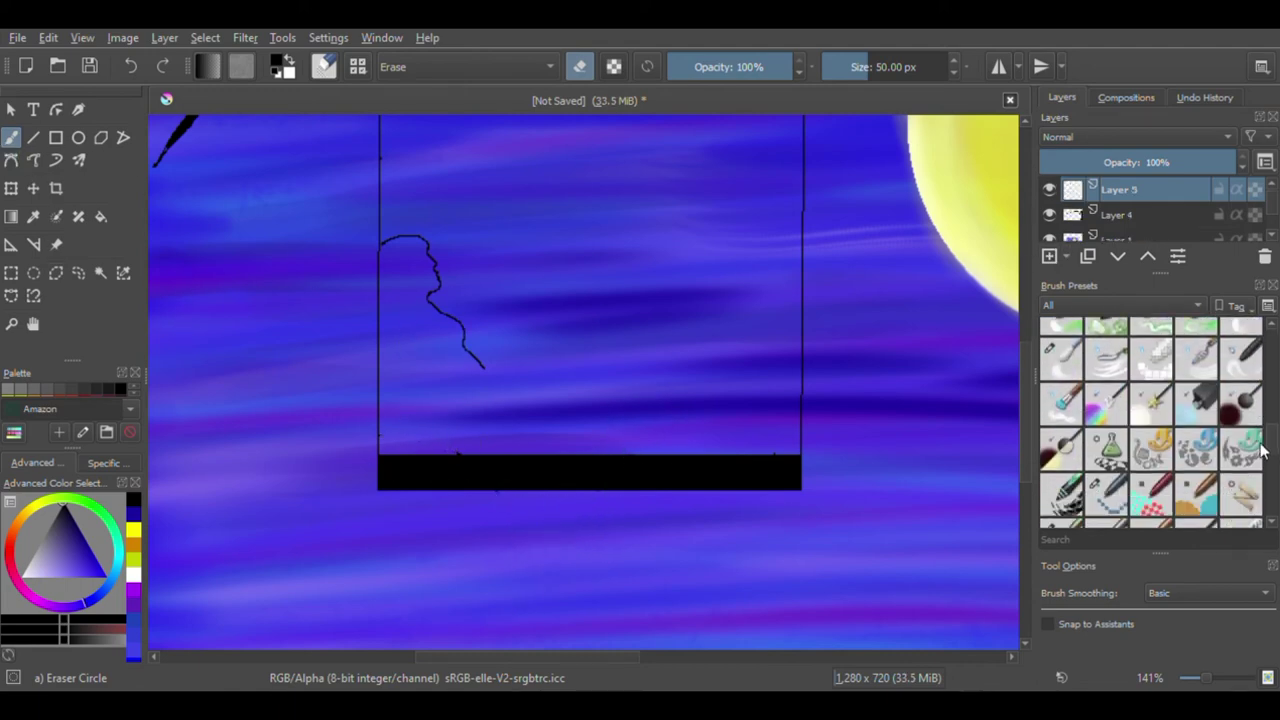
scroll(1262, 452, "down", 3)
left_click(1106, 370)
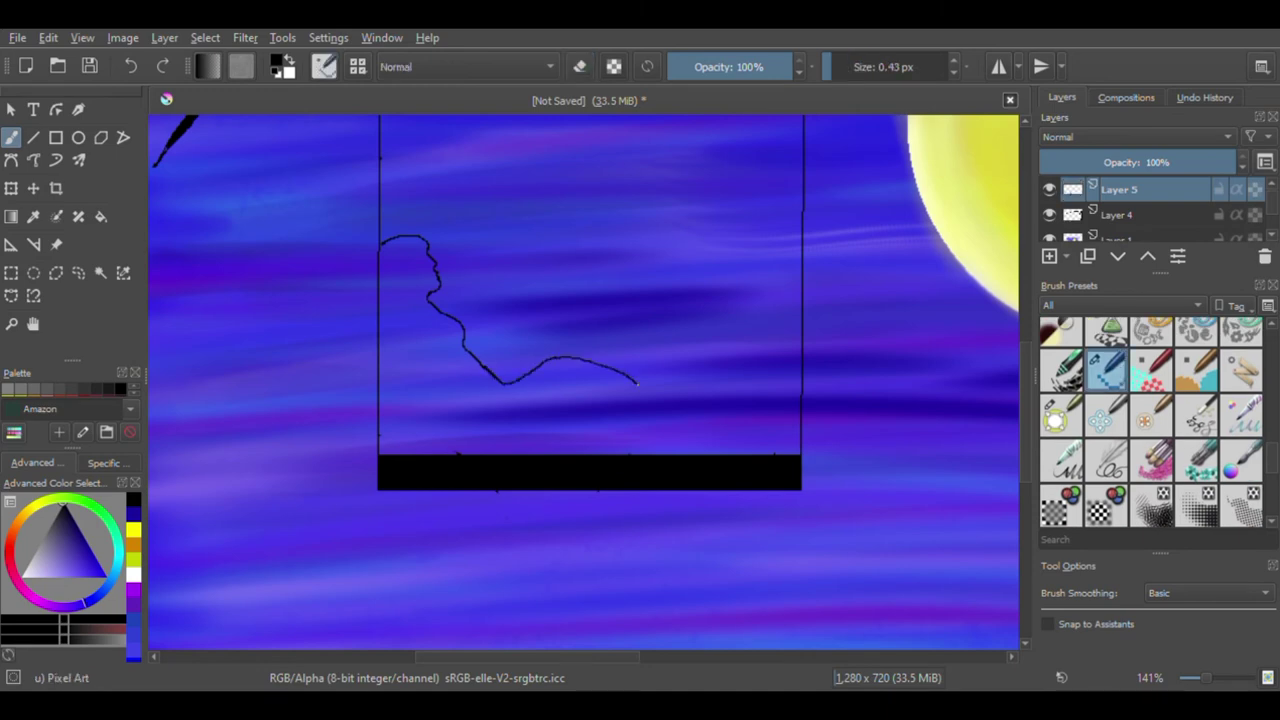
key("ctrl+z")
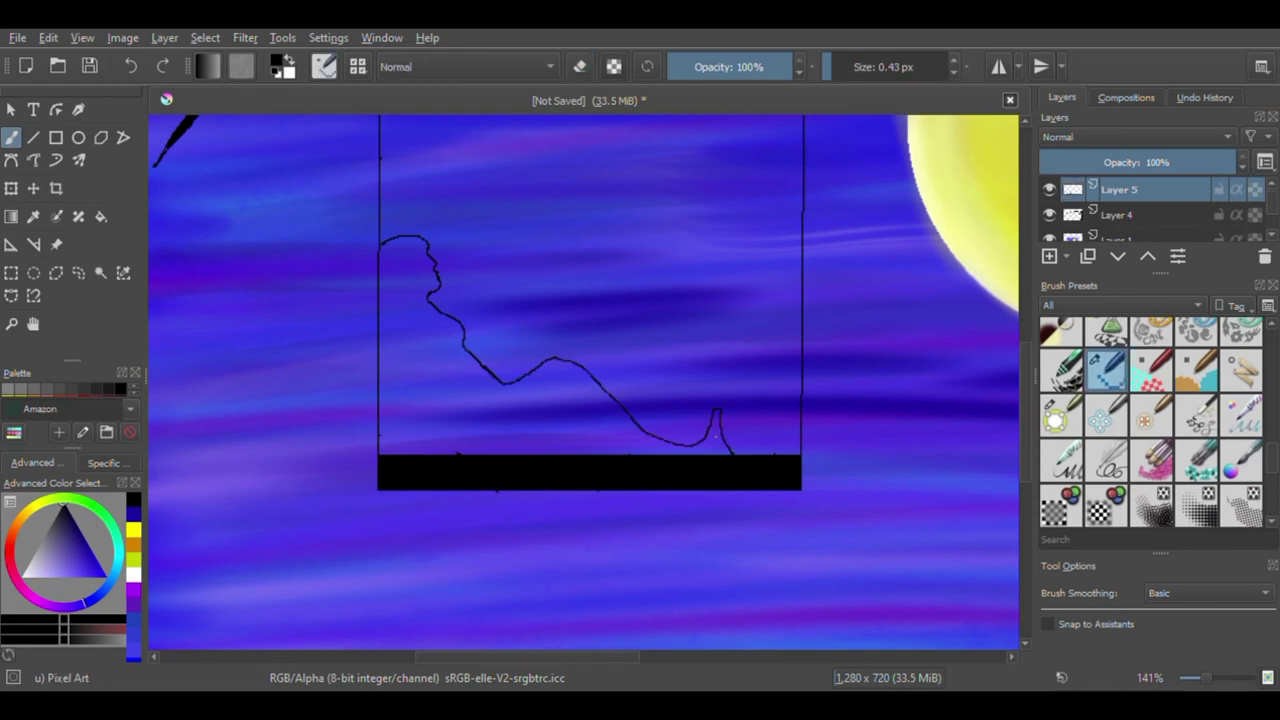
key("ctrl+z")
left_click_drag(550, 358, 675, 432)
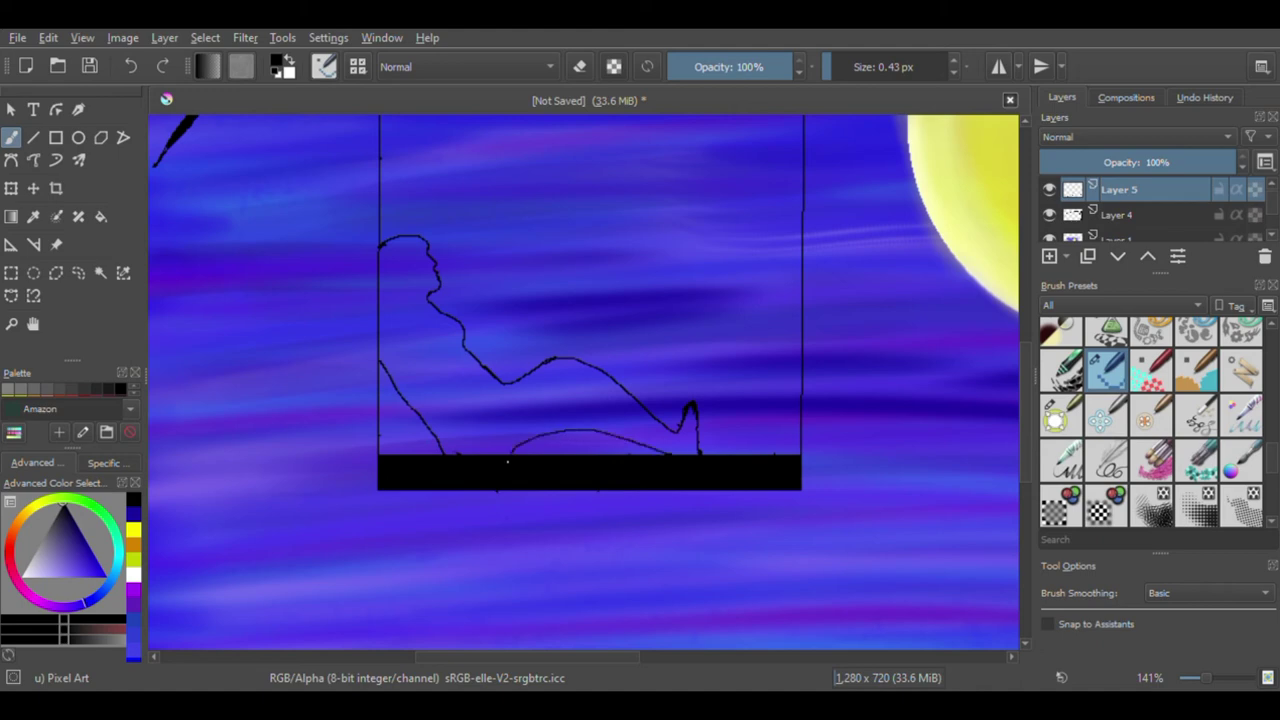
key("ctrl+z")
- Refine the figure outline, alternating between the Eraser Circle and Pixel Art brushes
scroll(1150, 420, "up", 10)
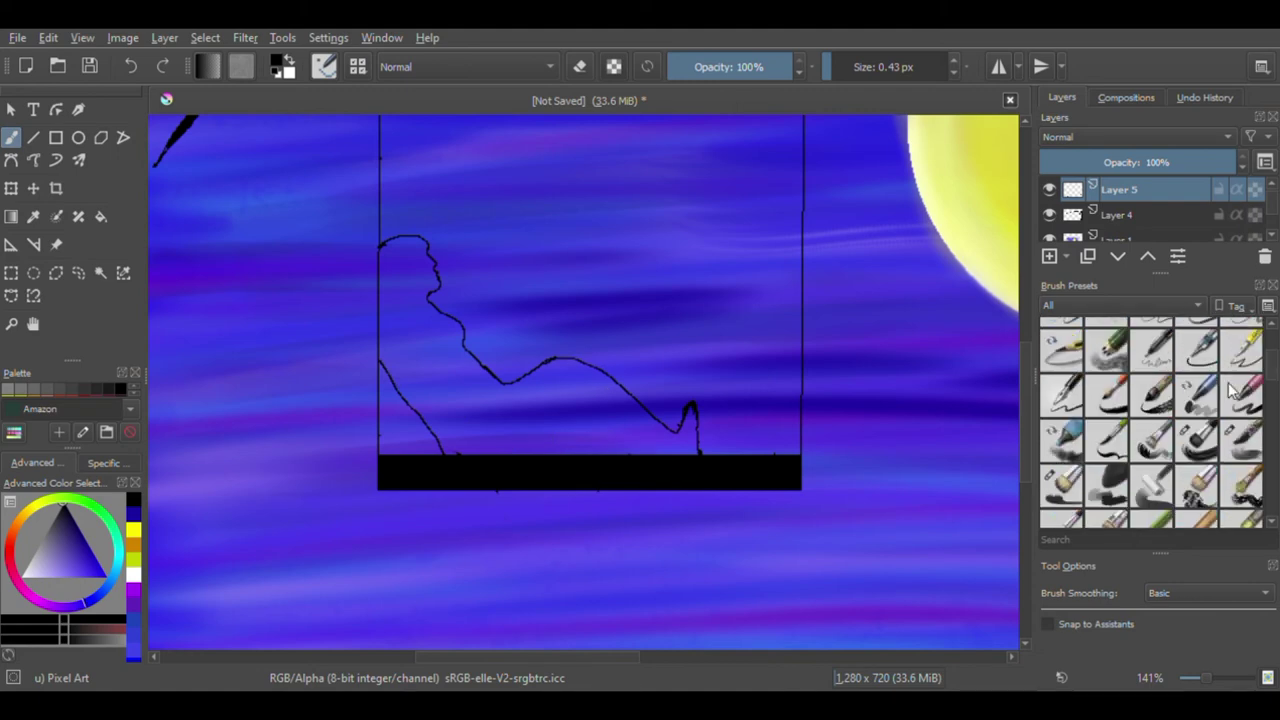
left_click(1061, 338)
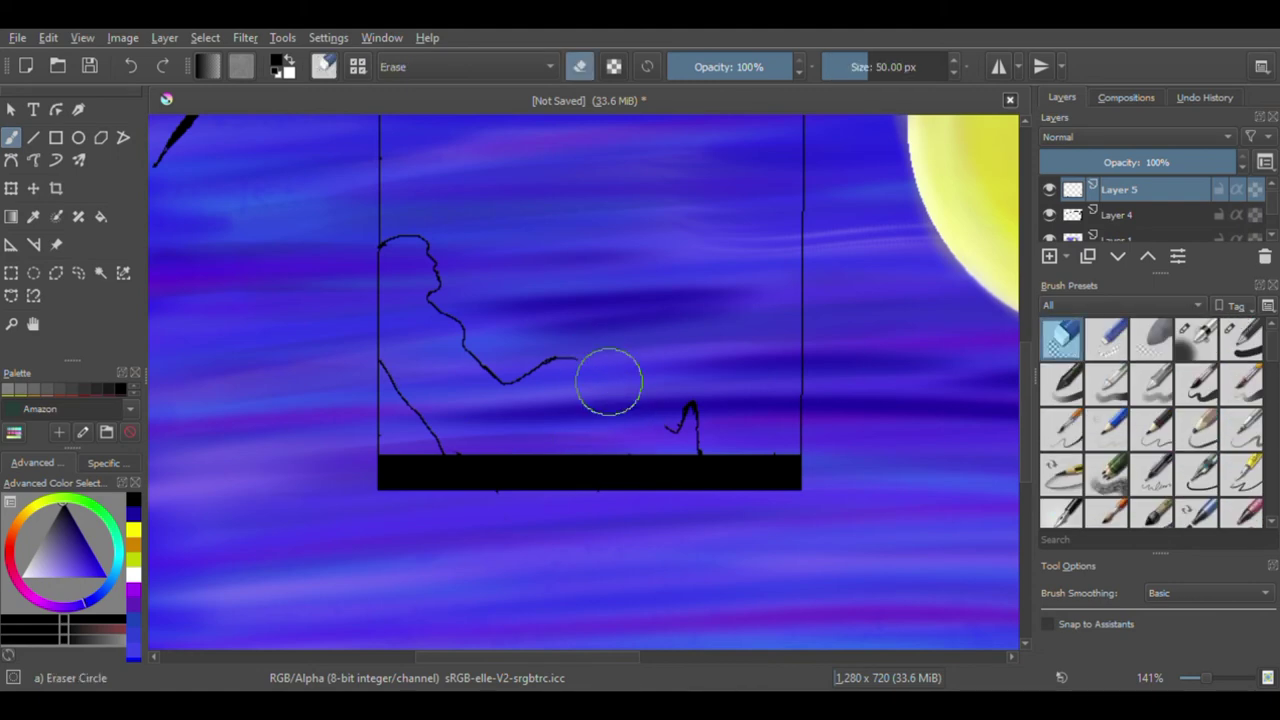
scroll(1262, 455, "down", 5)
left_click(1107, 420)
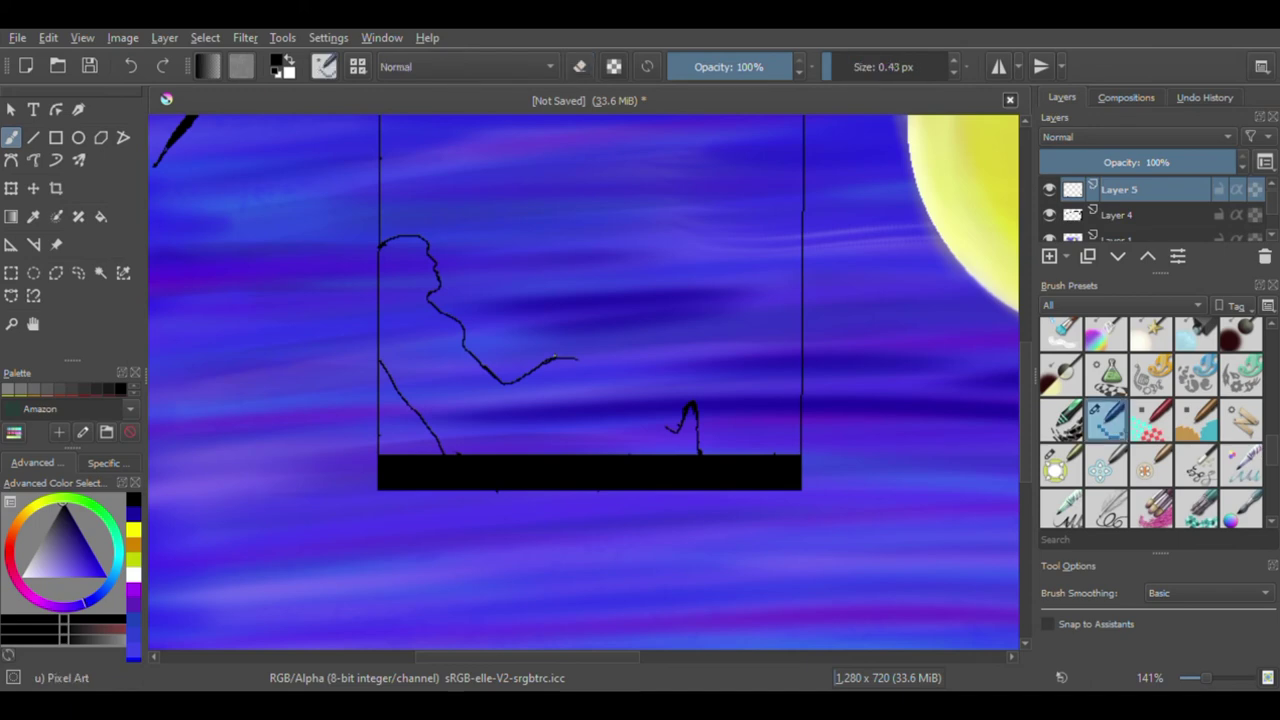
scroll(1262, 450, "up", 1)
key("/")
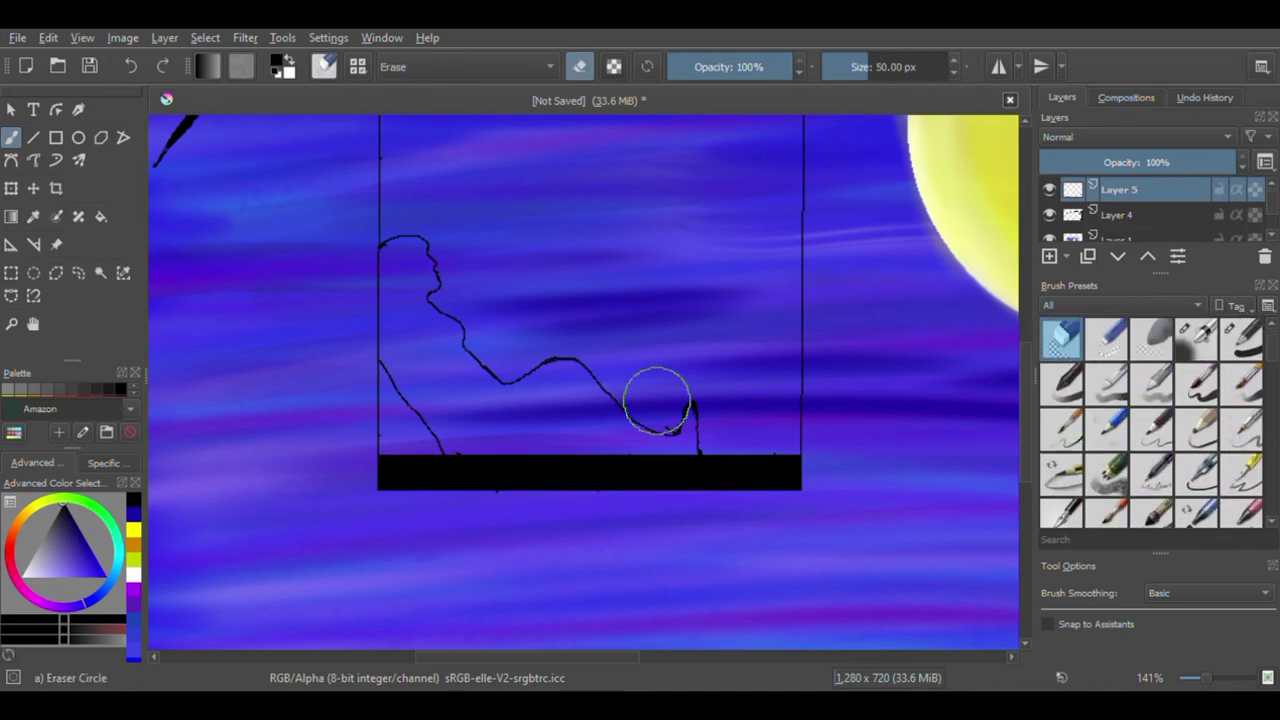
key("/")
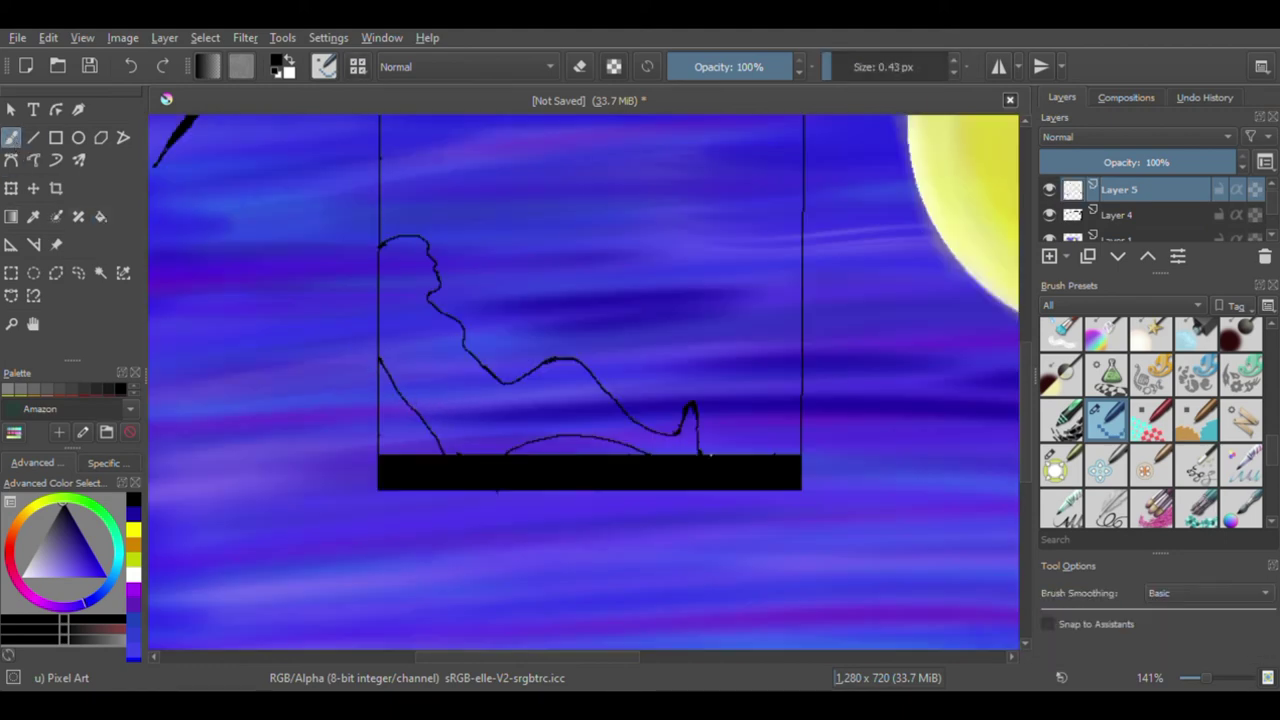
left_click(93, 228)
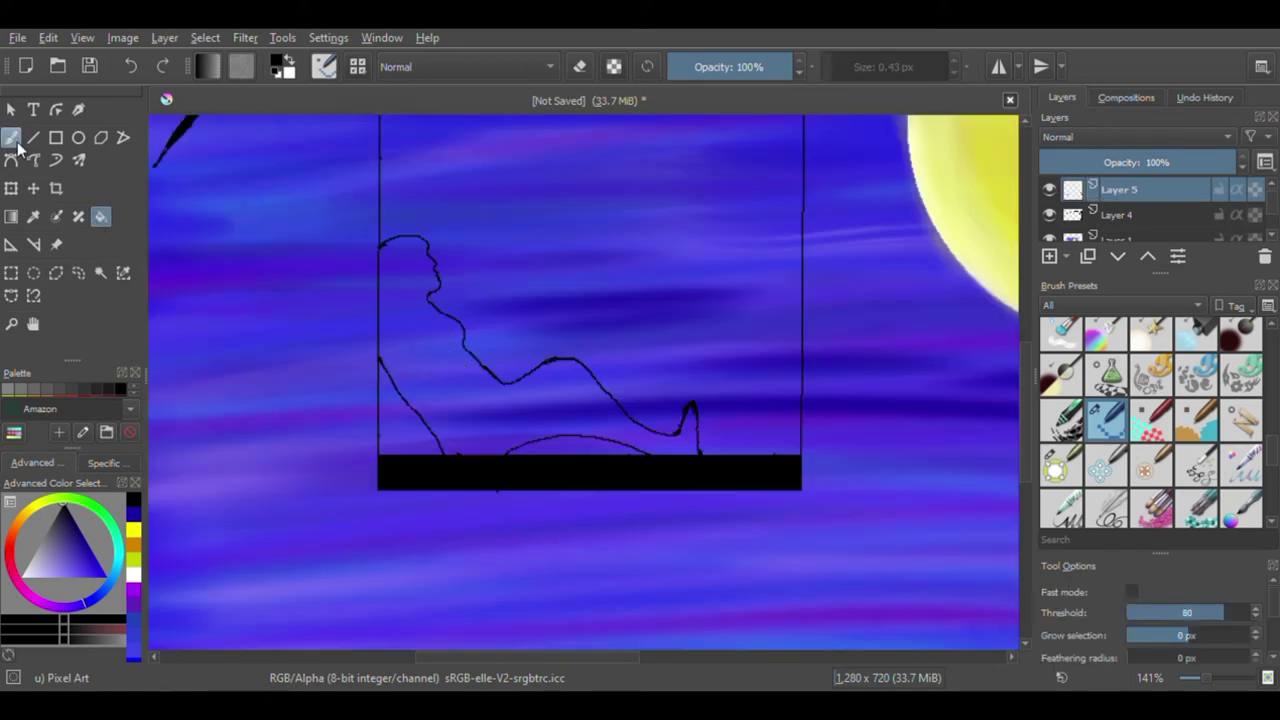
left_click(11, 137)
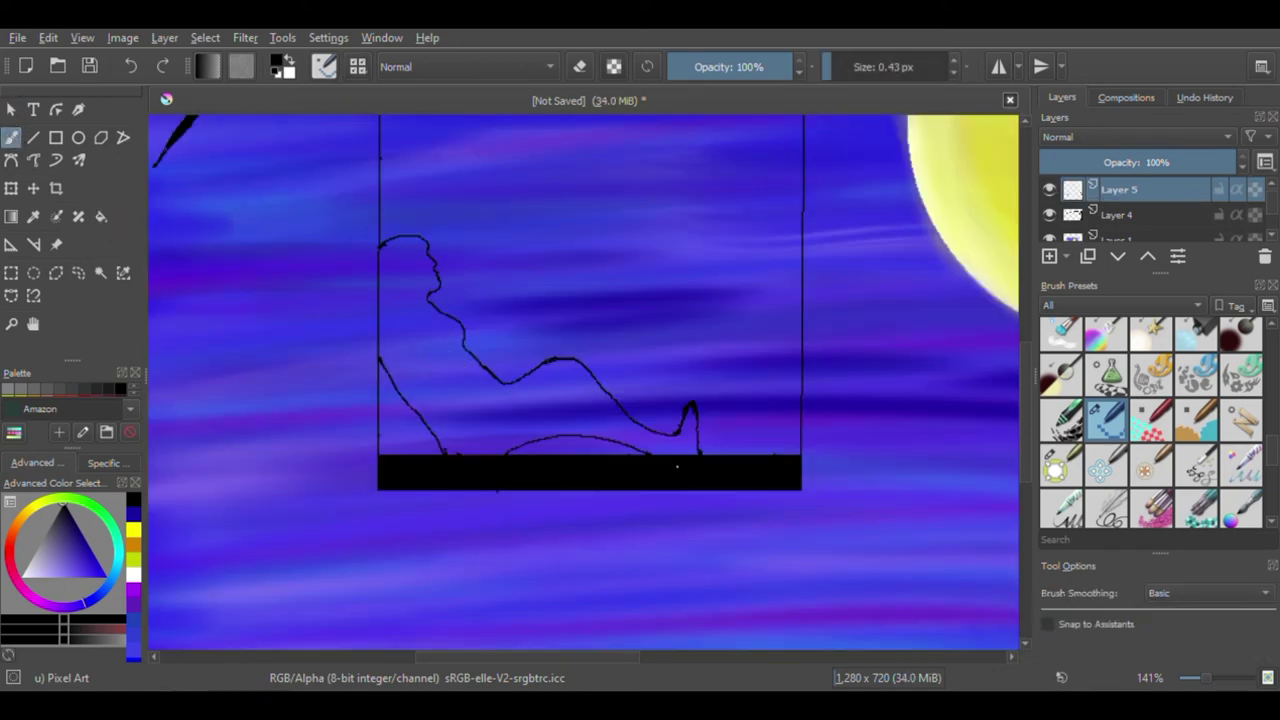
- Paint a black hand near the woman's hip with the Basic-1 brush
key("f")
scroll(523, 306, "up", 1)
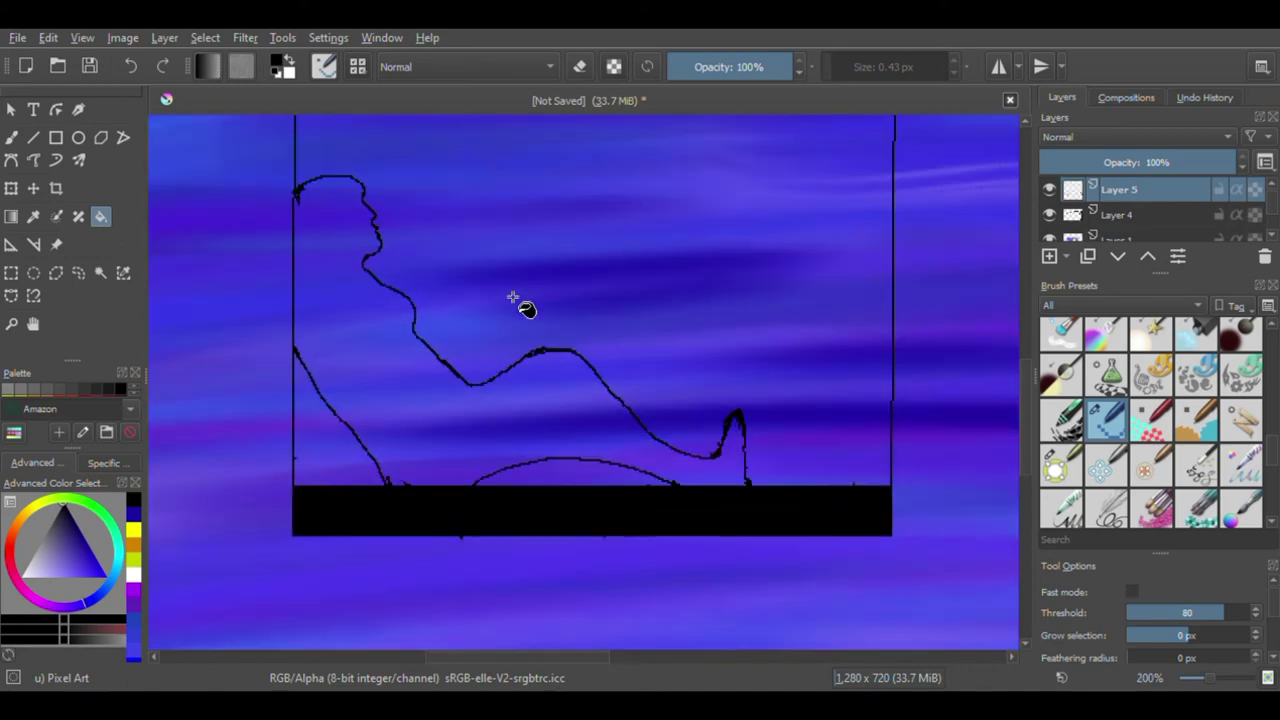
scroll(754, 334, "up", 1)
scroll(651, 442, "up", 1)
left_click_drag(643, 443, 400, 271)
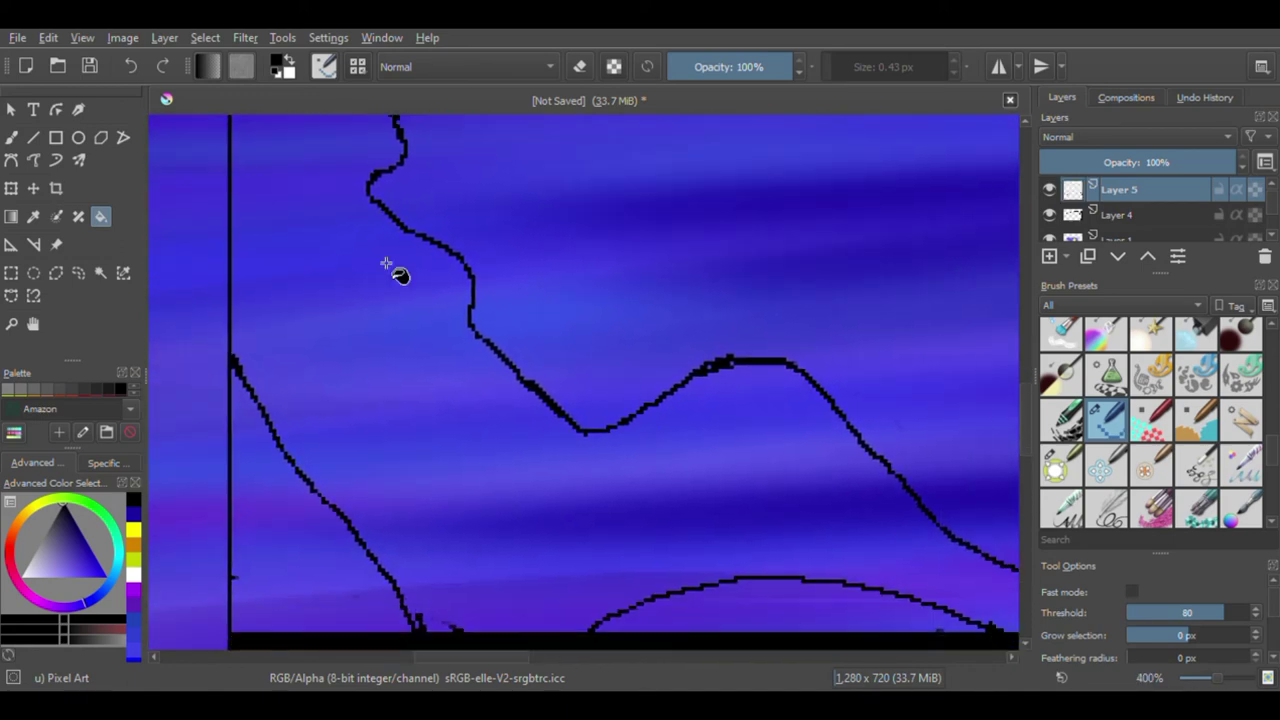
key("b")
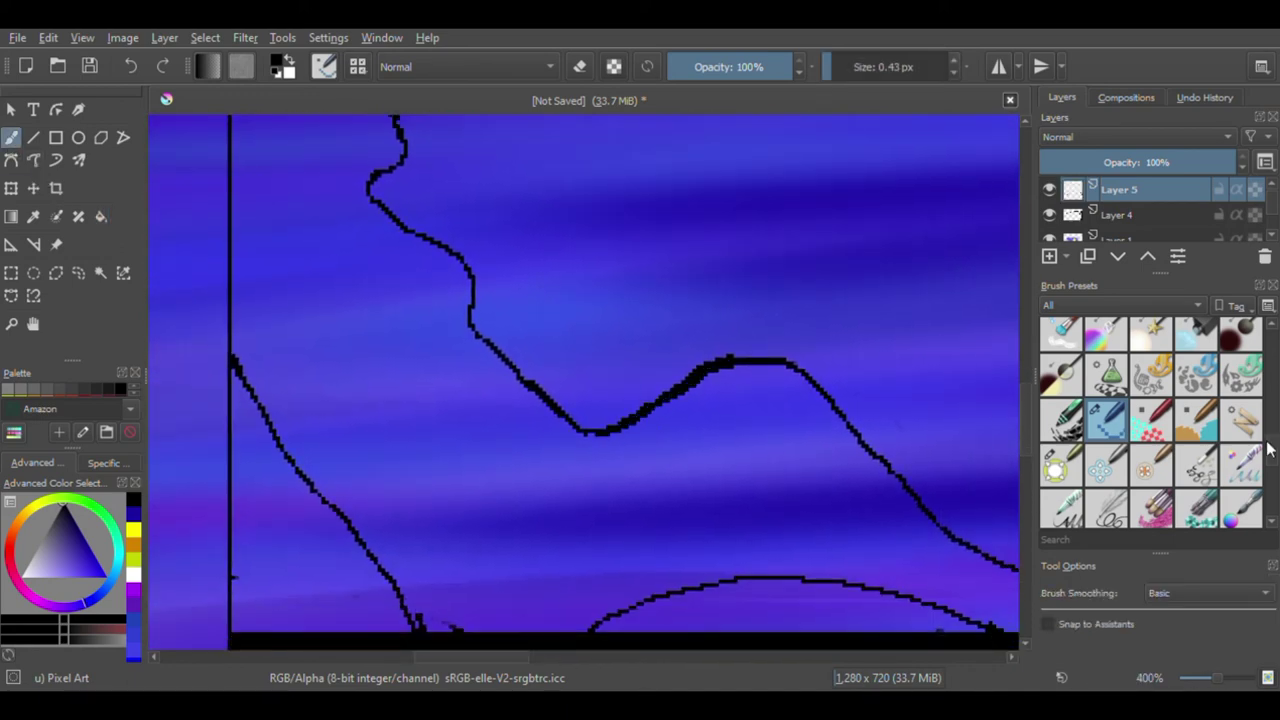
scroll(1150, 420, "up", 5)
left_click(1241, 338)
left_click_drag(665, 480, 760, 410)
mouse_move(660, 430)
left_mouse_down()
mouse_move(809, 380)
mouse_move(754, 420)
mouse_move(677, 400)
mouse_move(643, 429)
mouse_move(551, 429)
mouse_move(607, 443)
left_mouse_up()
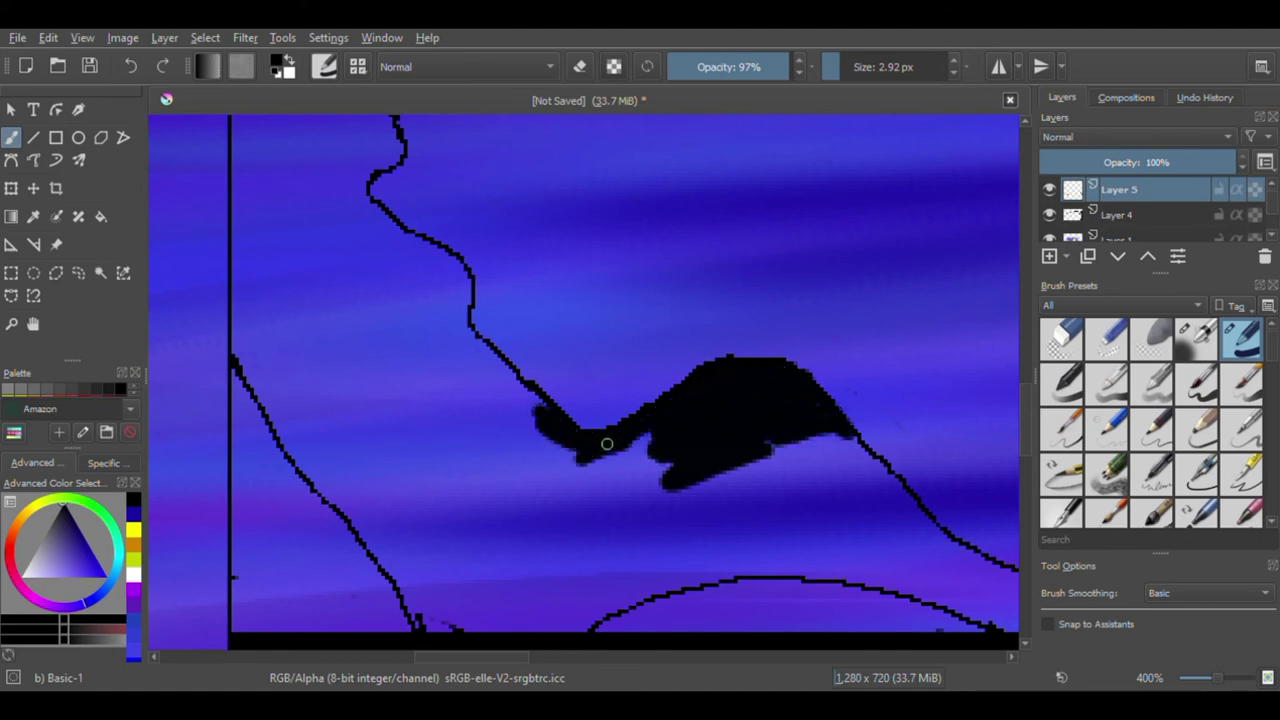
- Paint the back curve and finger shapes black, enlarging the brush to 14 px
left_click_drag(377, 377, 447, 522)
mouse_move(340, 300)
left_mouse_down()
mouse_move(386, 250)
mouse_move(465, 262)
mouse_move(382, 242)
mouse_move(414, 300)
mouse_move(478, 302)
left_mouse_up()
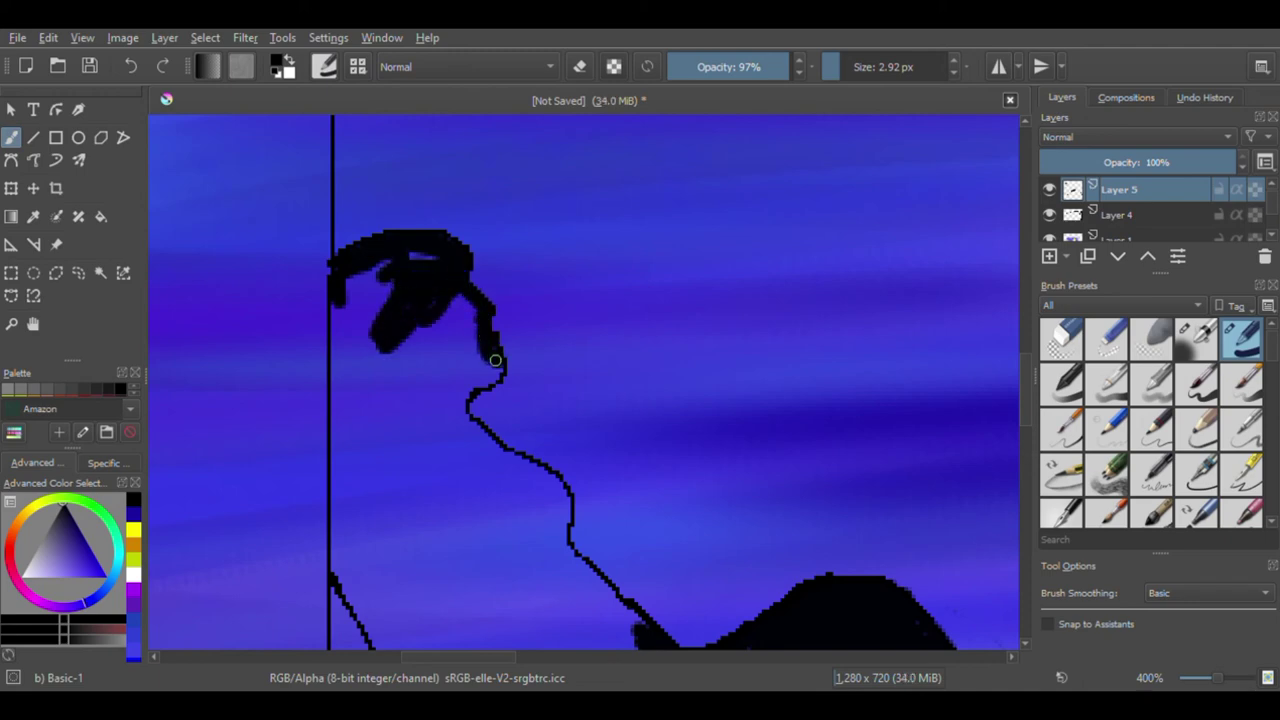
mouse_move(495, 360)
left_mouse_down()
mouse_move(477, 323)
mouse_move(346, 346)
mouse_move(458, 395)
mouse_move(380, 294)
mouse_move(380, 394)
mouse_move(358, 345)
mouse_move(360, 523)
mouse_move(463, 543)
left_mouse_up()
left_click(857, 67)
scroll(463, 543, "down", 3)
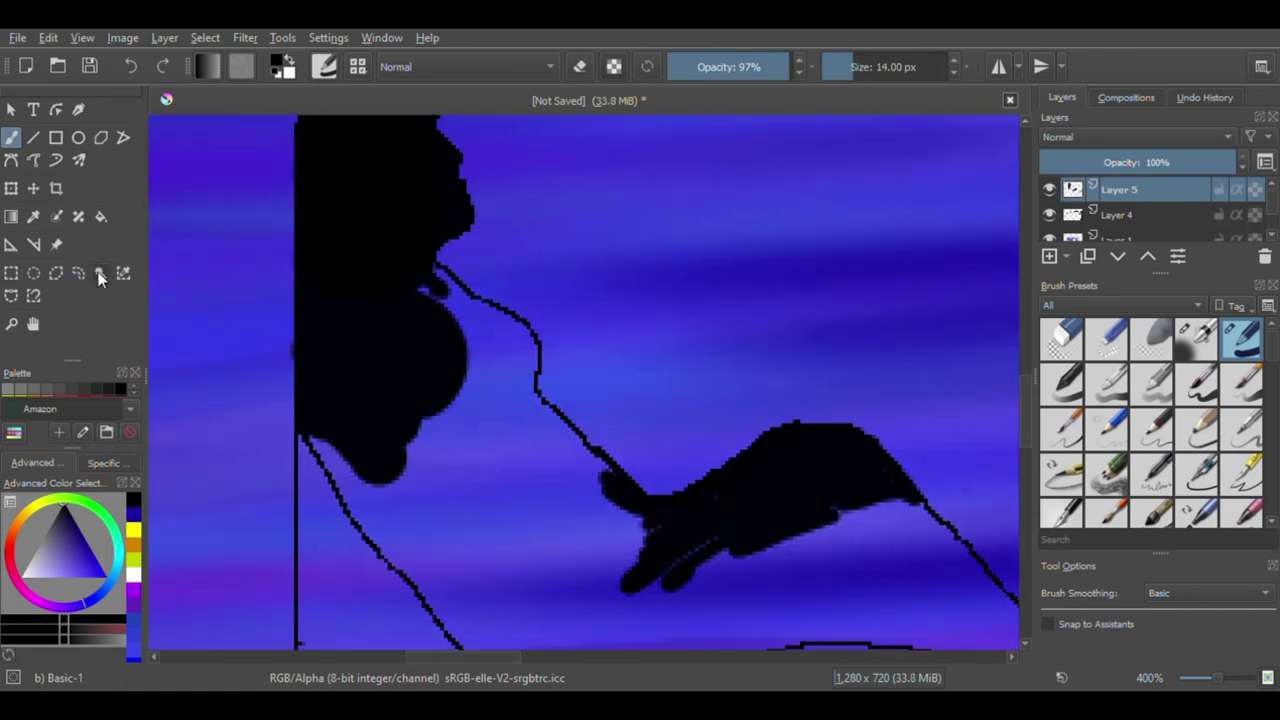
- Select the black shapes with similar-colour and contiguous-area selection, then clear the selection
left_click(100, 273)
left_click(489, 460)
key("ctrl+r")
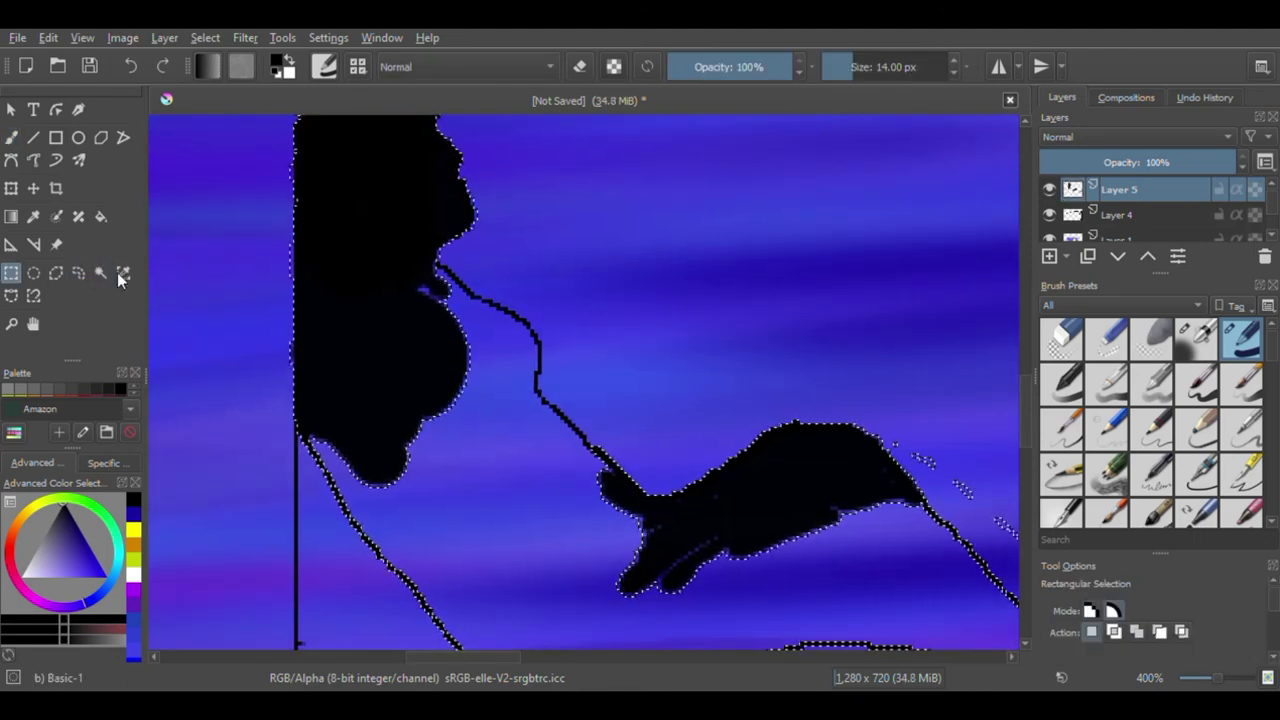
key("ctrl+shift+a")
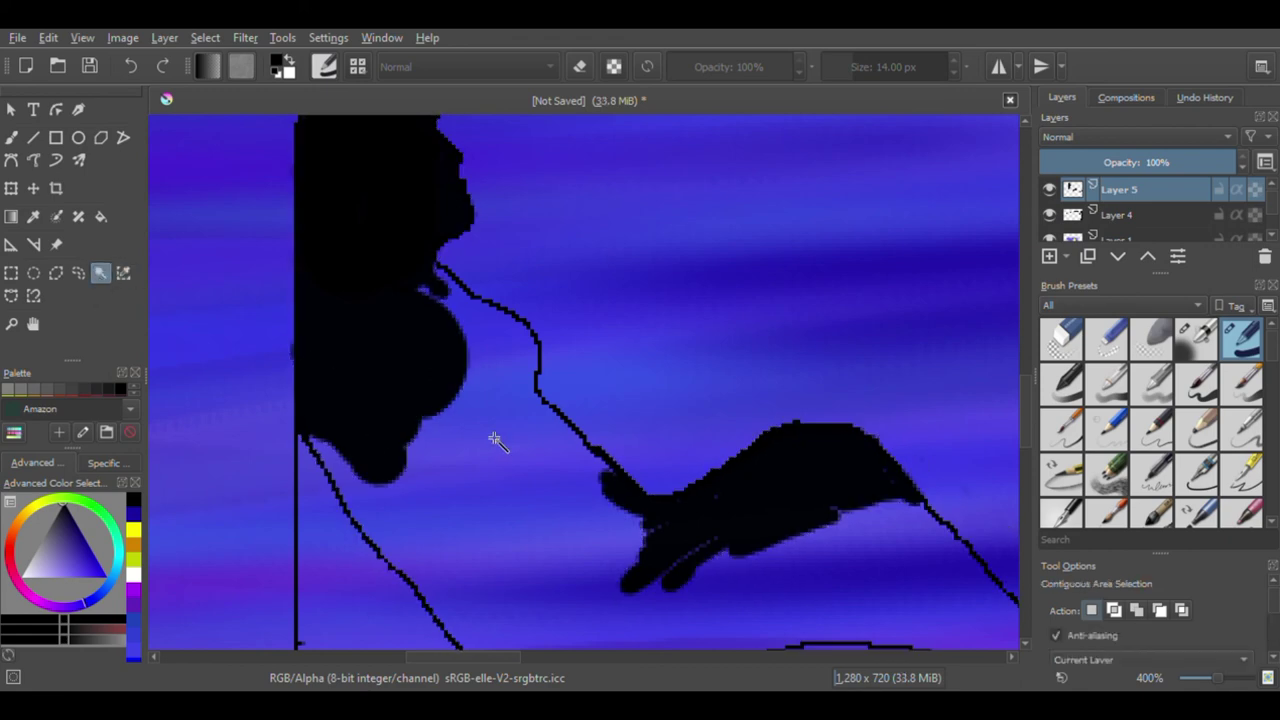
left_click(495, 440)
key("ctrl+shift+a")
left_click(463, 346)
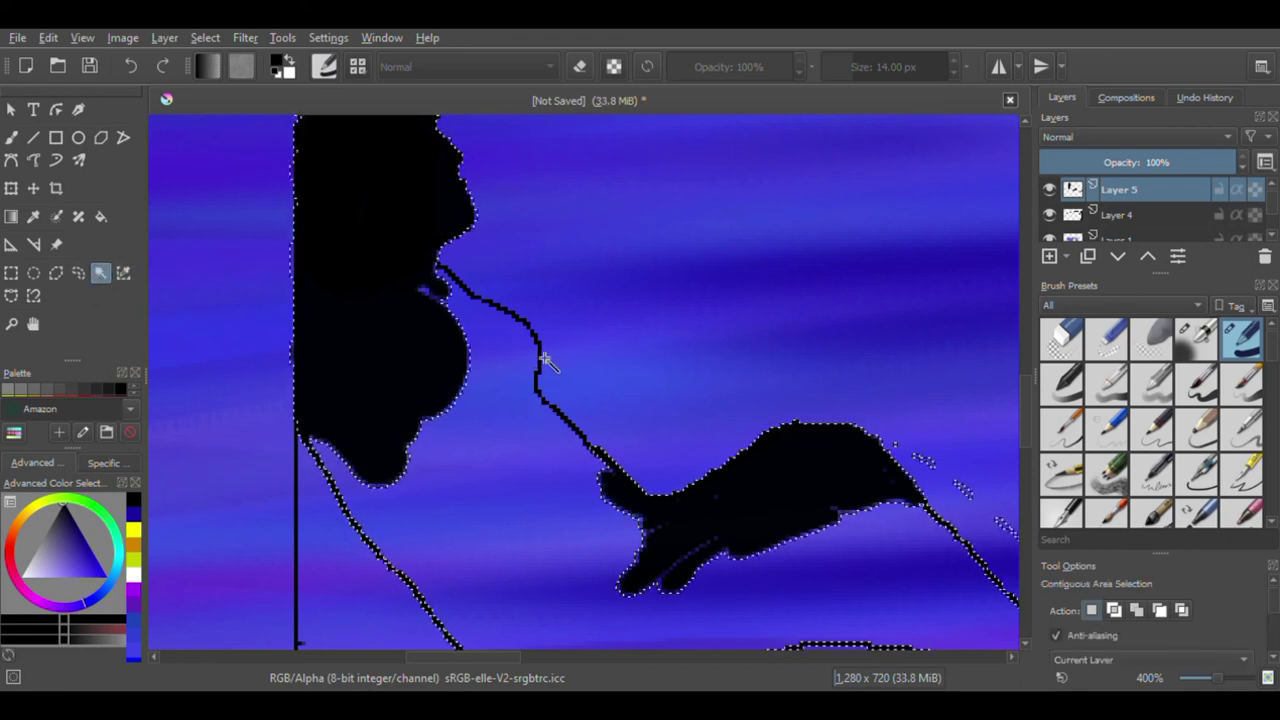
key("ctrl+shift+a")
key("b")
- Fill in the body below the face solid black, merging it into one silhouette
mouse_move(505, 320)
left_mouse_down()
mouse_move(480, 410)
mouse_move(489, 334)
mouse_move(437, 297)
mouse_move(546, 446)
mouse_move(503, 524)
mouse_move(480, 451)
mouse_move(391, 466)
mouse_move(574, 523)
mouse_move(452, 484)
mouse_move(829, 374)
mouse_move(629, 497)
mouse_move(709, 477)
mouse_move(951, 523)
mouse_move(886, 409)
mouse_move(909, 480)
left_mouse_up()
key("[")
key("[")
key("[")
mouse_move(790, 440)
left_mouse_down()
mouse_move(752, 479)
mouse_move(851, 371)
mouse_move(786, 454)
left_mouse_up()
left_click_drag(386, 359, 586, 429)
- Trim the silhouette's edges with a 6.65 px eraser and zoom out to view it
key("/")
key("[")
key("[")
key("[")
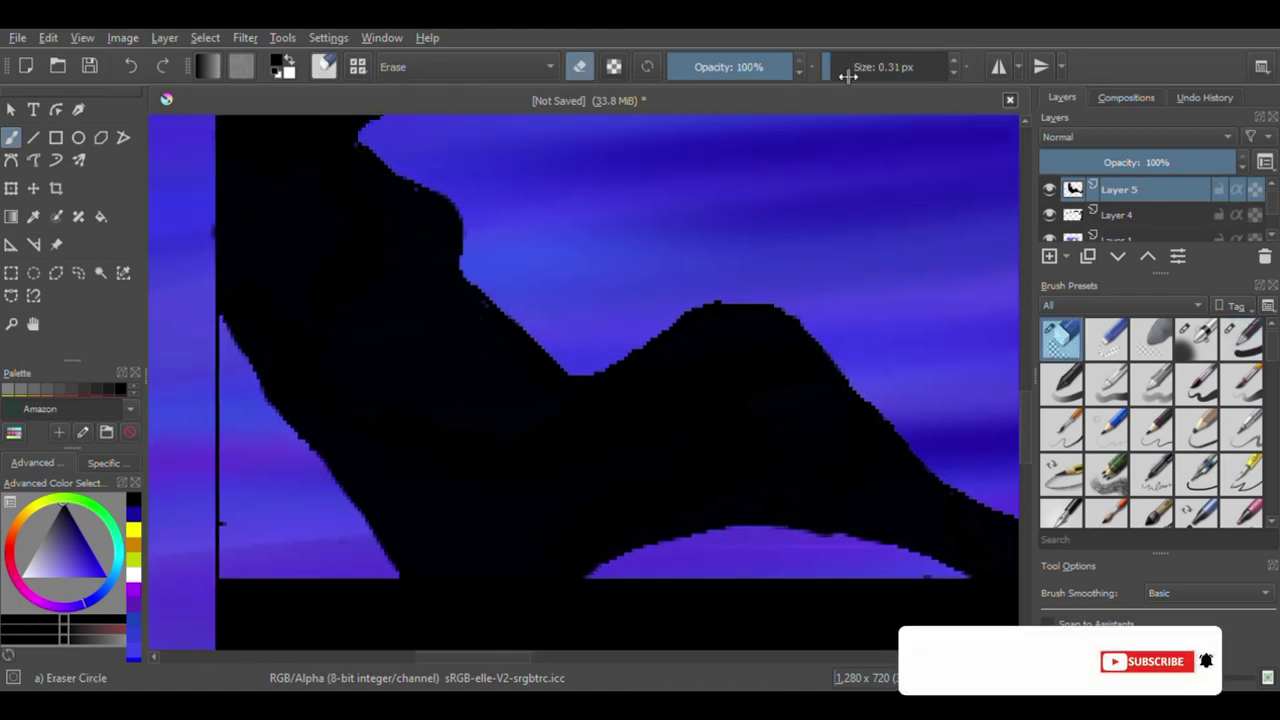
left_click_drag(468, 282, 523, 336)
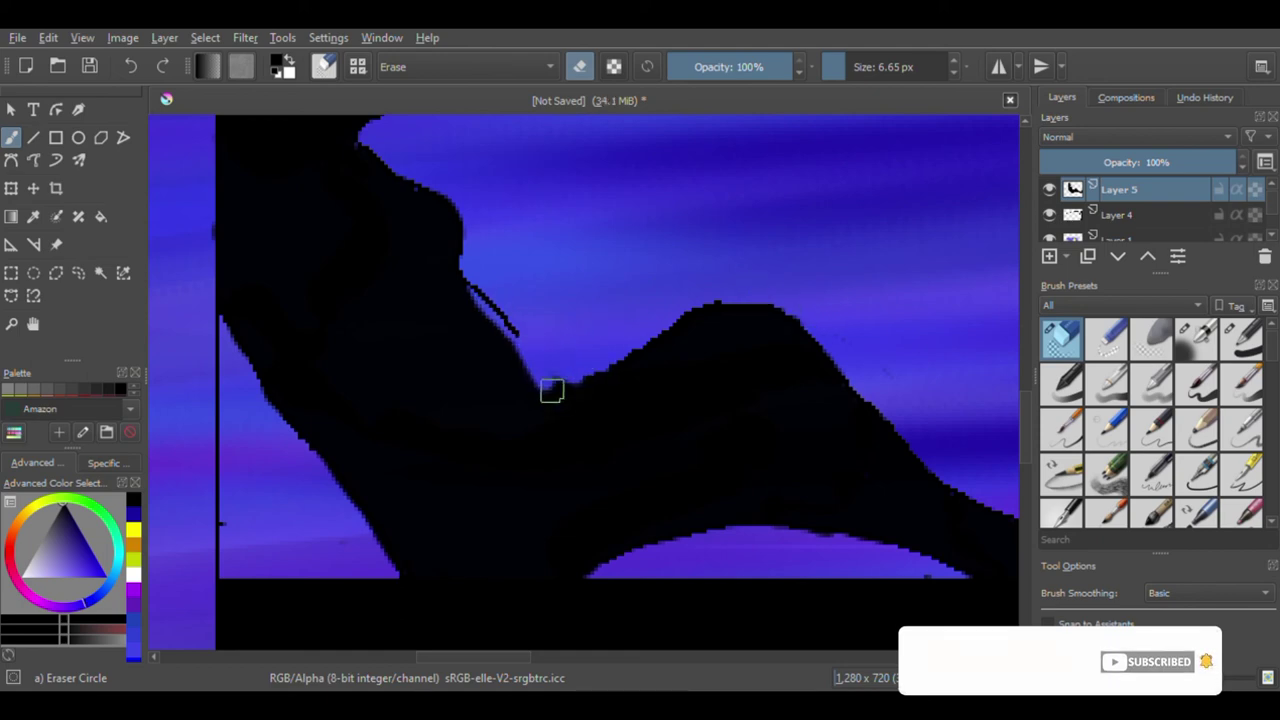
left_click_drag(551, 389, 663, 314)
key("ctrl+z")
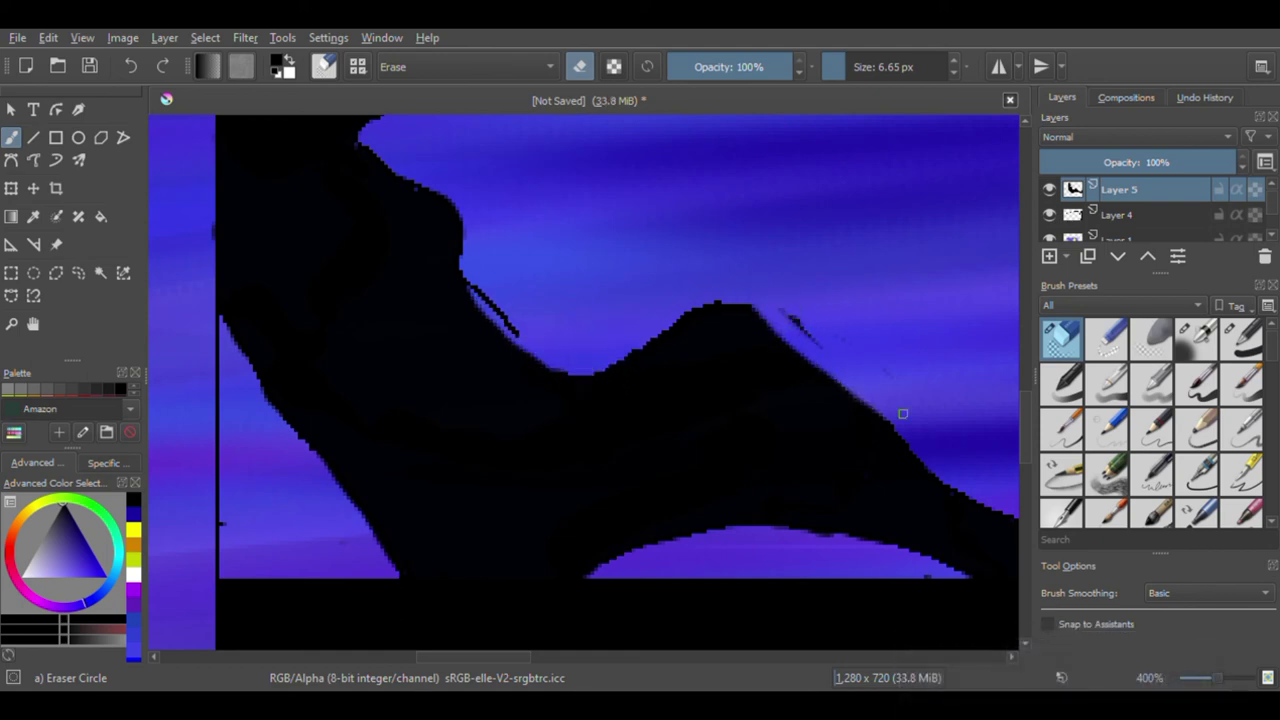
key("minus")
key("minus")
key("minus")
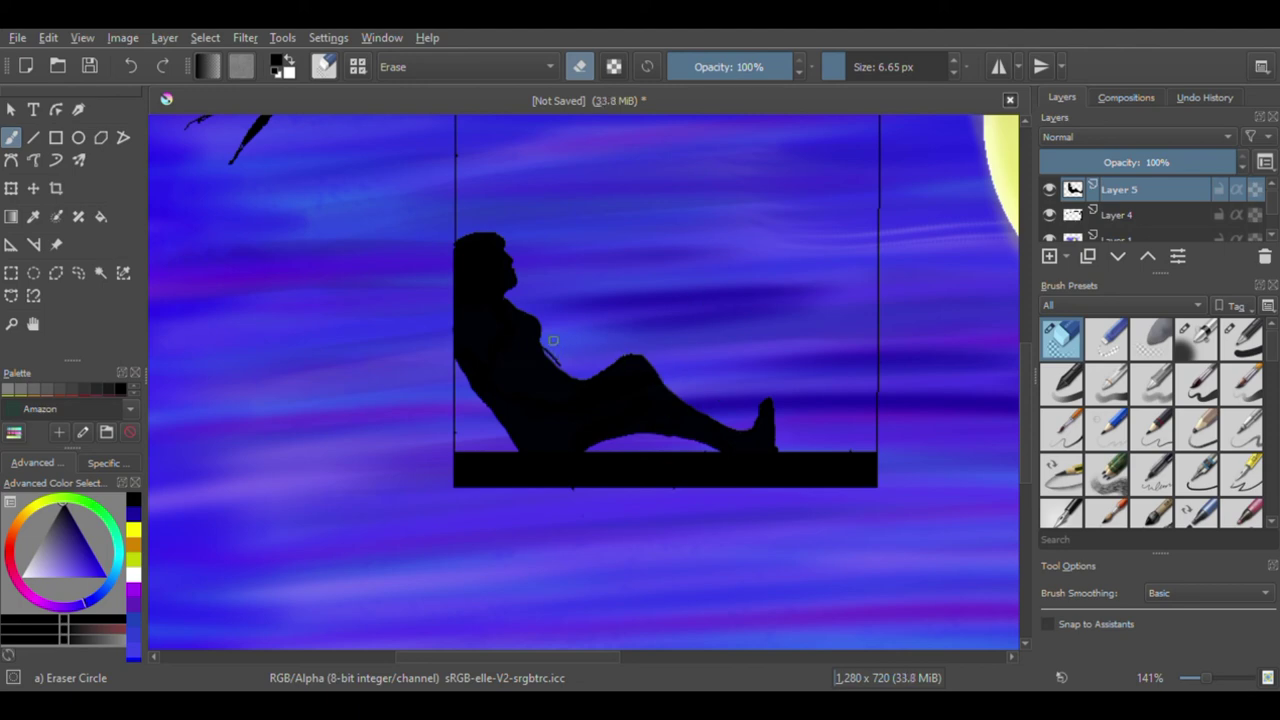
- Extend the dark arm stroke in black, undoing an extra stroke below the seat
key("slash")
left_click_drag(540, 350, 609, 365)
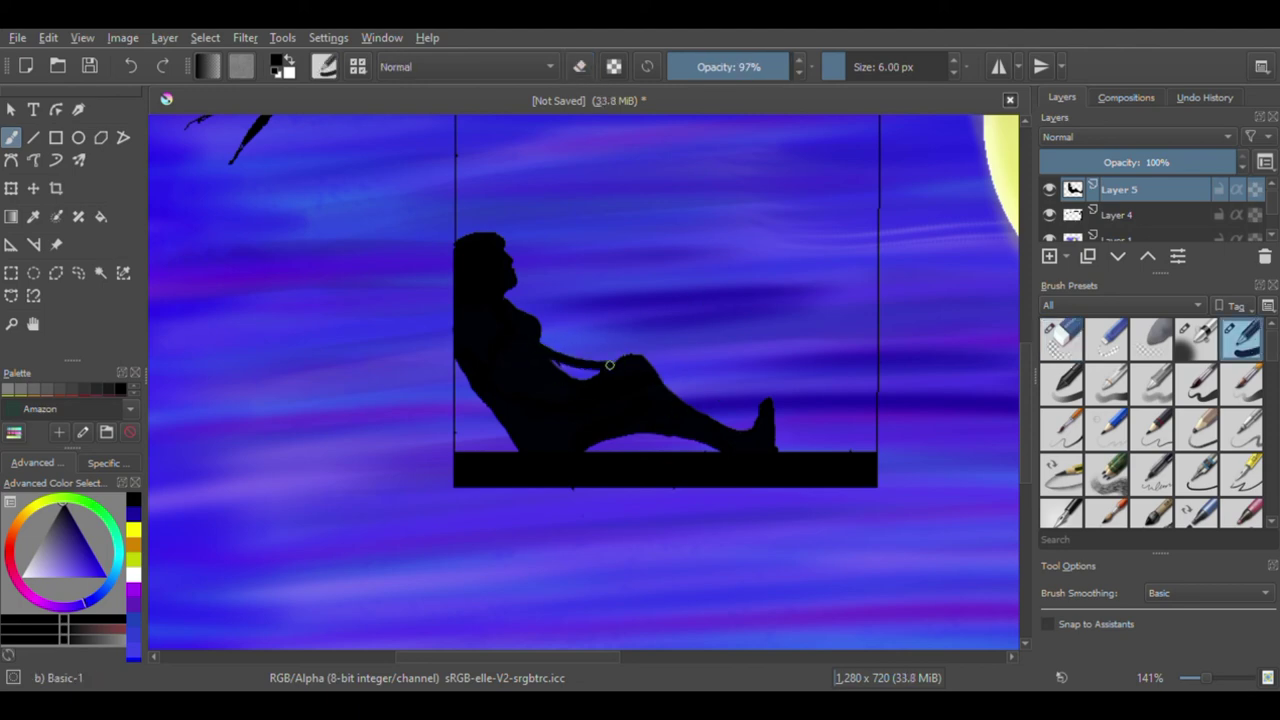
mouse_move(614, 488)
left_mouse_down()
mouse_move(597, 530)
mouse_move(556, 562)
left_mouse_up()
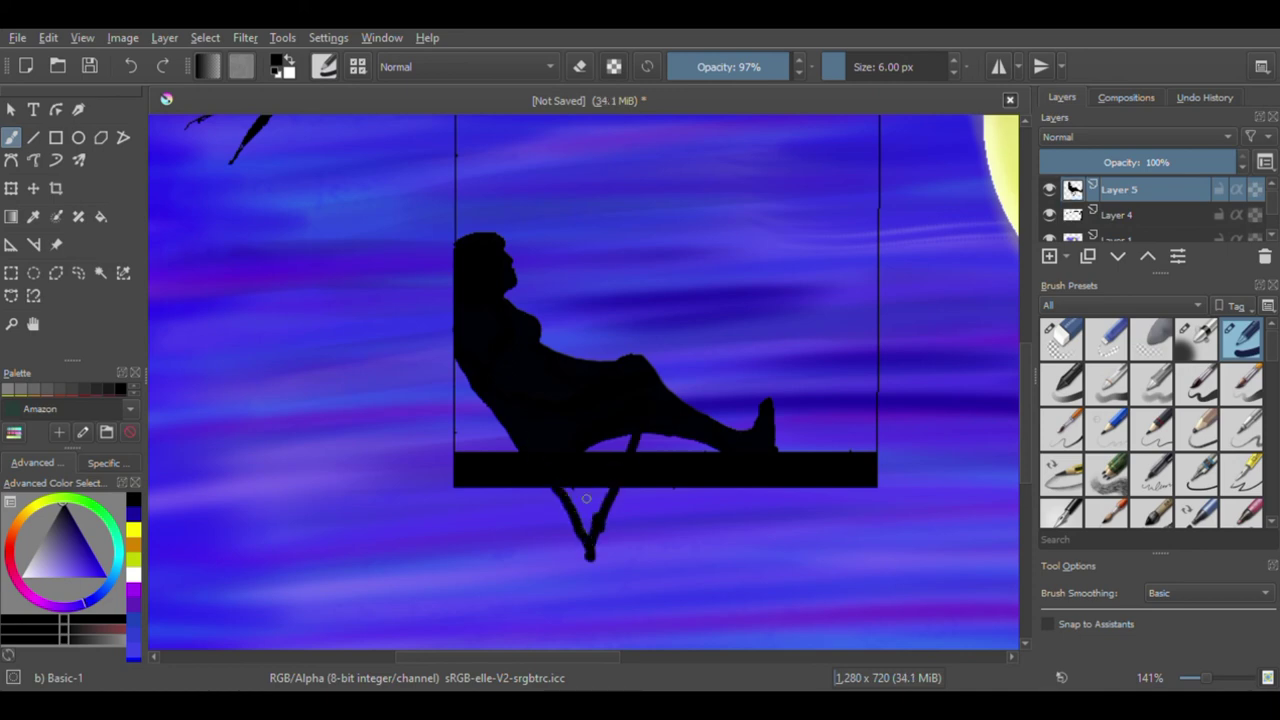
key("ctrl+z")
- Fill the triangle beneath the swing seat with black using the Fill tool
scroll(1262, 420, "down", 5)
scroll(1262, 420, "down", 3)
left_click(1106, 395)
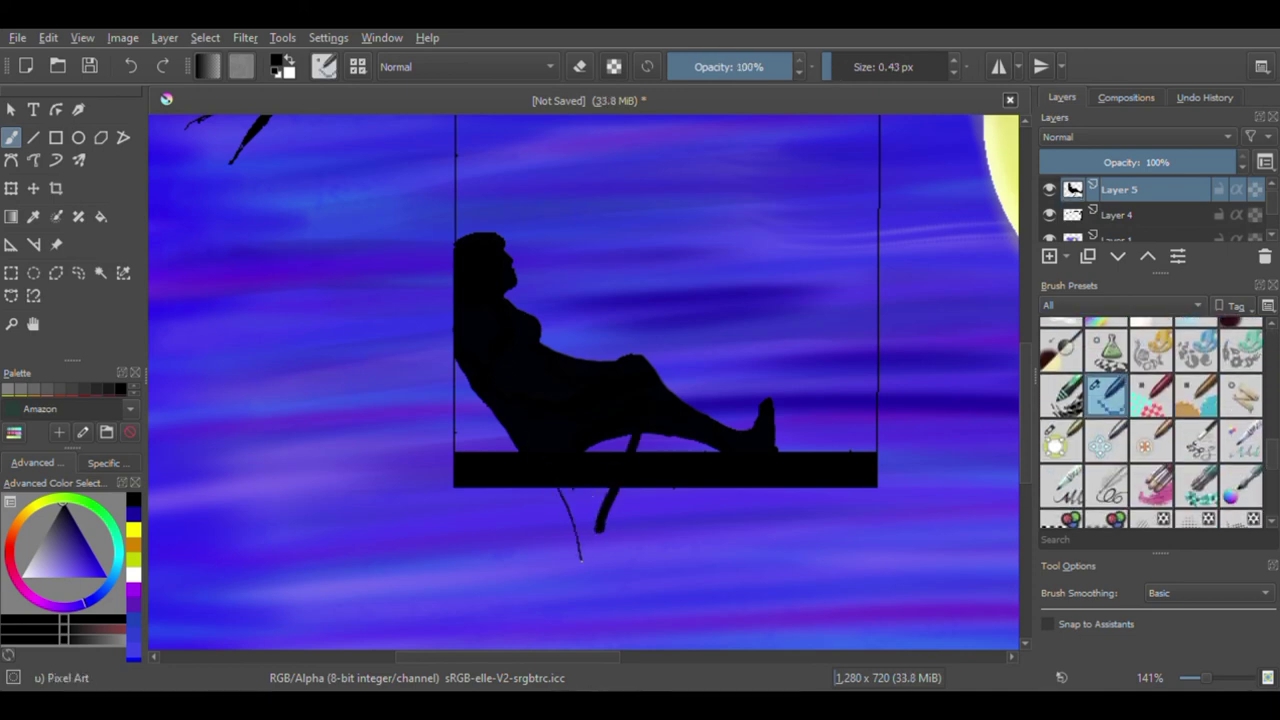
key("f")
left_click(607, 455)
- Paint the gap under her leg black, then set Basic-5 to 1.17 px for hair
scroll(1150, 420, "up", 8)
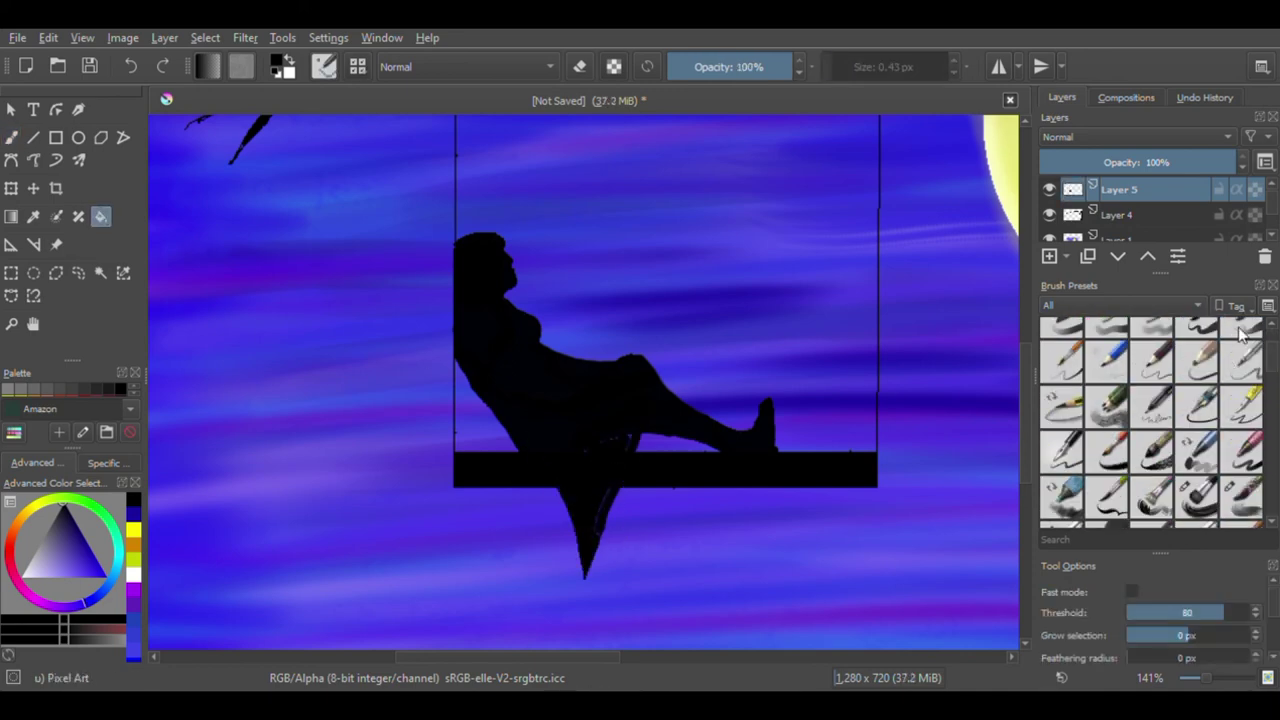
left_click(1240, 340)
key("b")
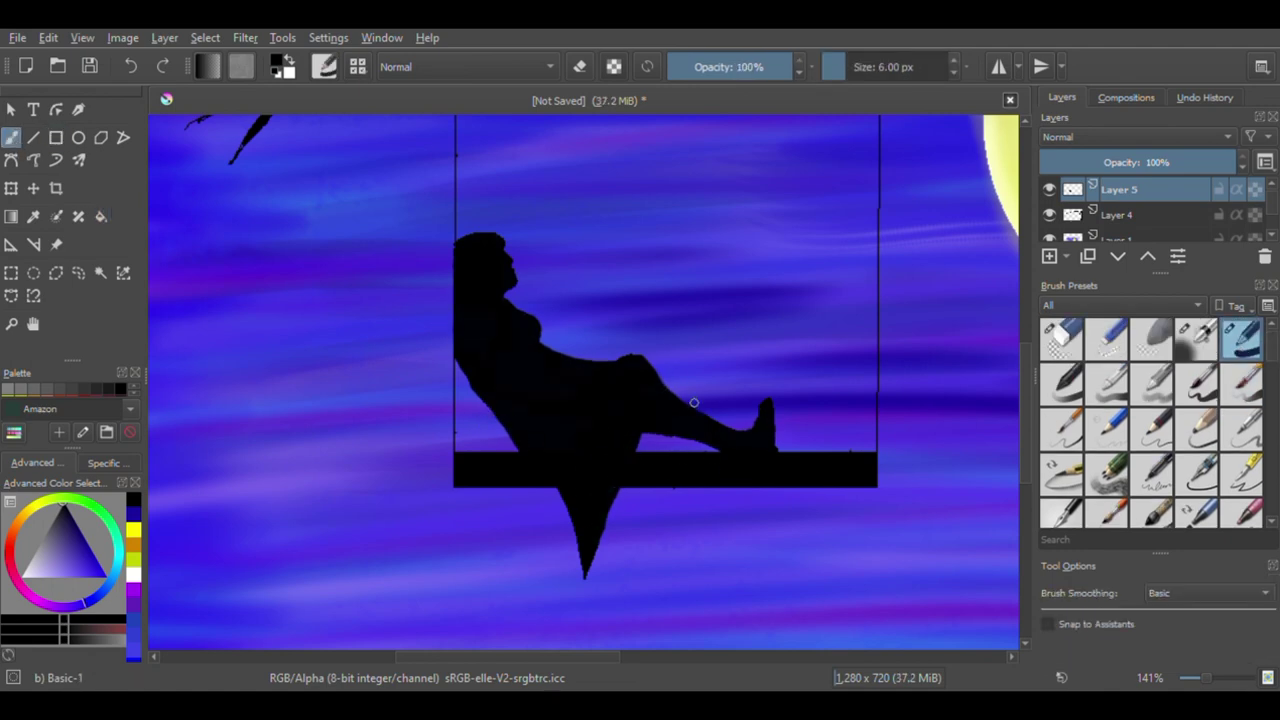
left_click_drag(642, 438, 705, 444)
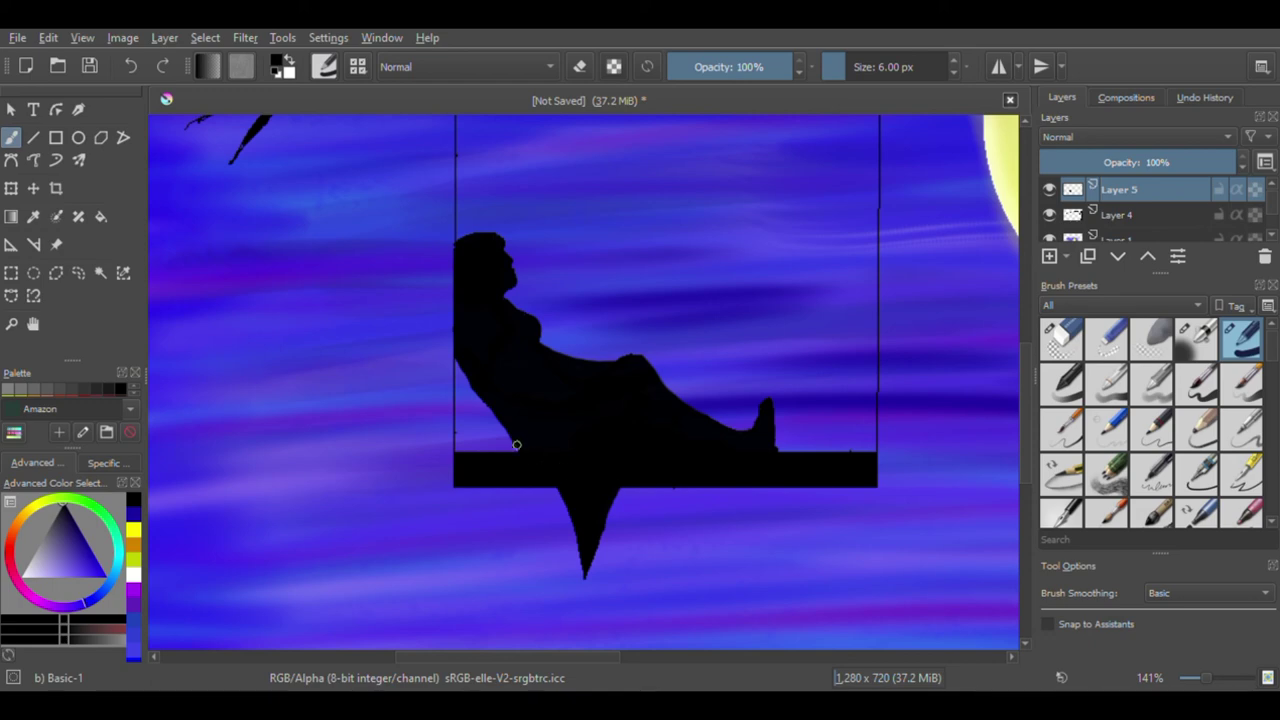
left_click(1197, 380)
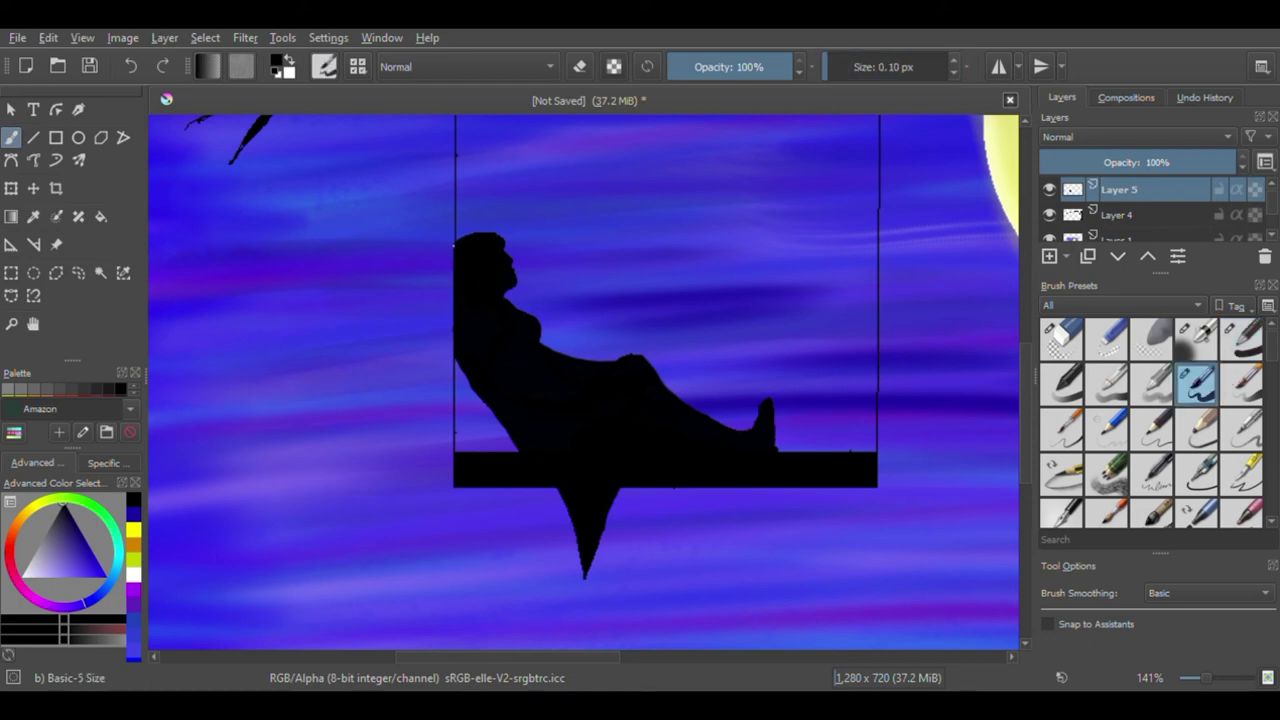
left_click(953, 61)
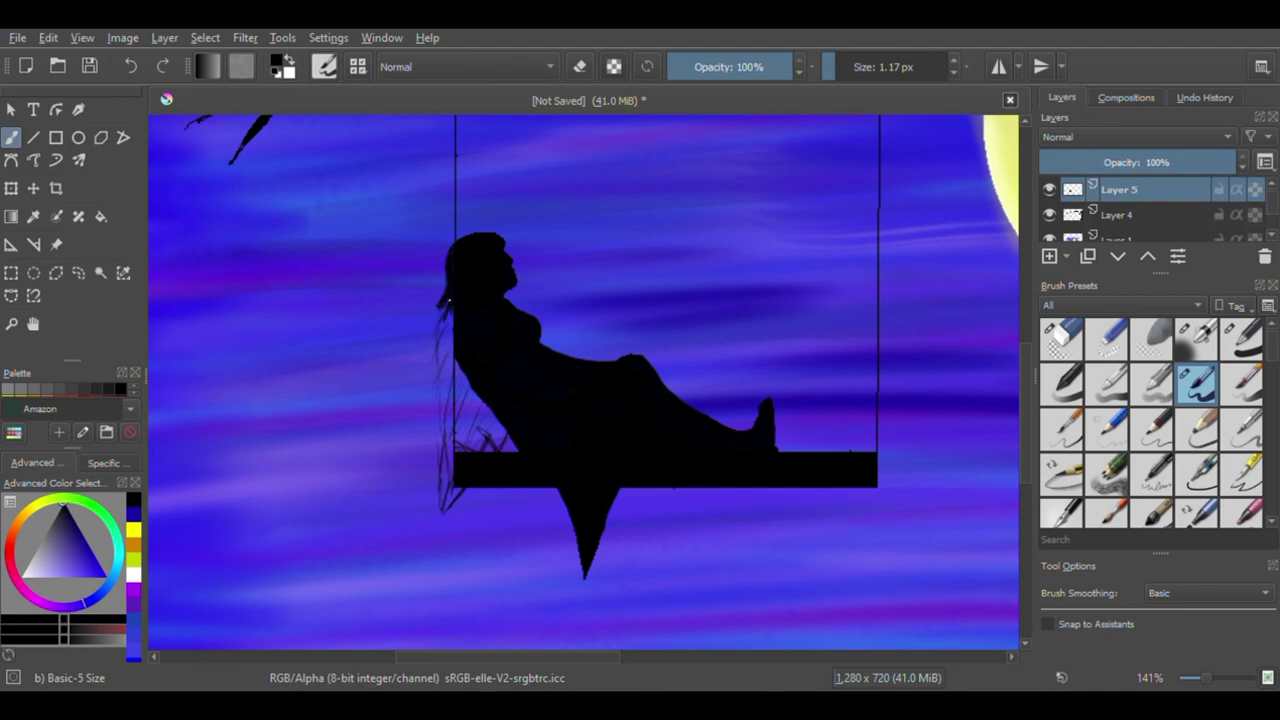
- Paint thick black hair strands down the head's left side at 11.48 px
scroll(452, 320, "up", 3)
left_click(848, 66)
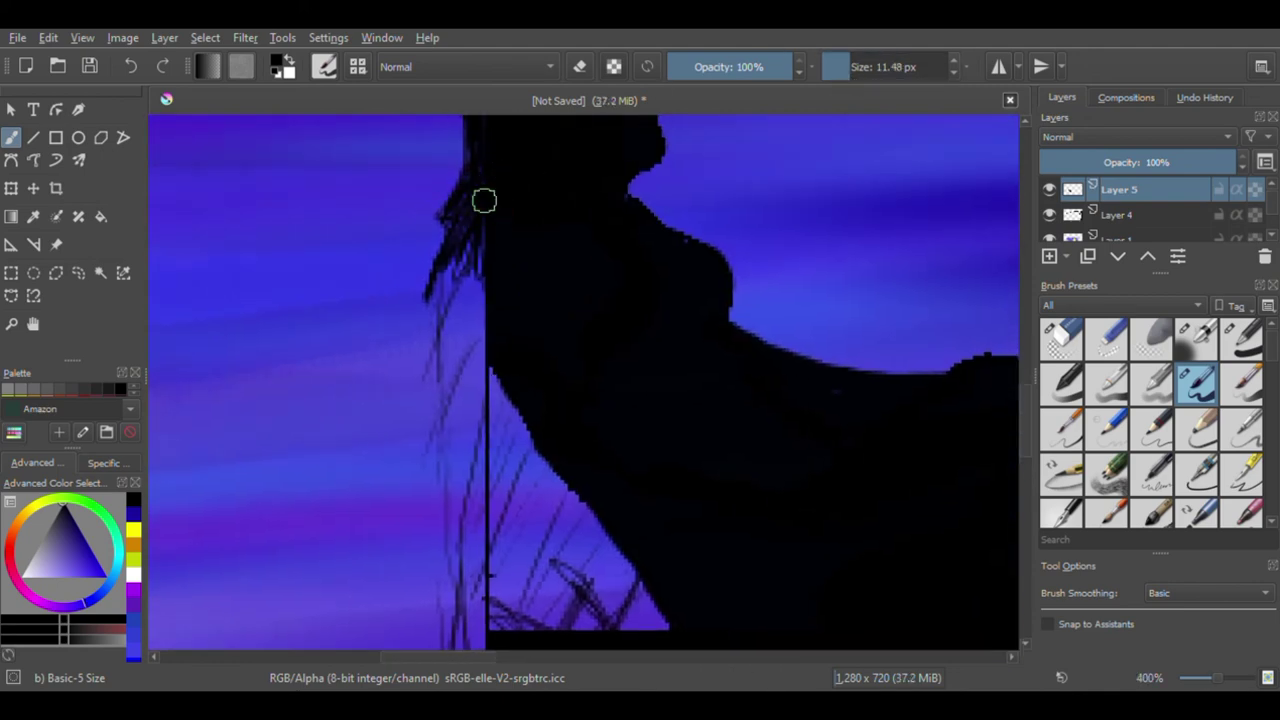
mouse_move(474, 202)
left_mouse_down()
mouse_move(486, 366)
mouse_move(531, 492)
mouse_move(523, 514)
mouse_move(474, 354)
mouse_move(443, 317)
mouse_move(410, 445)
left_mouse_up()
left_click_drag(445, 258, 432, 365)
mouse_move(455, 312)
left_mouse_down()
mouse_move(423, 423)
mouse_move(447, 434)
mouse_move(478, 345)
left_mouse_up()
mouse_move(486, 515)
left_mouse_down()
mouse_move(517, 340)
mouse_move(471, 523)
mouse_move(502, 424)
mouse_move(520, 571)
mouse_move(534, 406)
left_mouse_up()
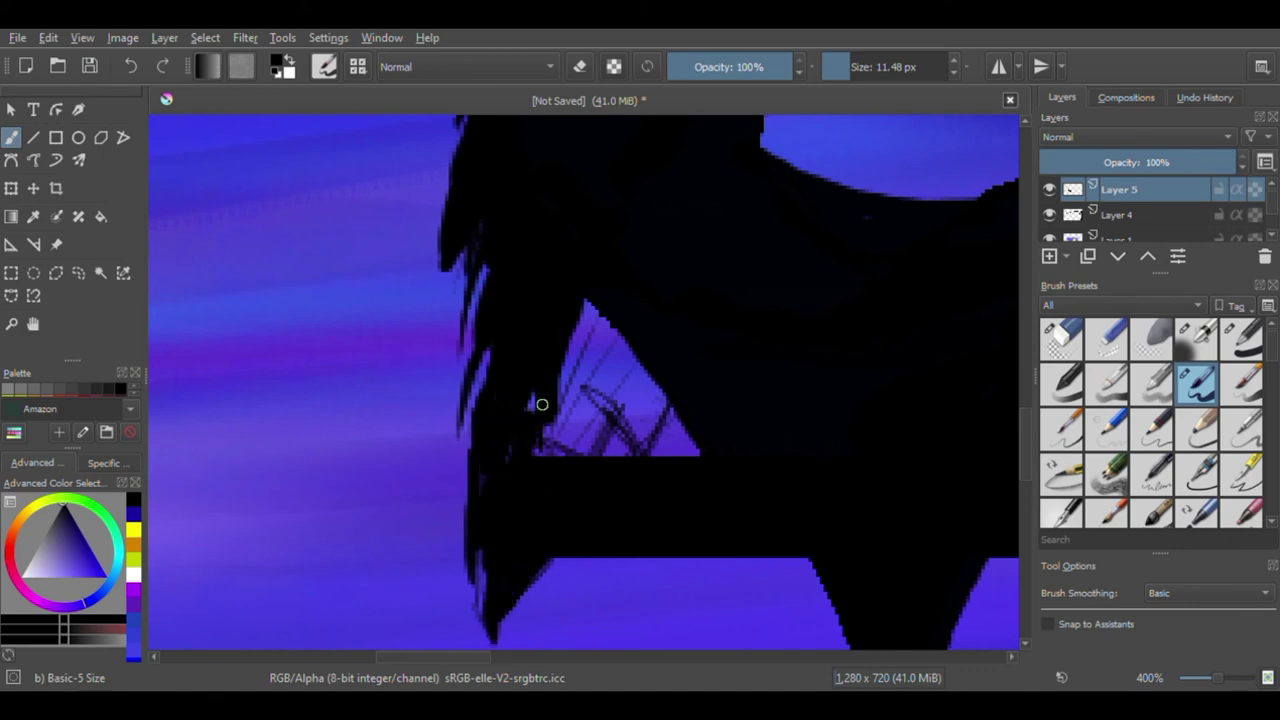
- Add hair strands hanging below the swing seat and thin strands along the left edge
mouse_move(645, 445)
left_mouse_down()
mouse_move(658, 410)
mouse_move(600, 360)
mouse_move(623, 357)
mouse_move(626, 391)
mouse_move(564, 432)
mouse_move(569, 363)
mouse_move(587, 485)
mouse_move(623, 557)
mouse_move(650, 491)
left_mouse_up()
mouse_move(600, 558)
left_mouse_down()
mouse_move(585, 622)
mouse_move(530, 622)
left_mouse_up()
scroll(534, 586, "down", 2)
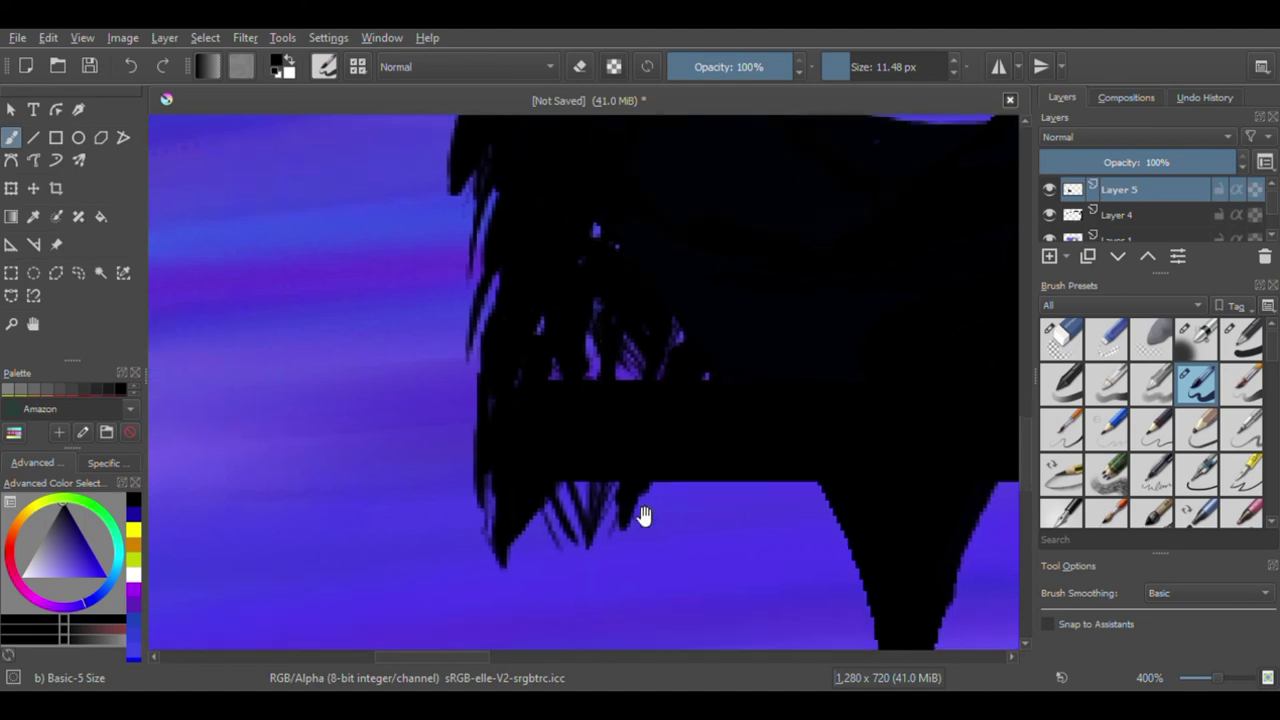
left_click_drag(612, 500, 560, 580)
mouse_move(590, 505)
left_mouse_down()
mouse_move(545, 585)
mouse_move(553, 610)
left_mouse_up()
left_click_drag(546, 522, 520, 596)
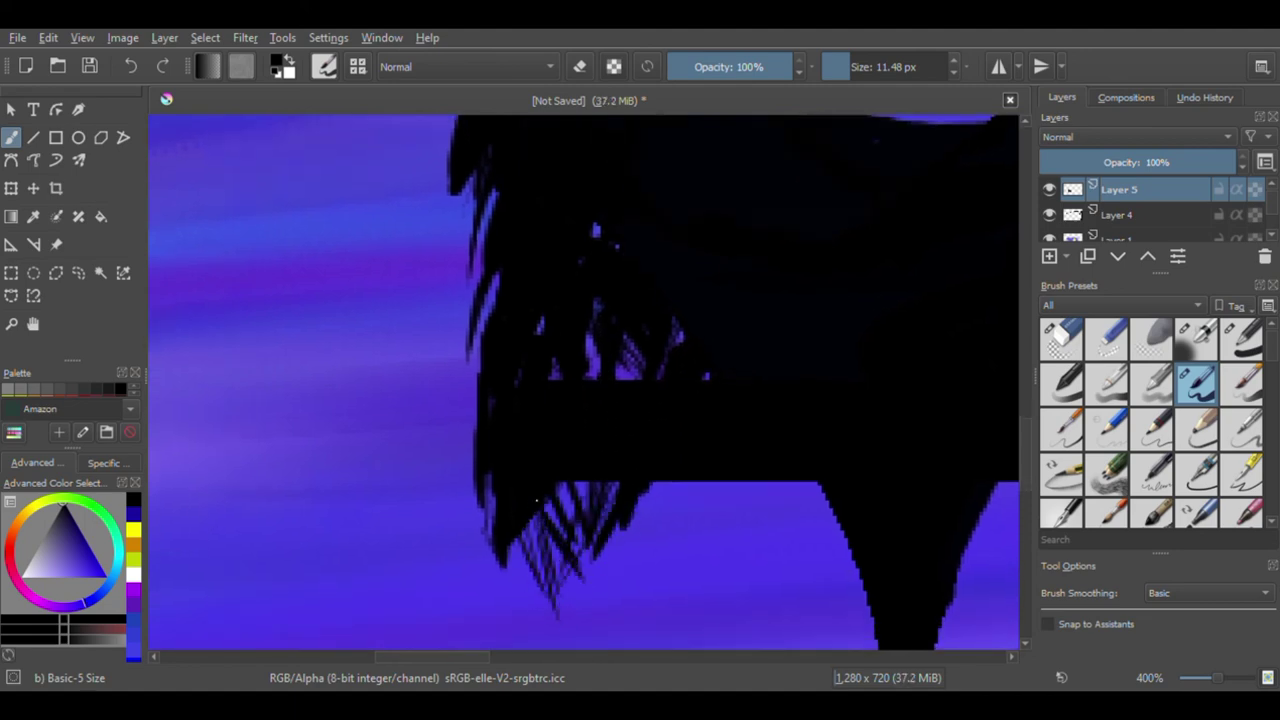
left_click_drag(504, 272, 470, 390)
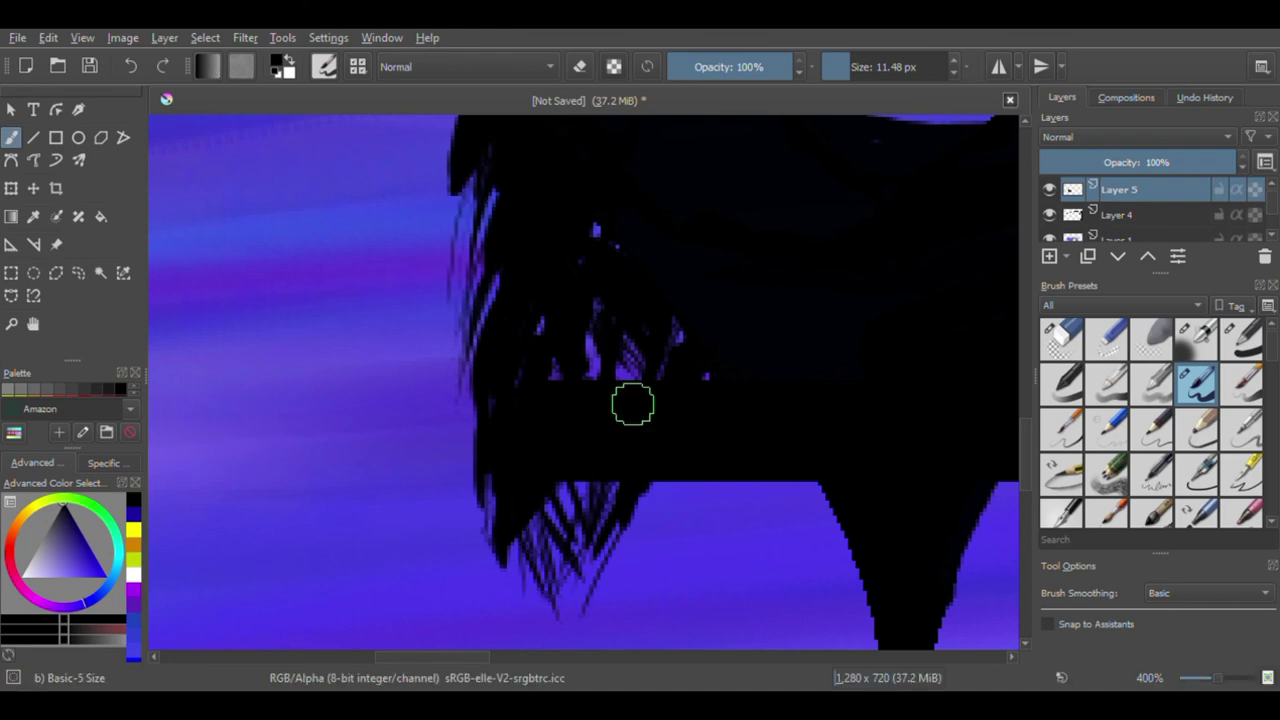
key("minus")
key("minus")
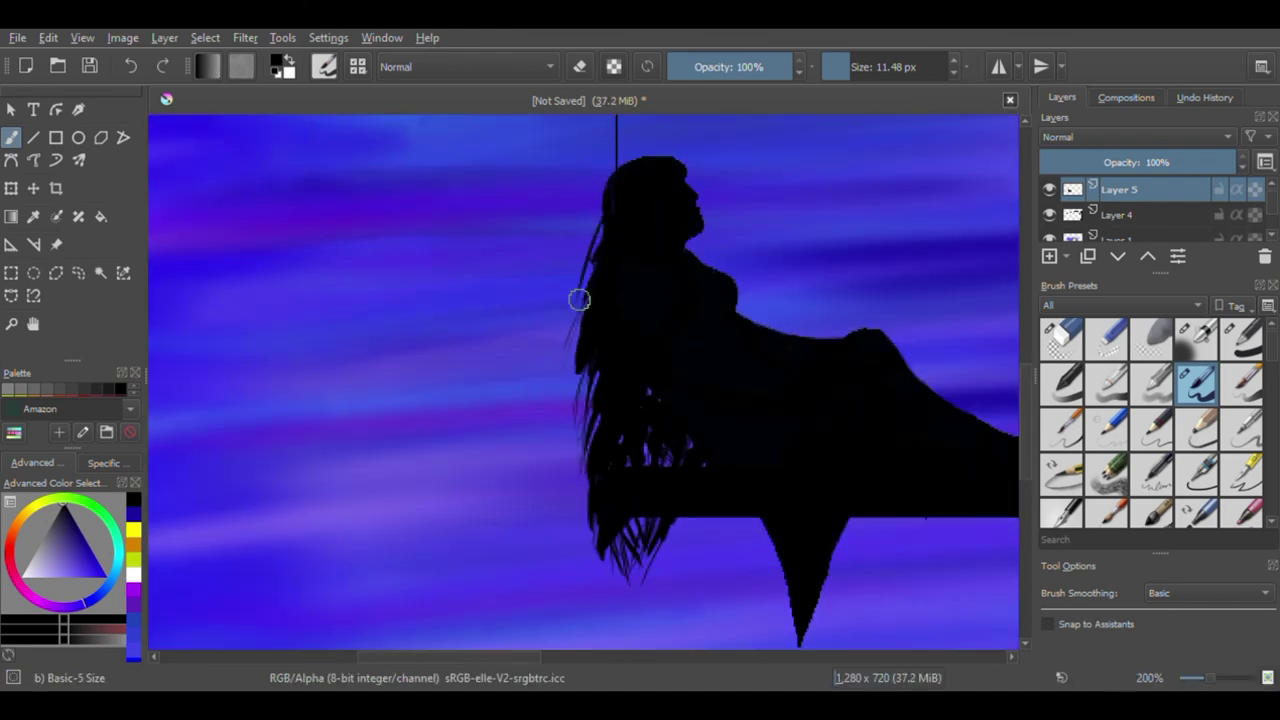
key("minus")
key("minus")
key("minus")
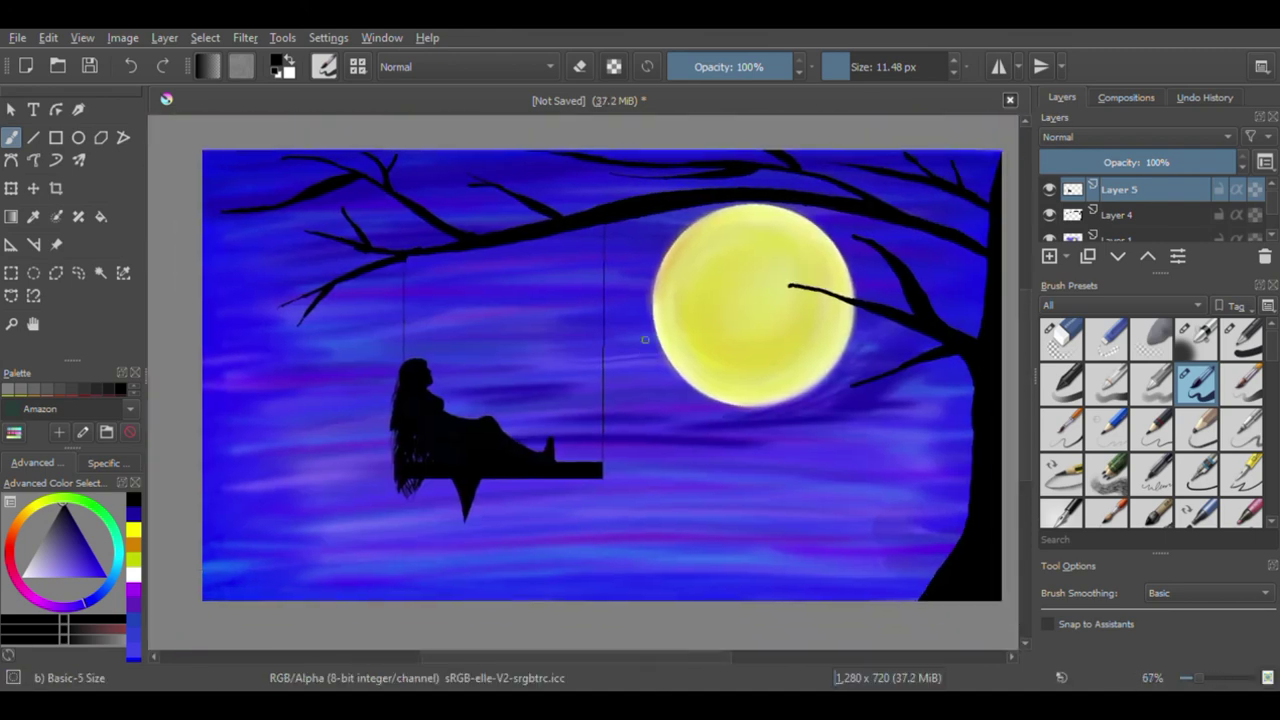
- Stamp dark grass along the full bottom edge with the 125 px Stamp Grass brush
scroll(1150, 420, "down", 5)
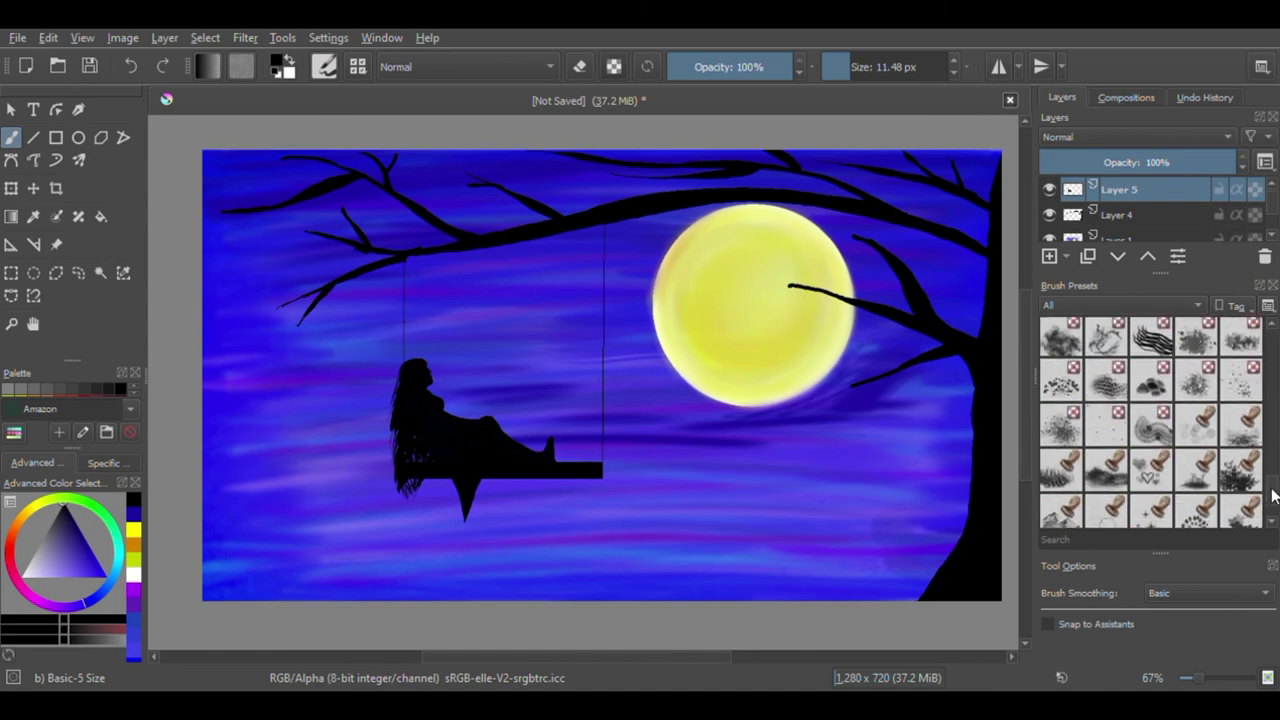
left_click(1061, 482)
key("slash")
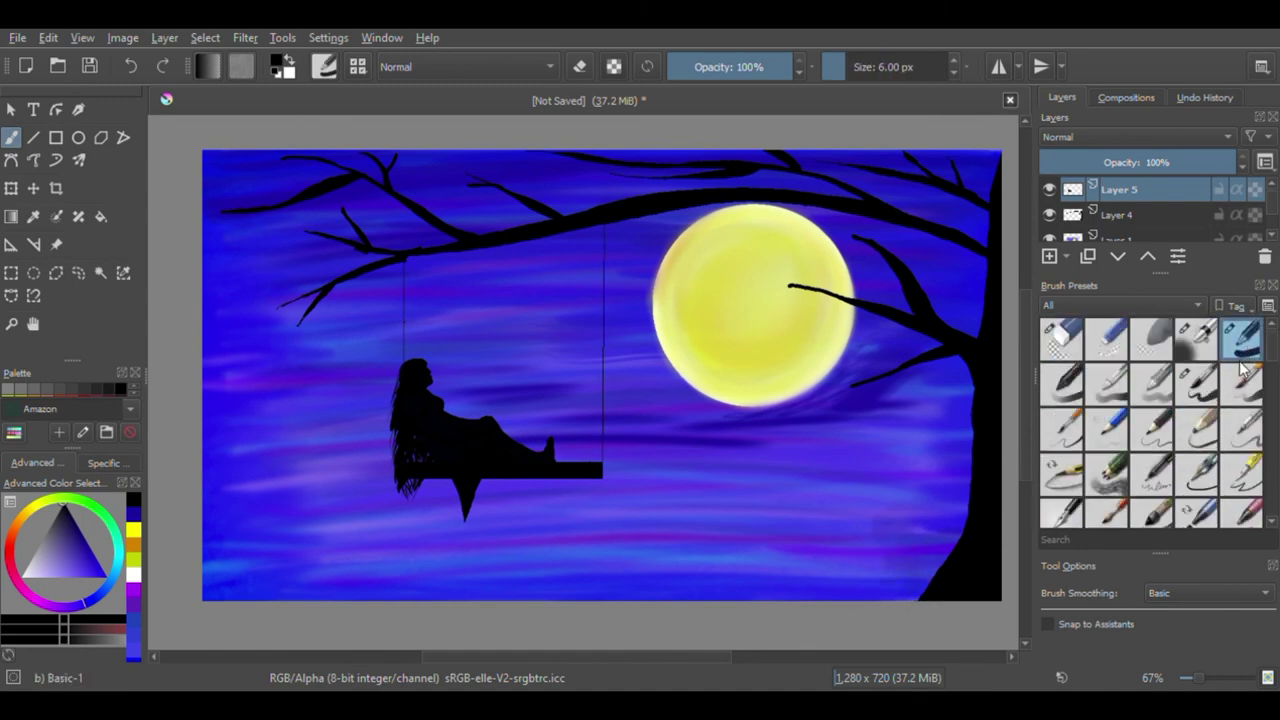
key("slash")
left_click_drag(900, 575, 335, 585)
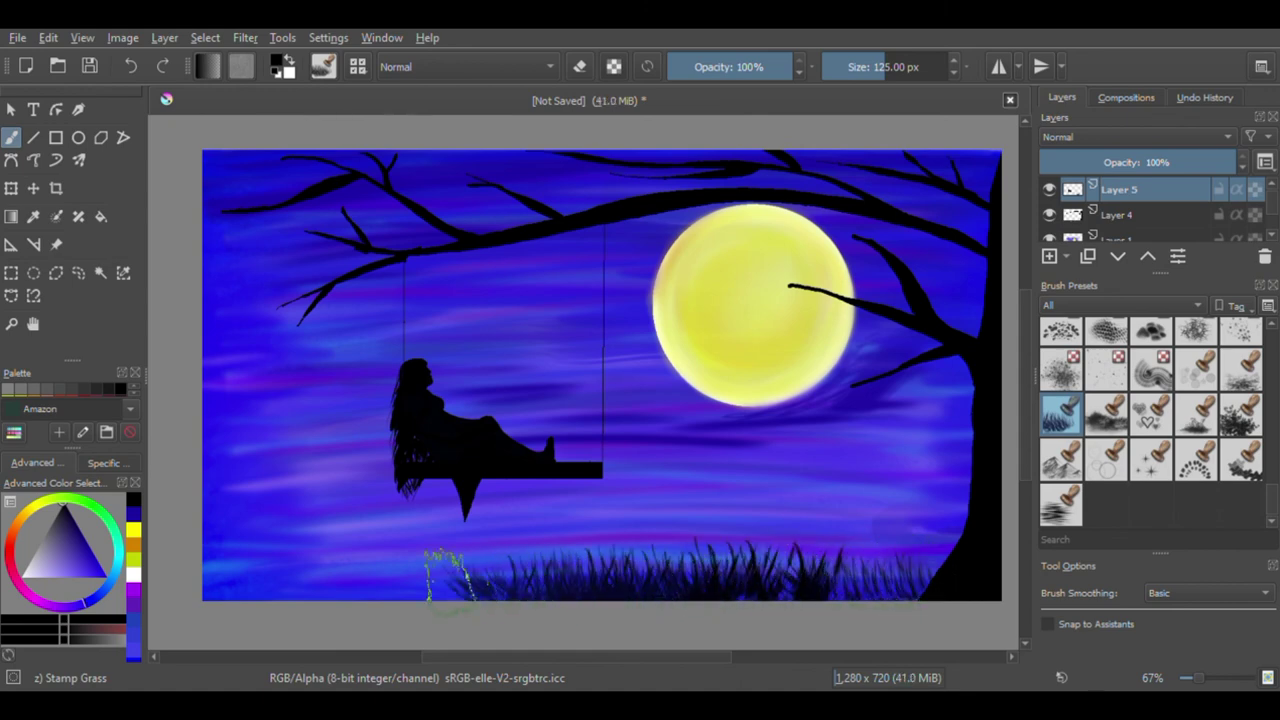
mouse_move(900, 578)
left_mouse_down()
mouse_move(880, 590)
mouse_move(270, 585)
left_mouse_up()
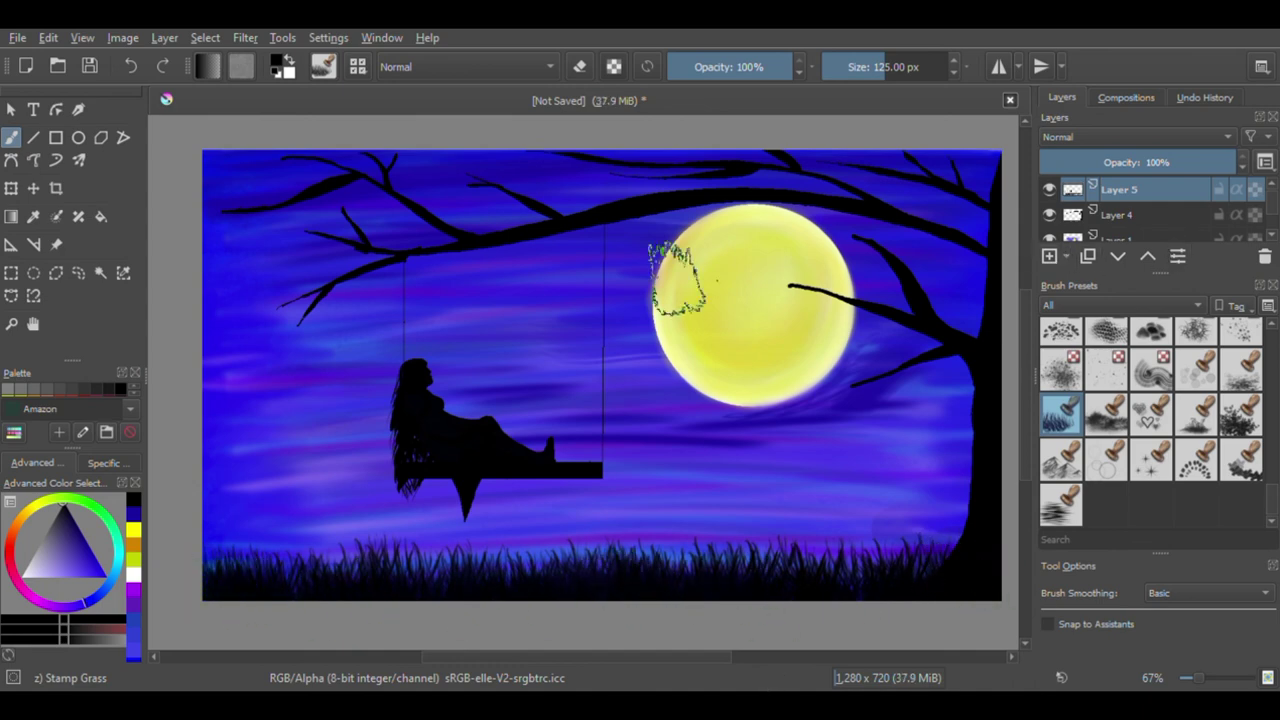
- Zoom to 100%, switch to the basic round brush, and undo a stray rope stroke
key("1")
scroll(1274, 502, "up", 5)
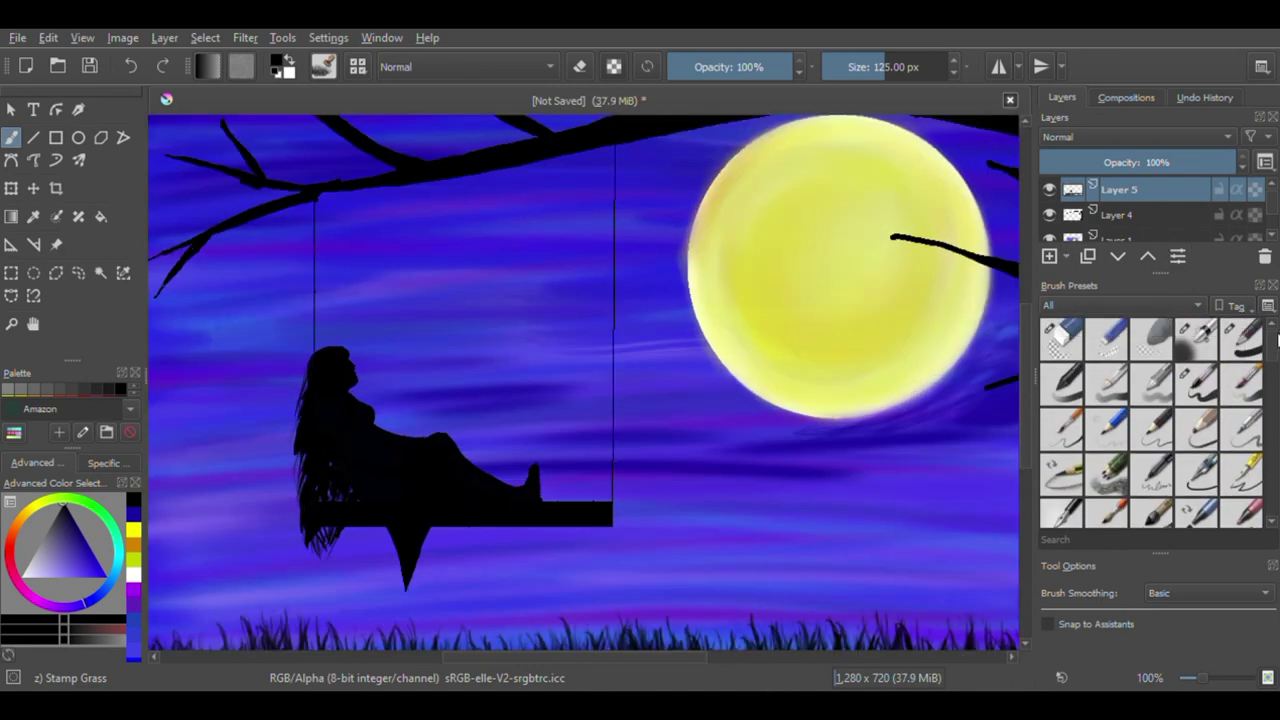
left_click(1242, 338)
key("ctrl+z")
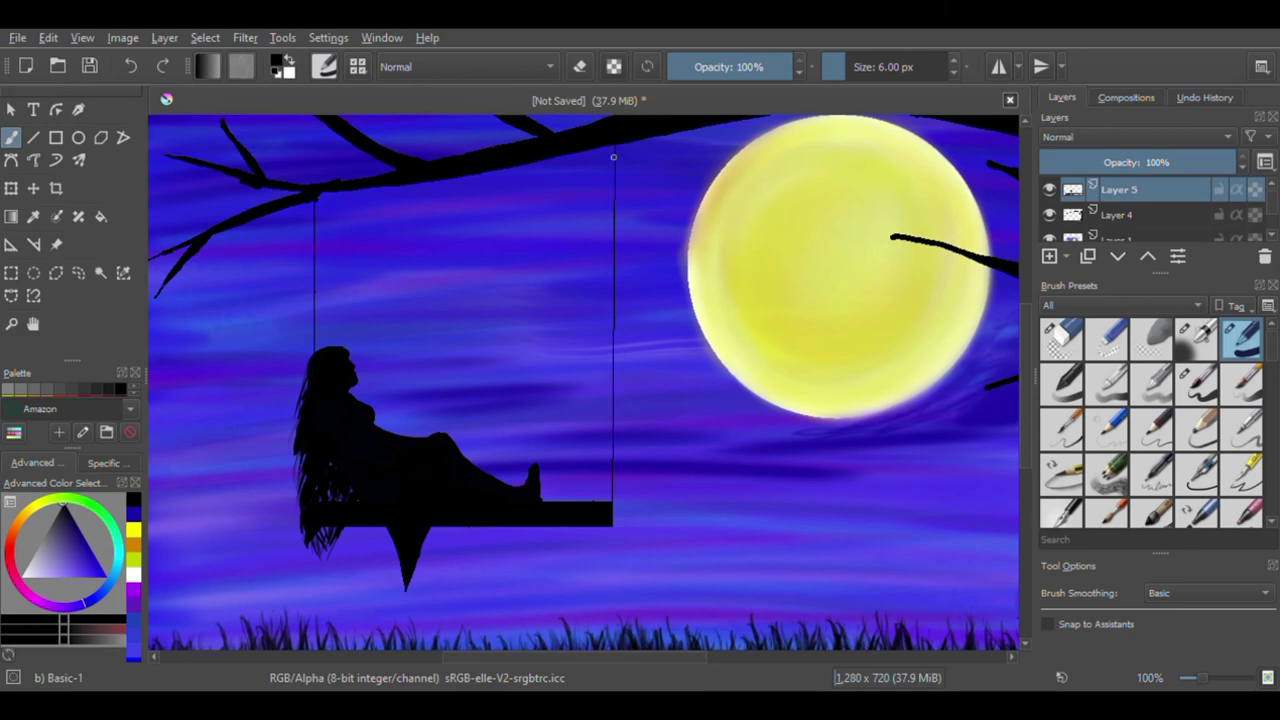
- Thicken the right and left swing ropes with 6 px Basic-1 strokes, redrawing the left one
left_click_drag(619, 146, 617, 256)
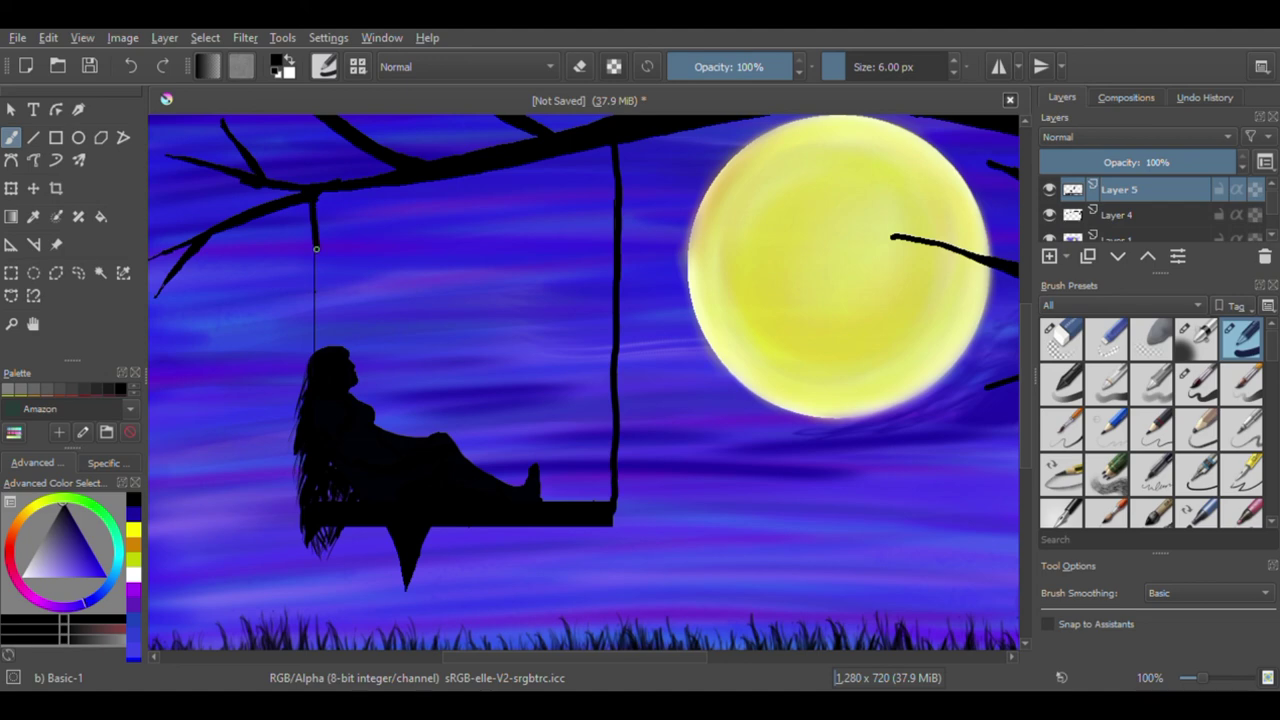
left_click_drag(316, 248, 312, 356)
key("plus")
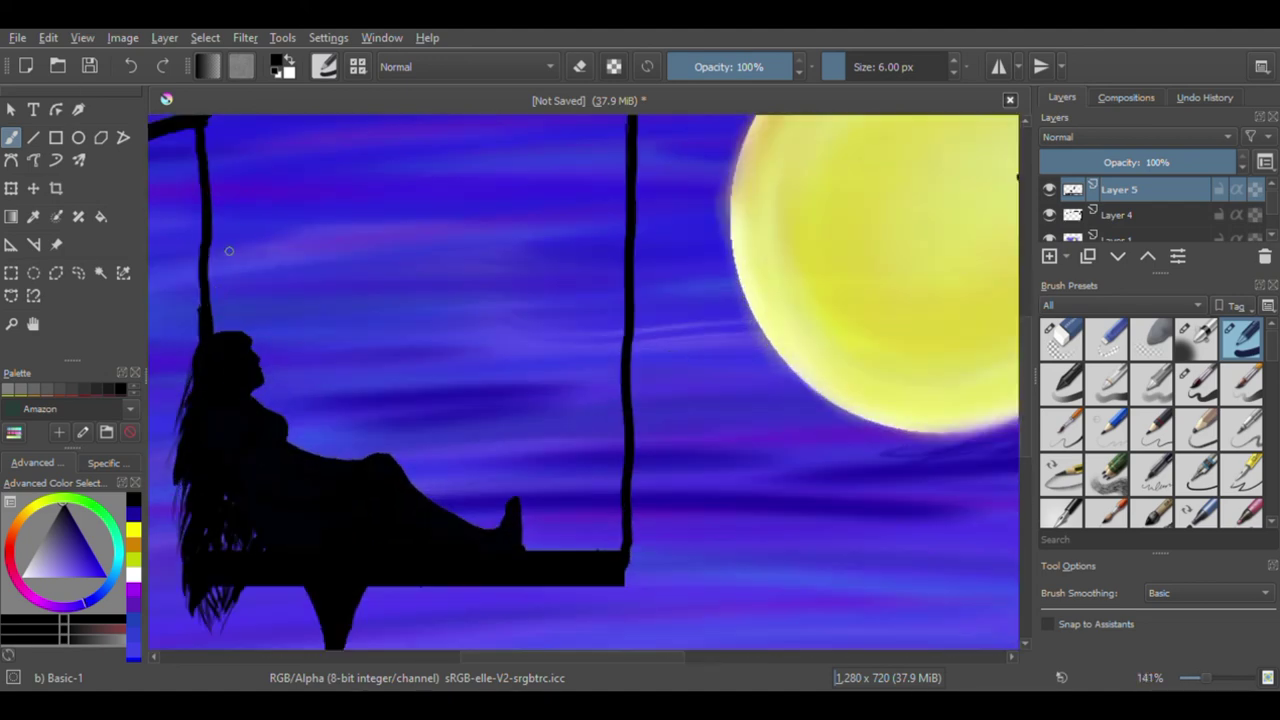
key("ctrl+z")
left_click_drag(209, 118, 205, 289)
key("minus")
key("minus")
key("minus")
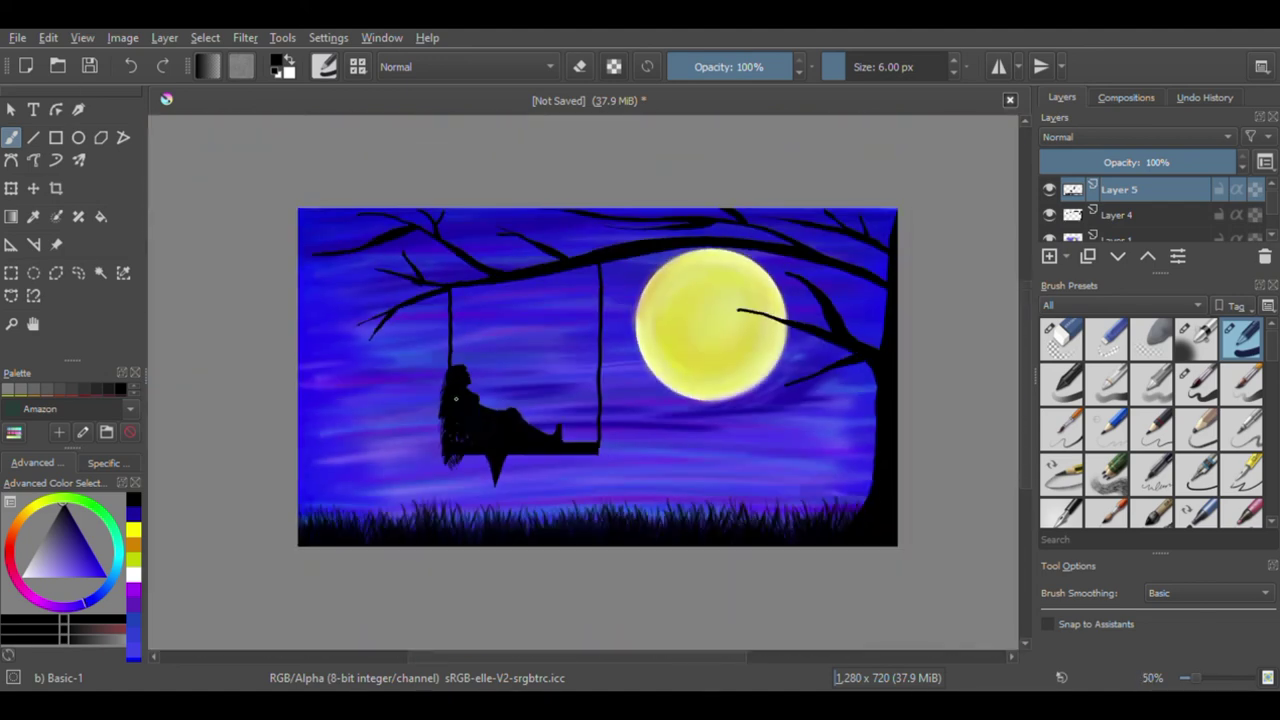